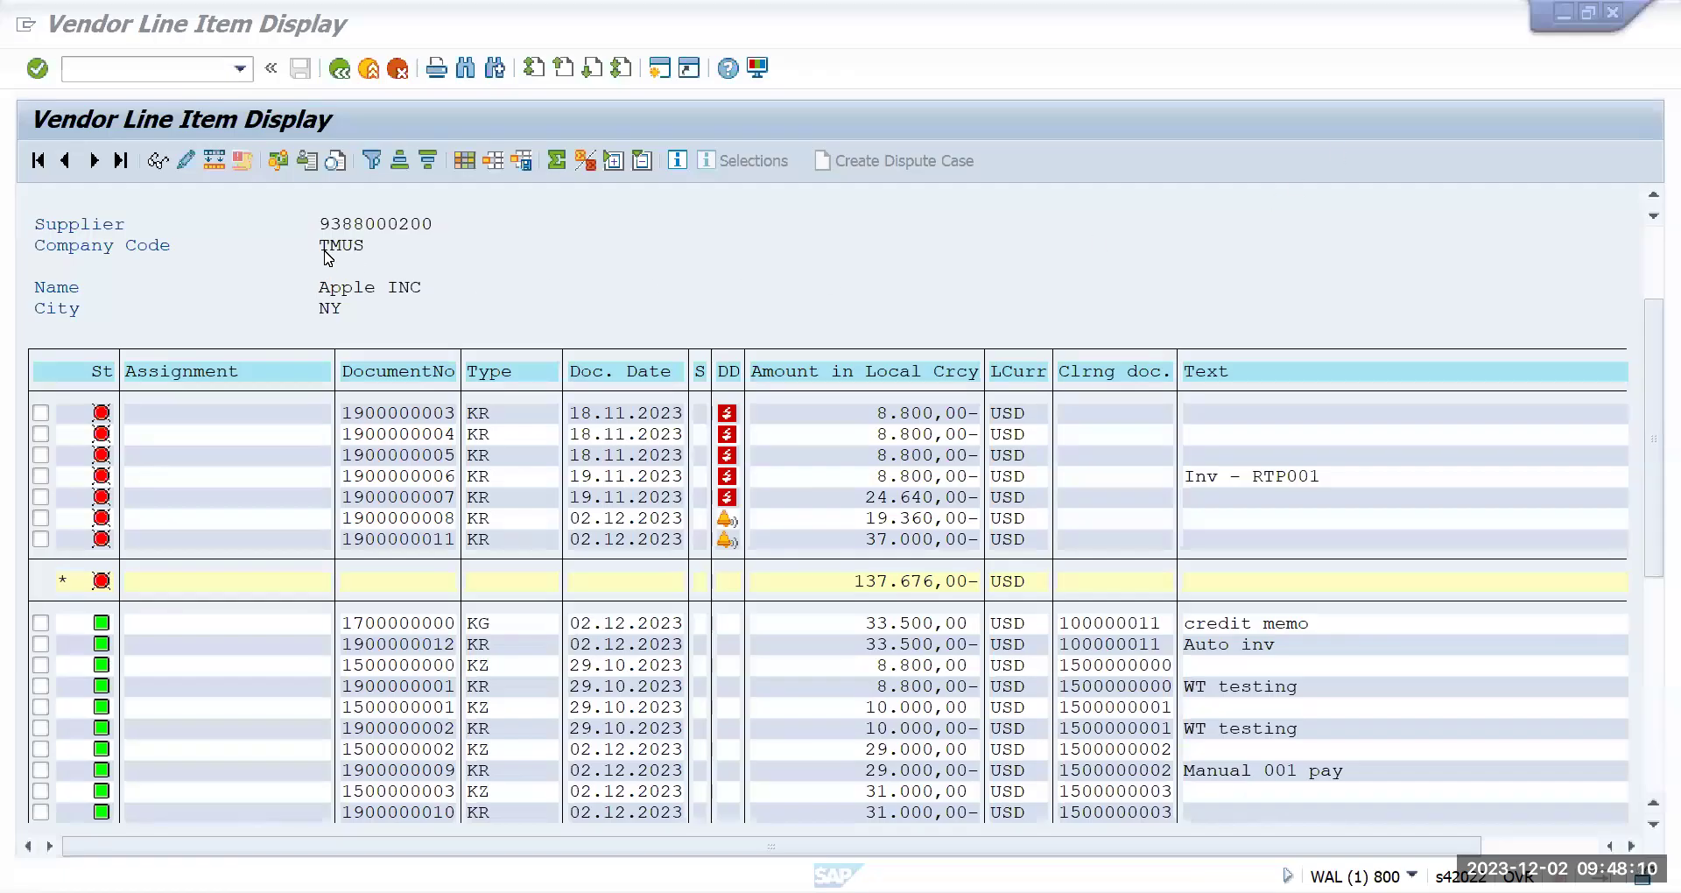
Step: Leave the vendor line item display and open the currency exchange rates table with transaction OB08
left_click(155, 68)
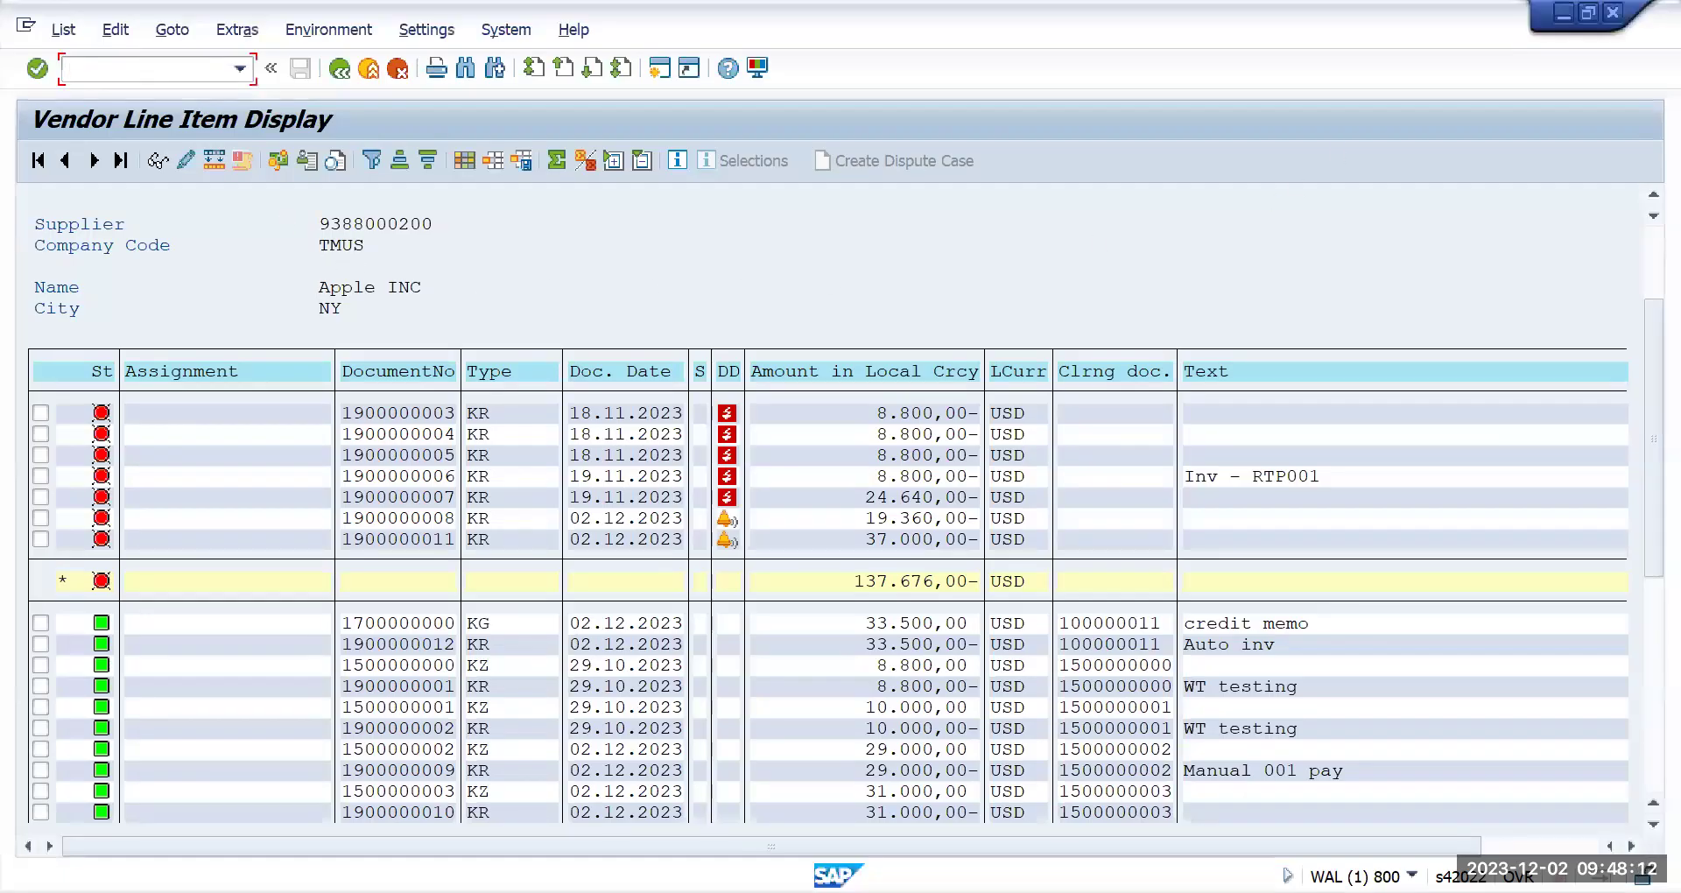
type("/n")
key("Return")
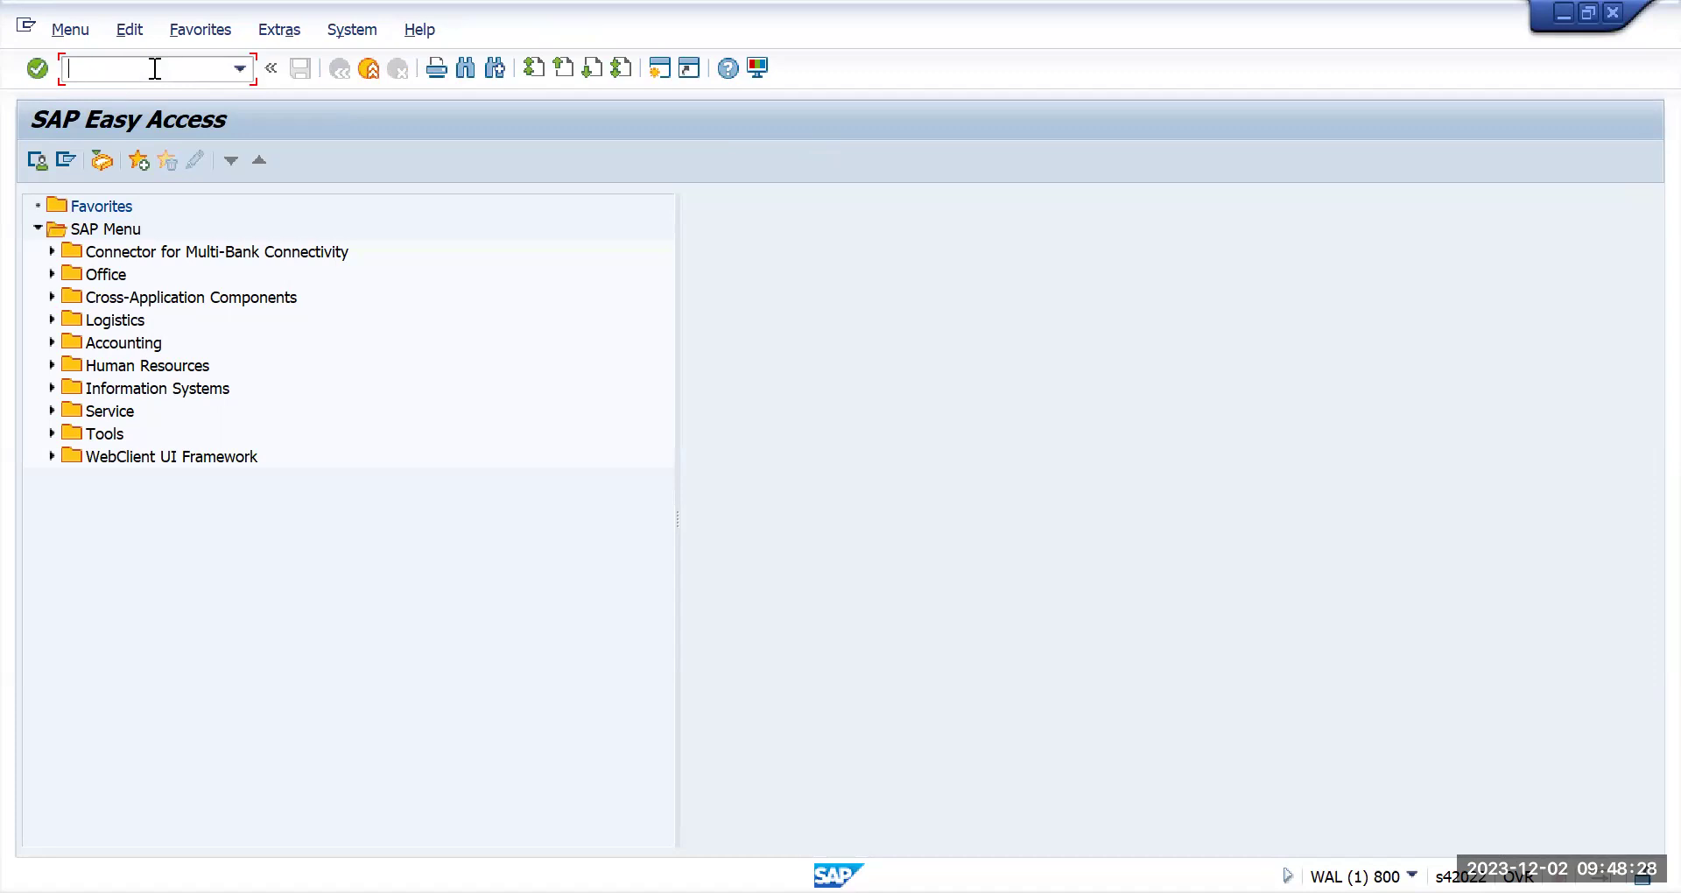
type("ob08")
key("Return")
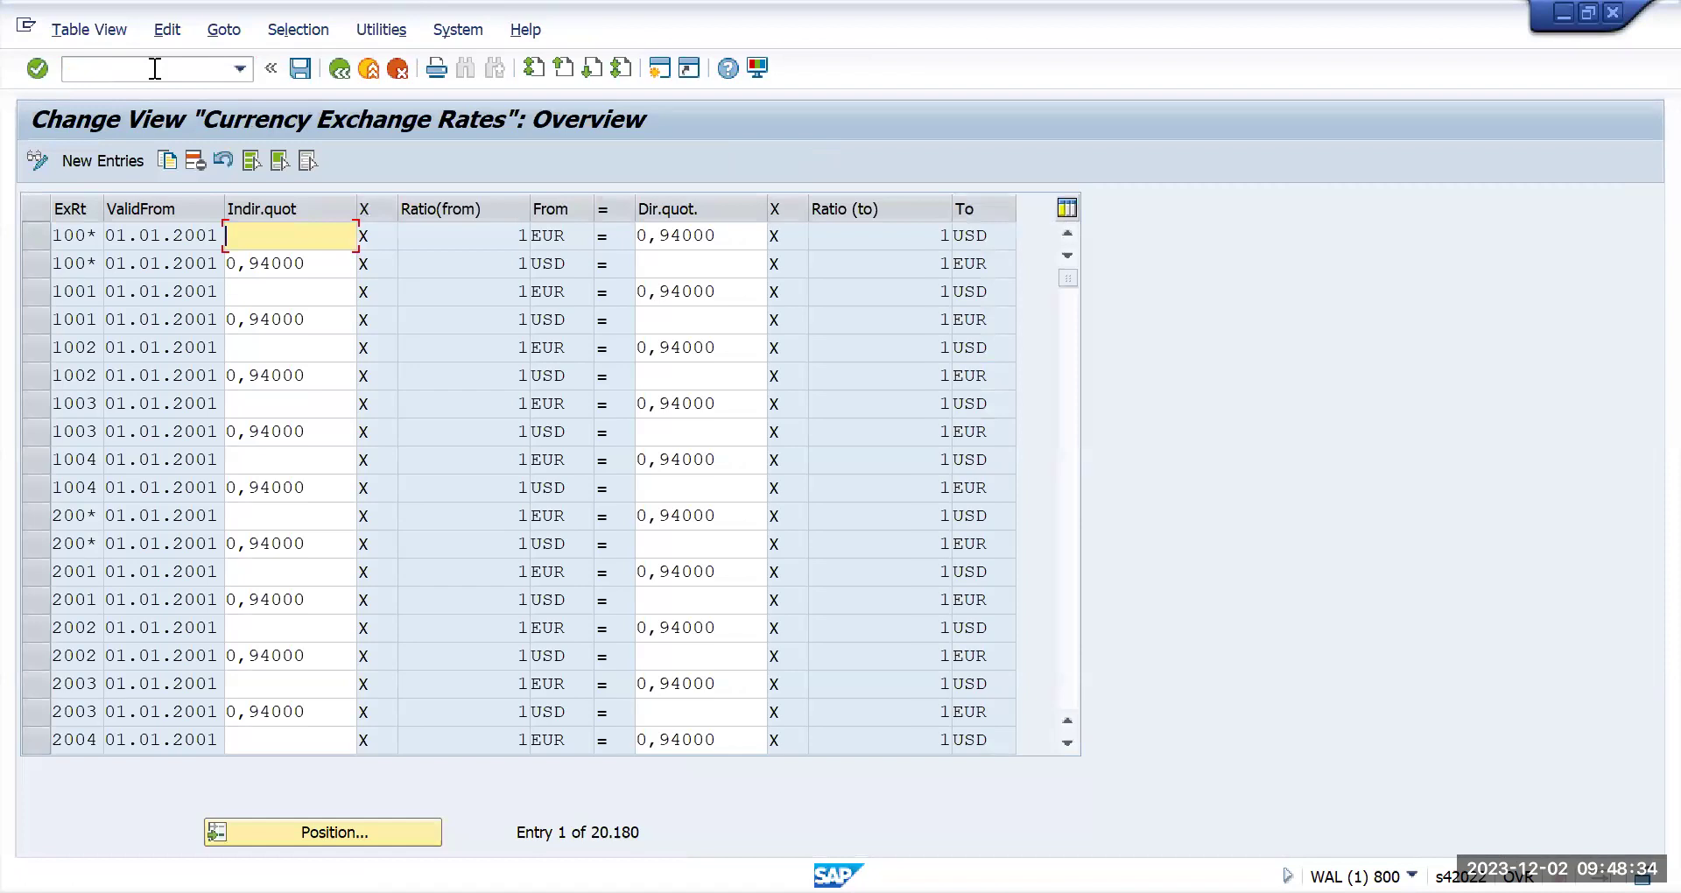
Step: Position the exchange rate list at rate type M, from currency USD to currency INR
left_click(334, 832)
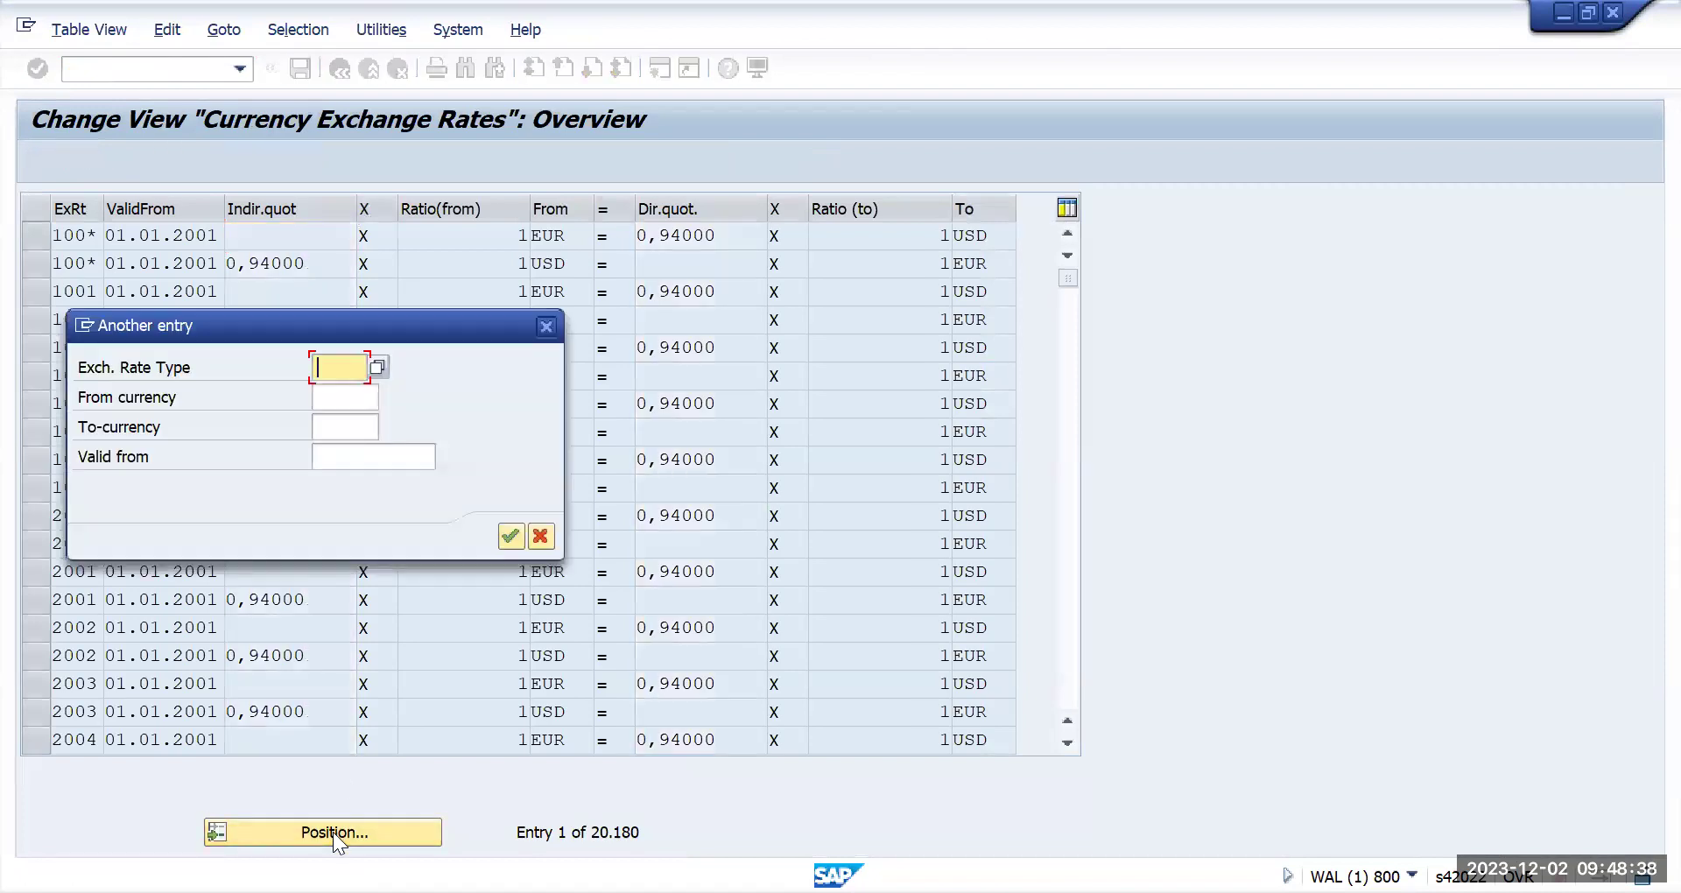
type("m")
key("Tab")
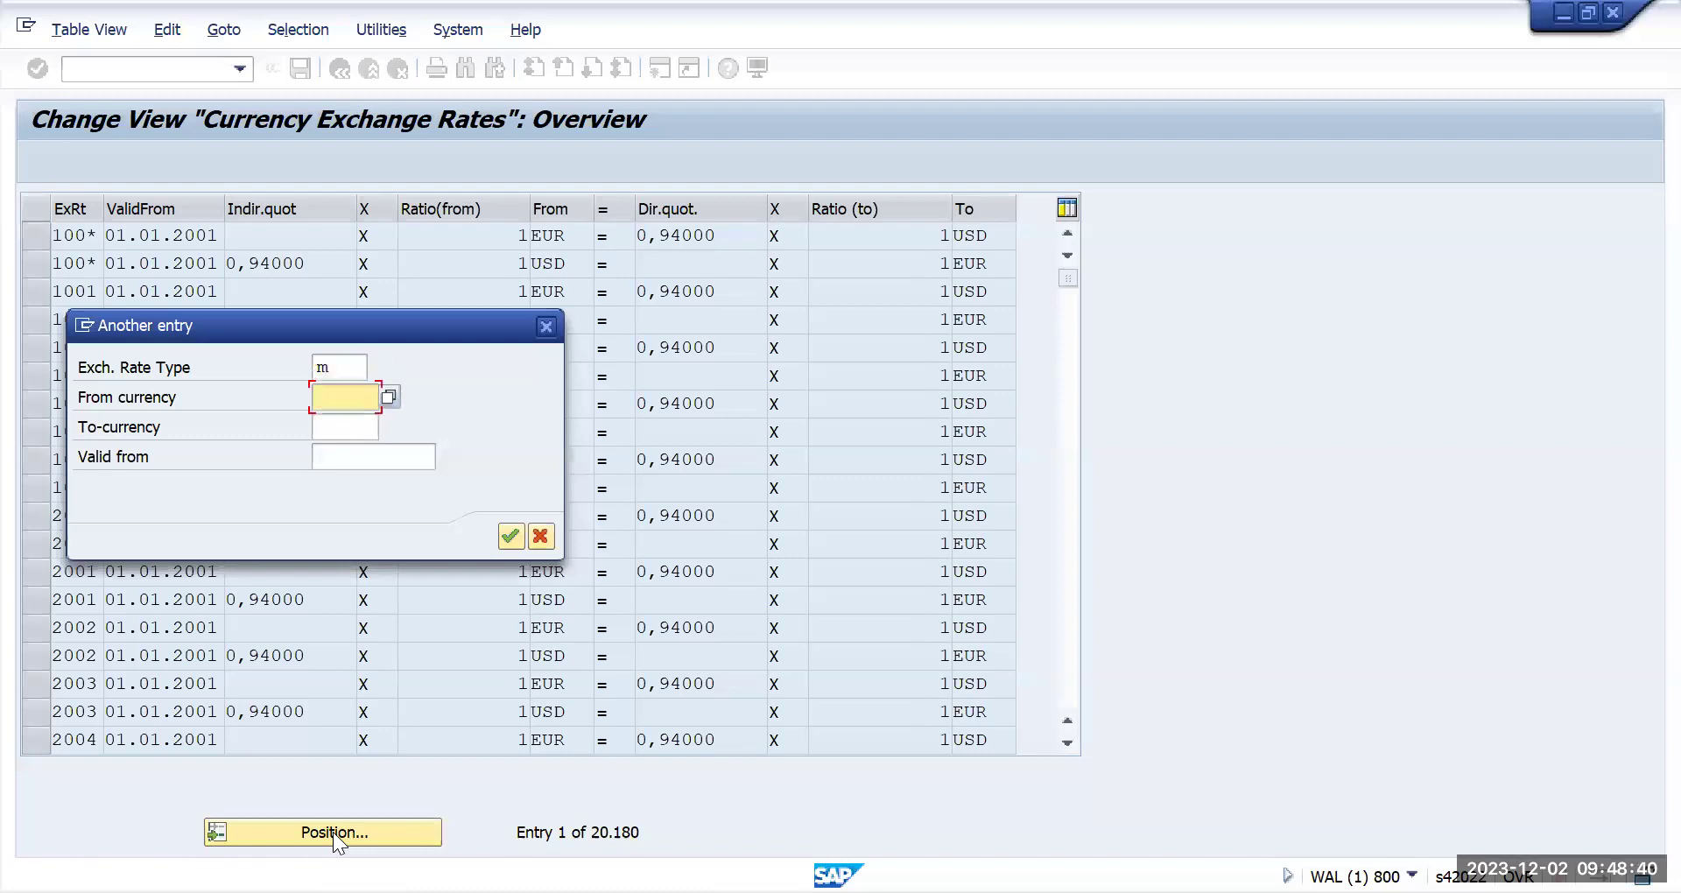
type("usd")
key("Tab")
type("in")
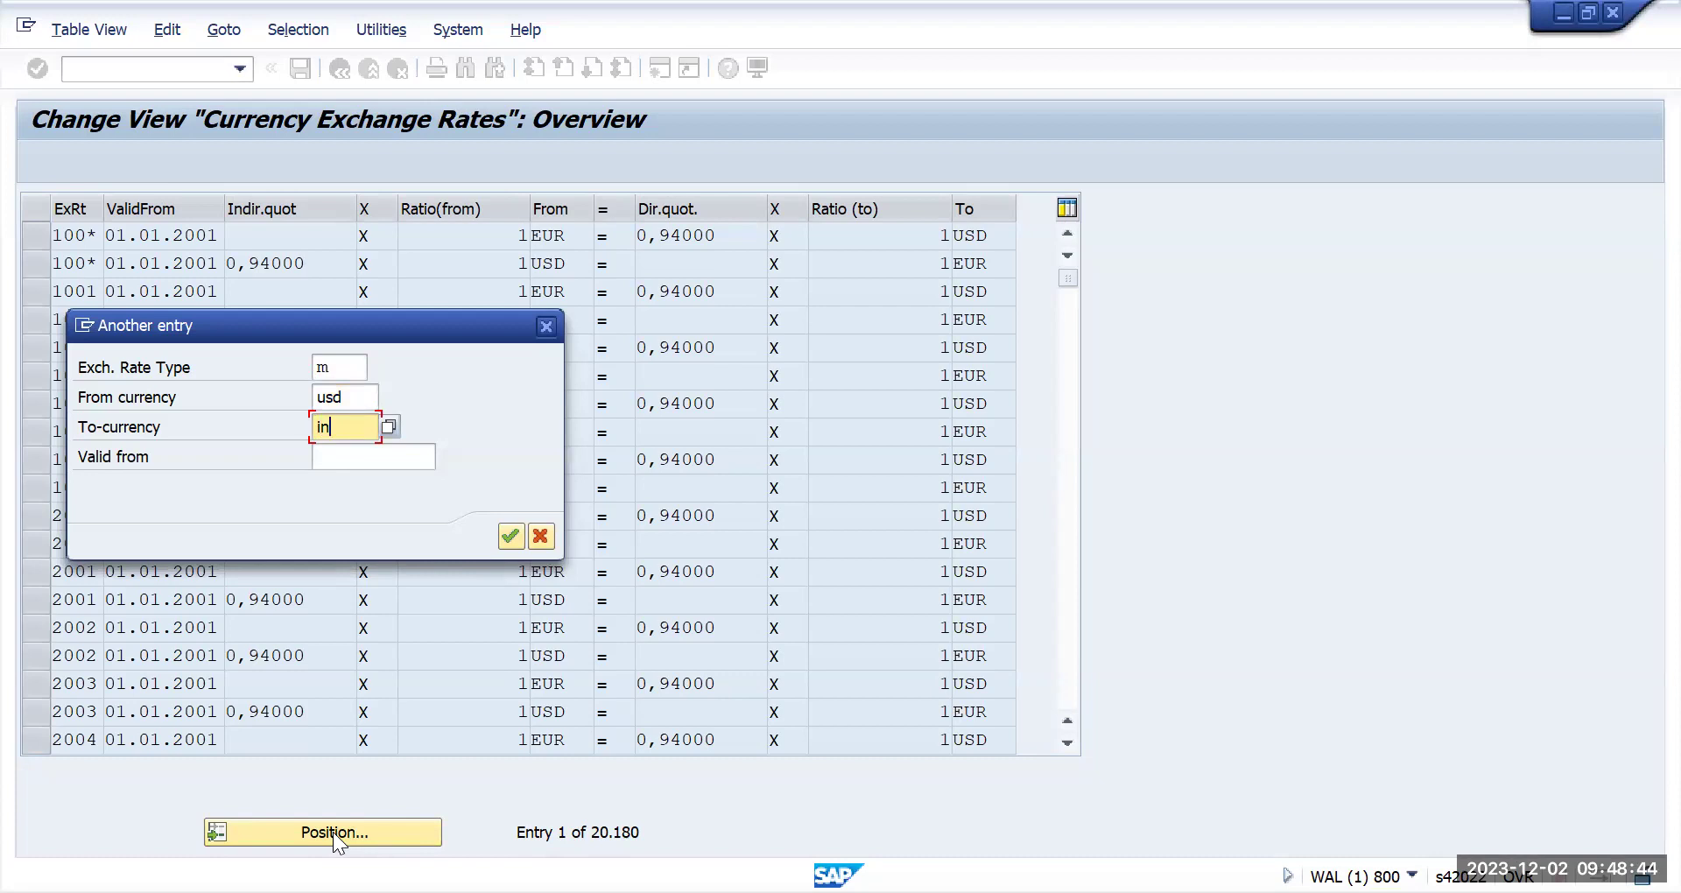
type("r")
key("Return")
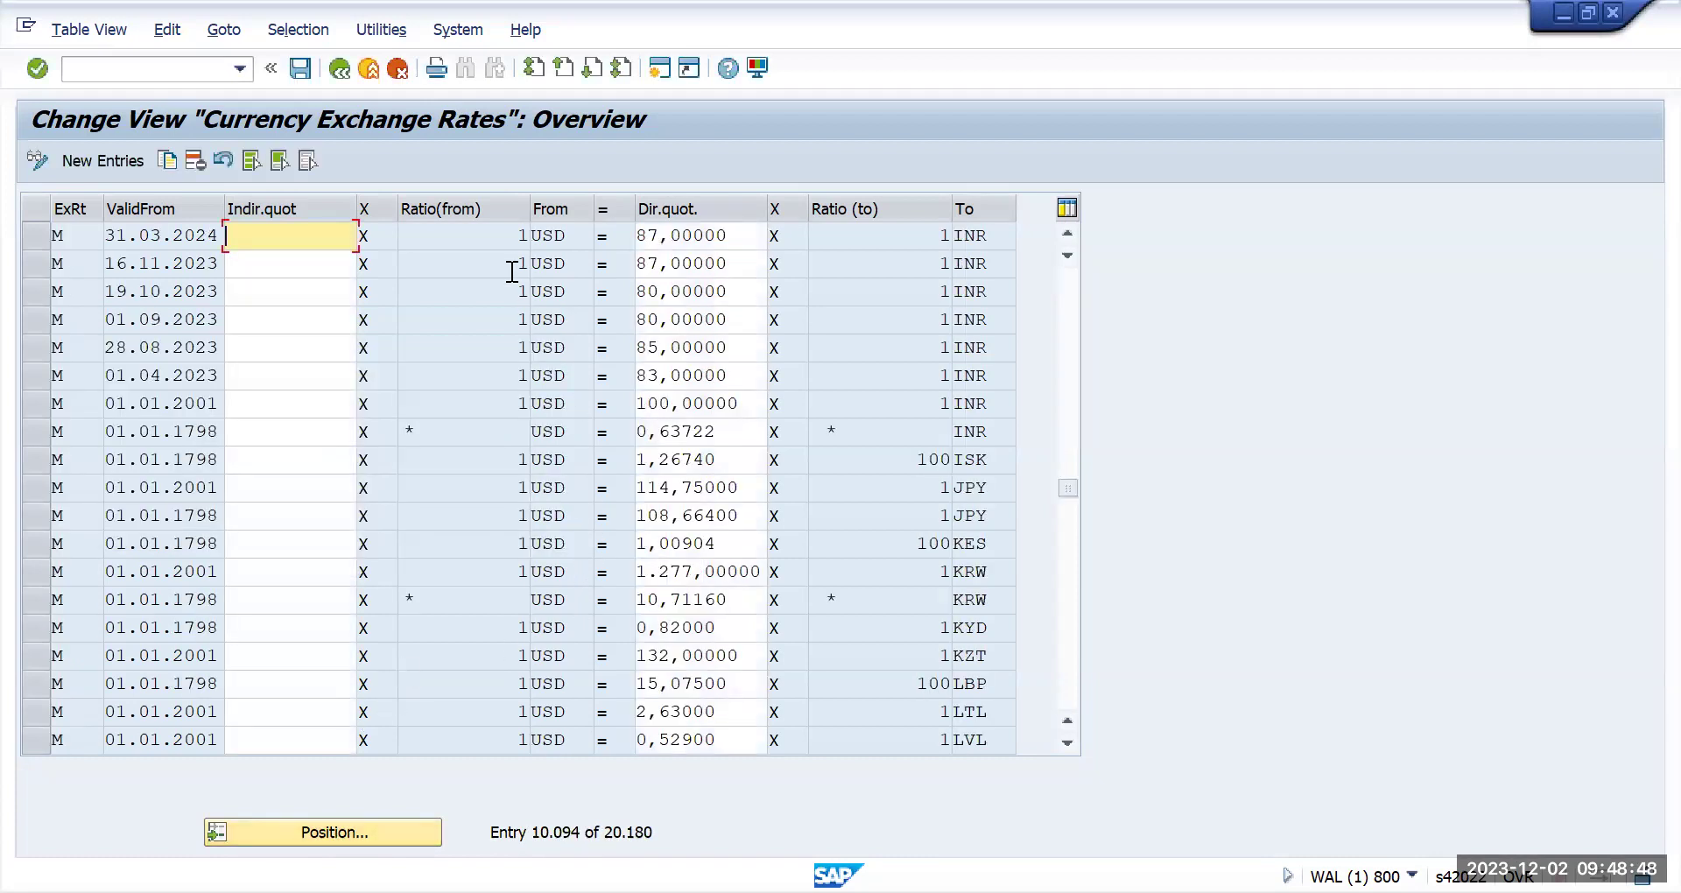
Step: Copy the type M USD to INR exchange rate entry valid from 31.03.2024
left_click(508, 238)
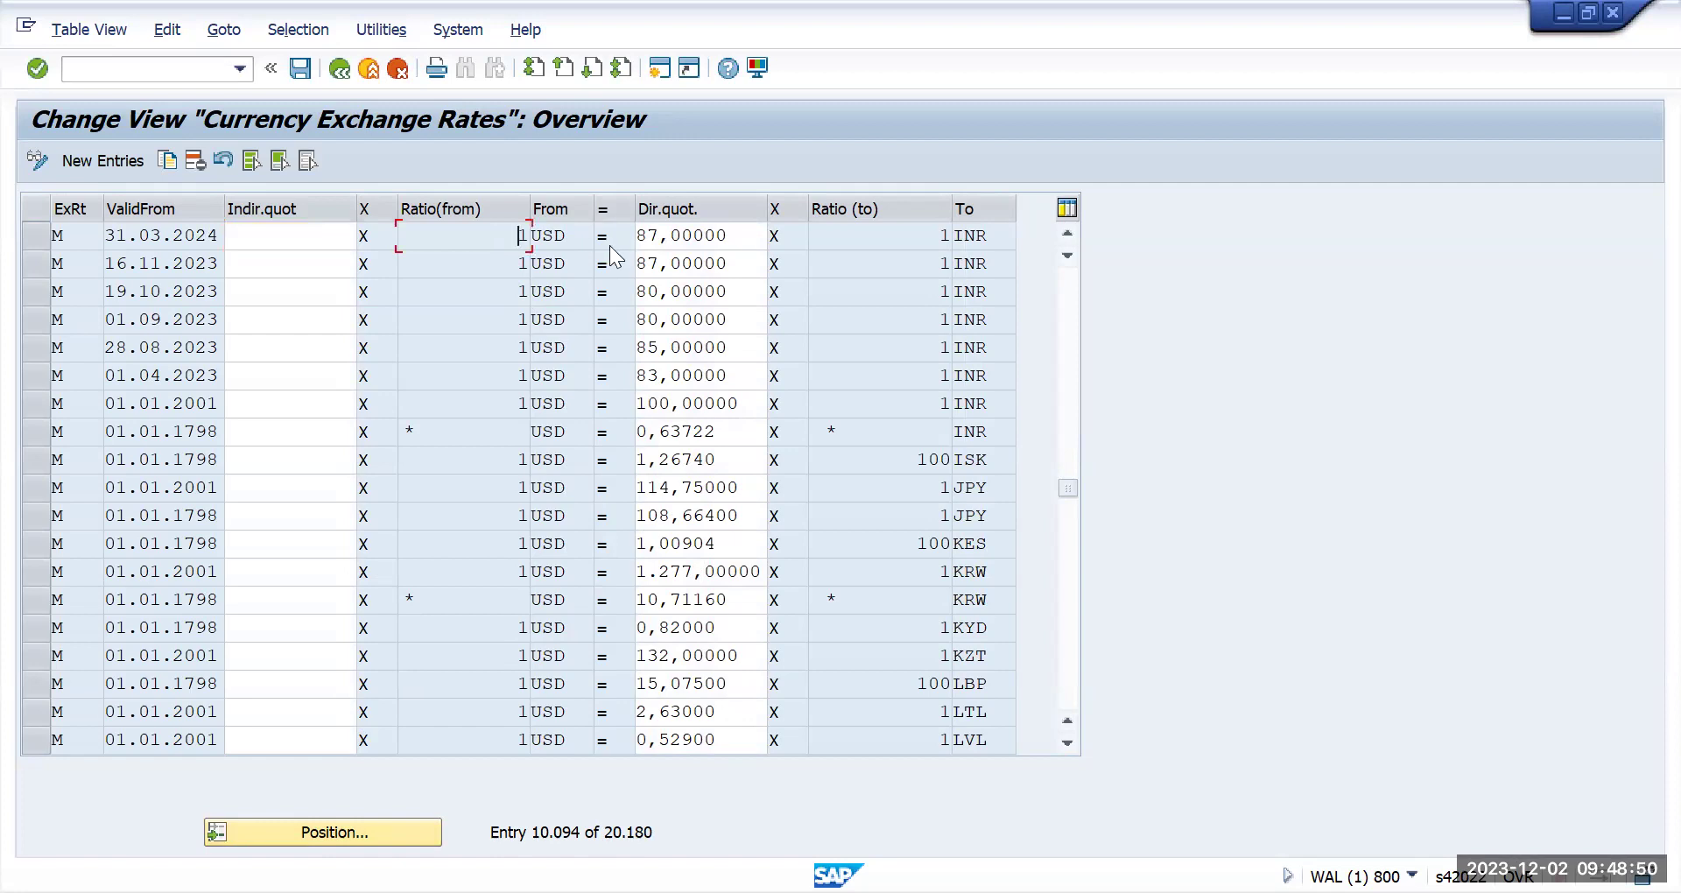
left_click(645, 236)
left_click_drag(645, 236, 731, 242)
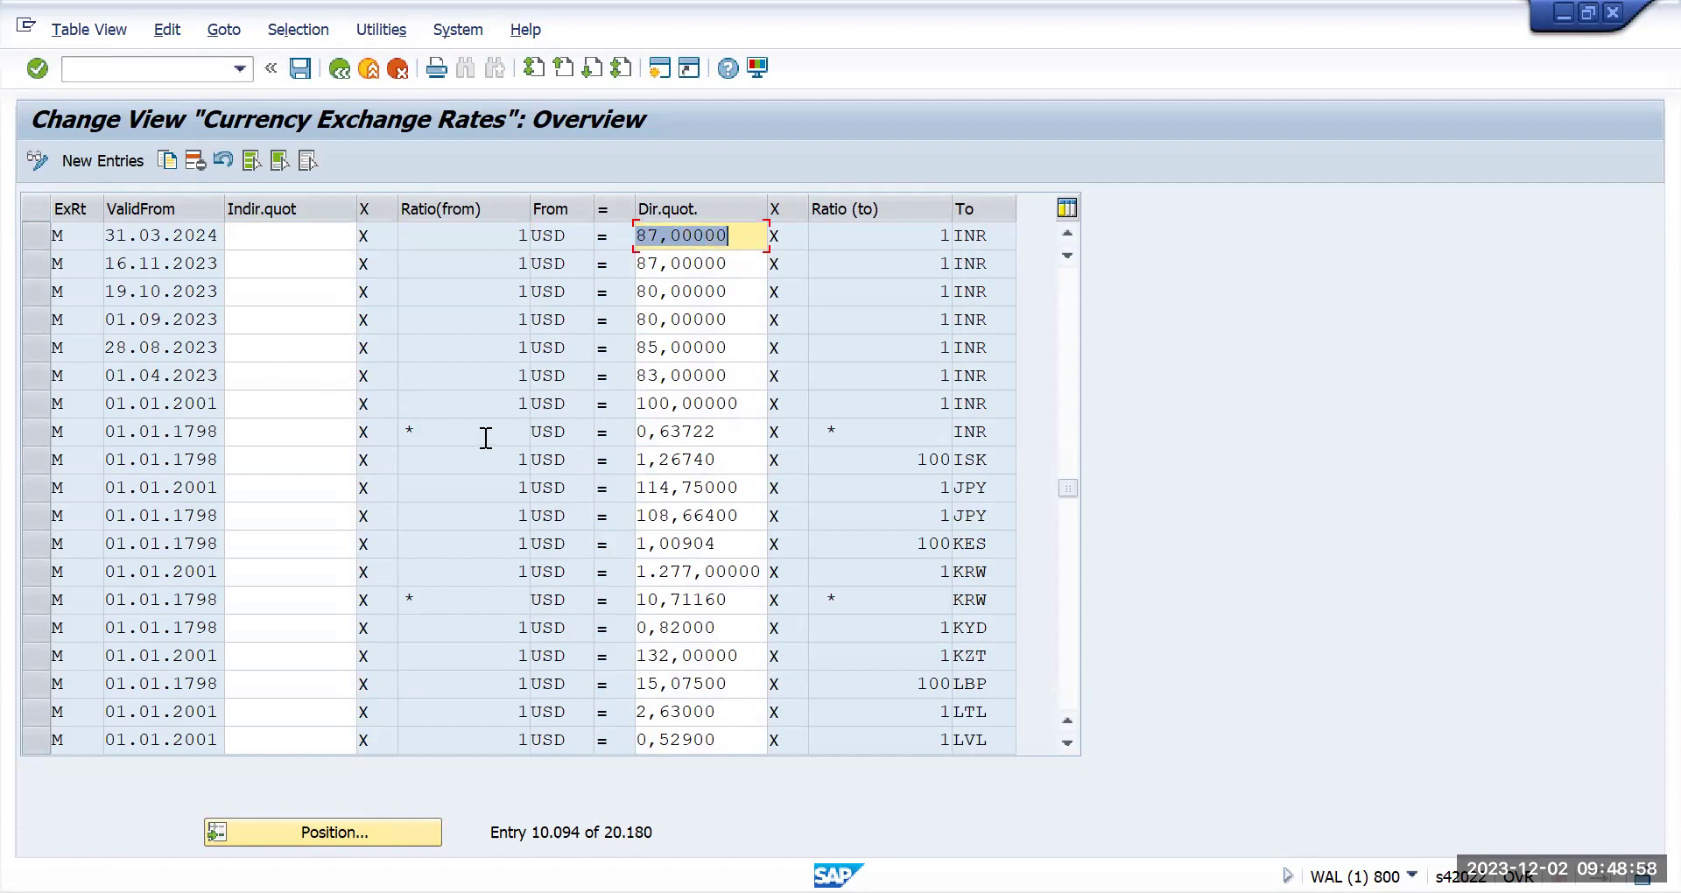
left_click(42, 236)
left_click(169, 159)
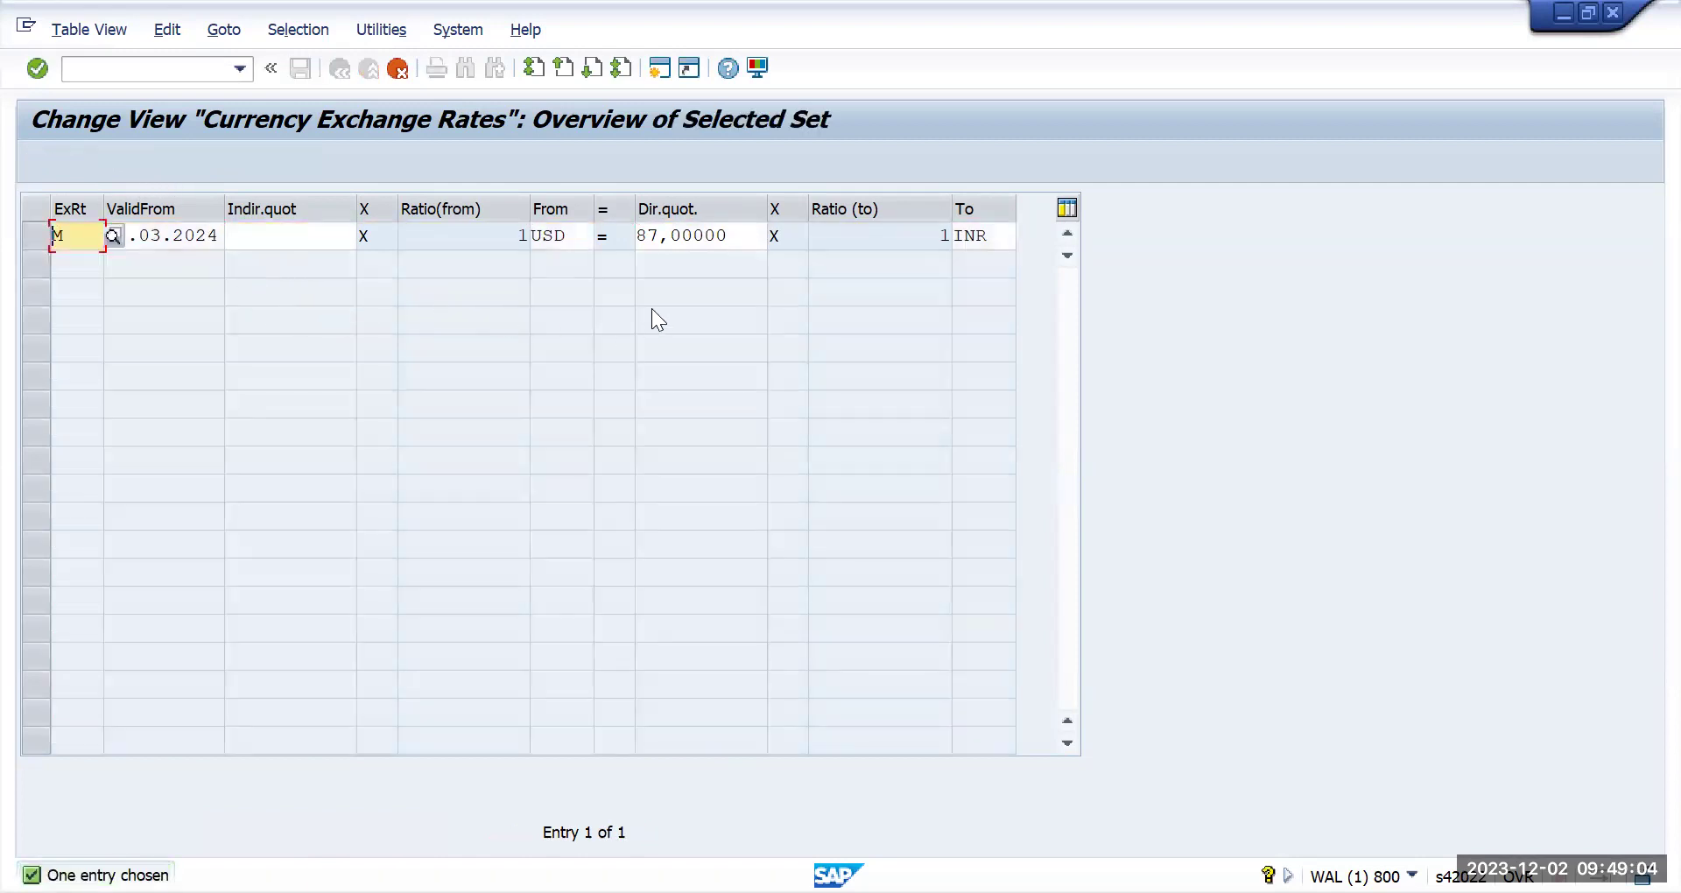
Step: Set the copied exchange rate entry's valid-from date to 02.12.2023
key("Tab")
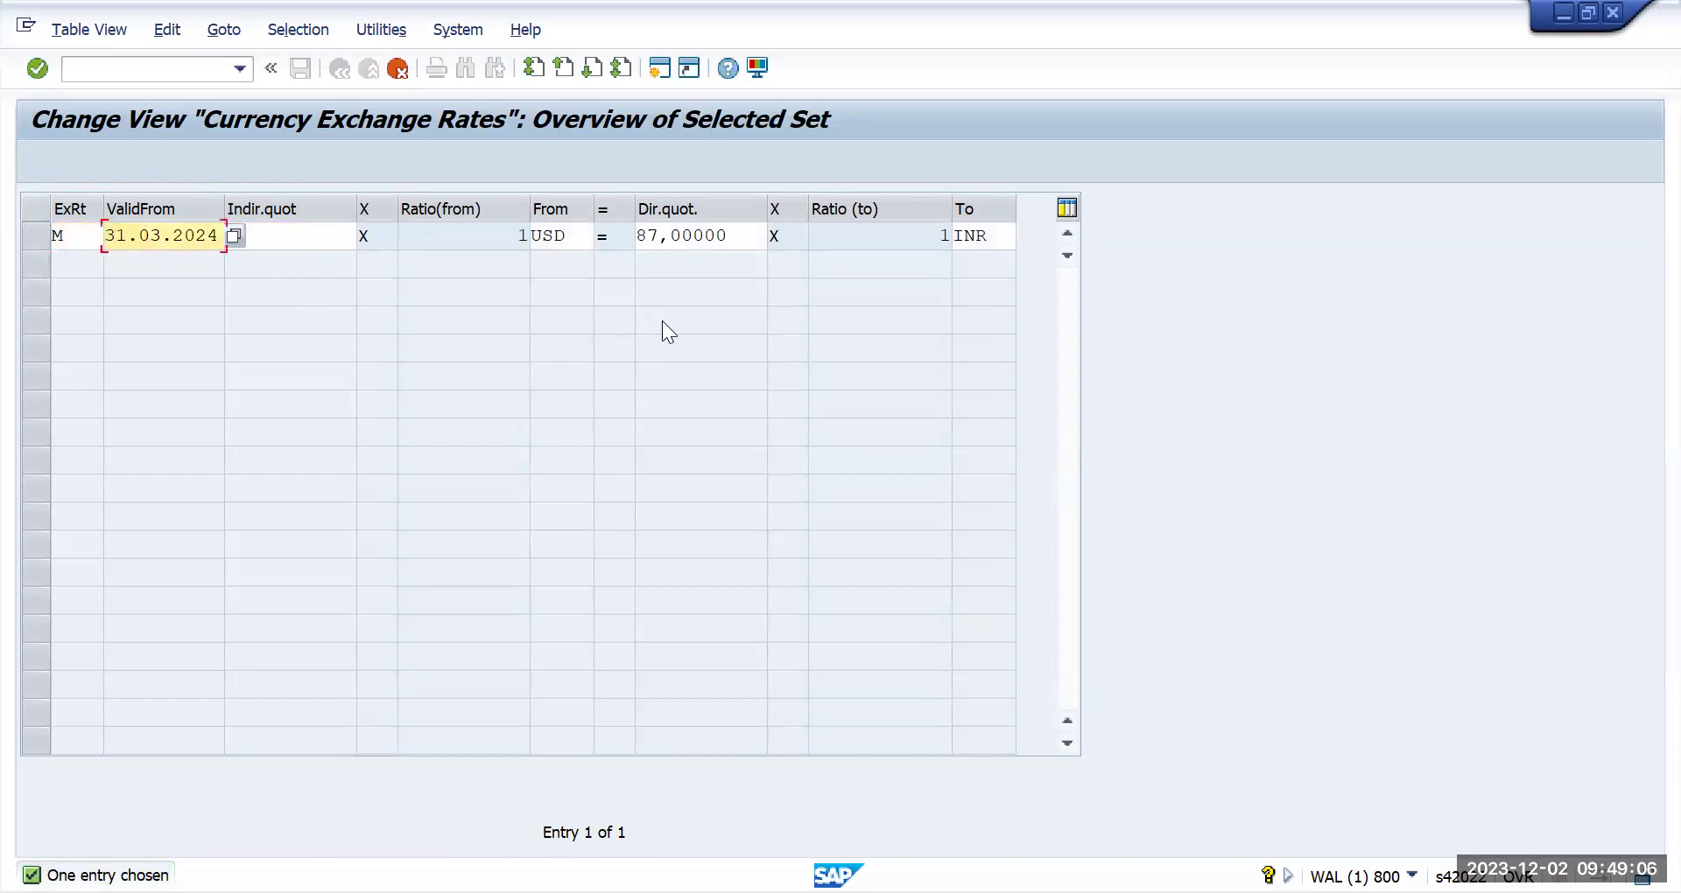
key("Tab")
key("shift+Tab")
type("02.12")
key("Home")
key("Right")
key("Right")
type("3")
Step: Set the copied entry's direct quotation to 88 and save the exchange rates
key("Tab")
key("Tab")
key("Tab")
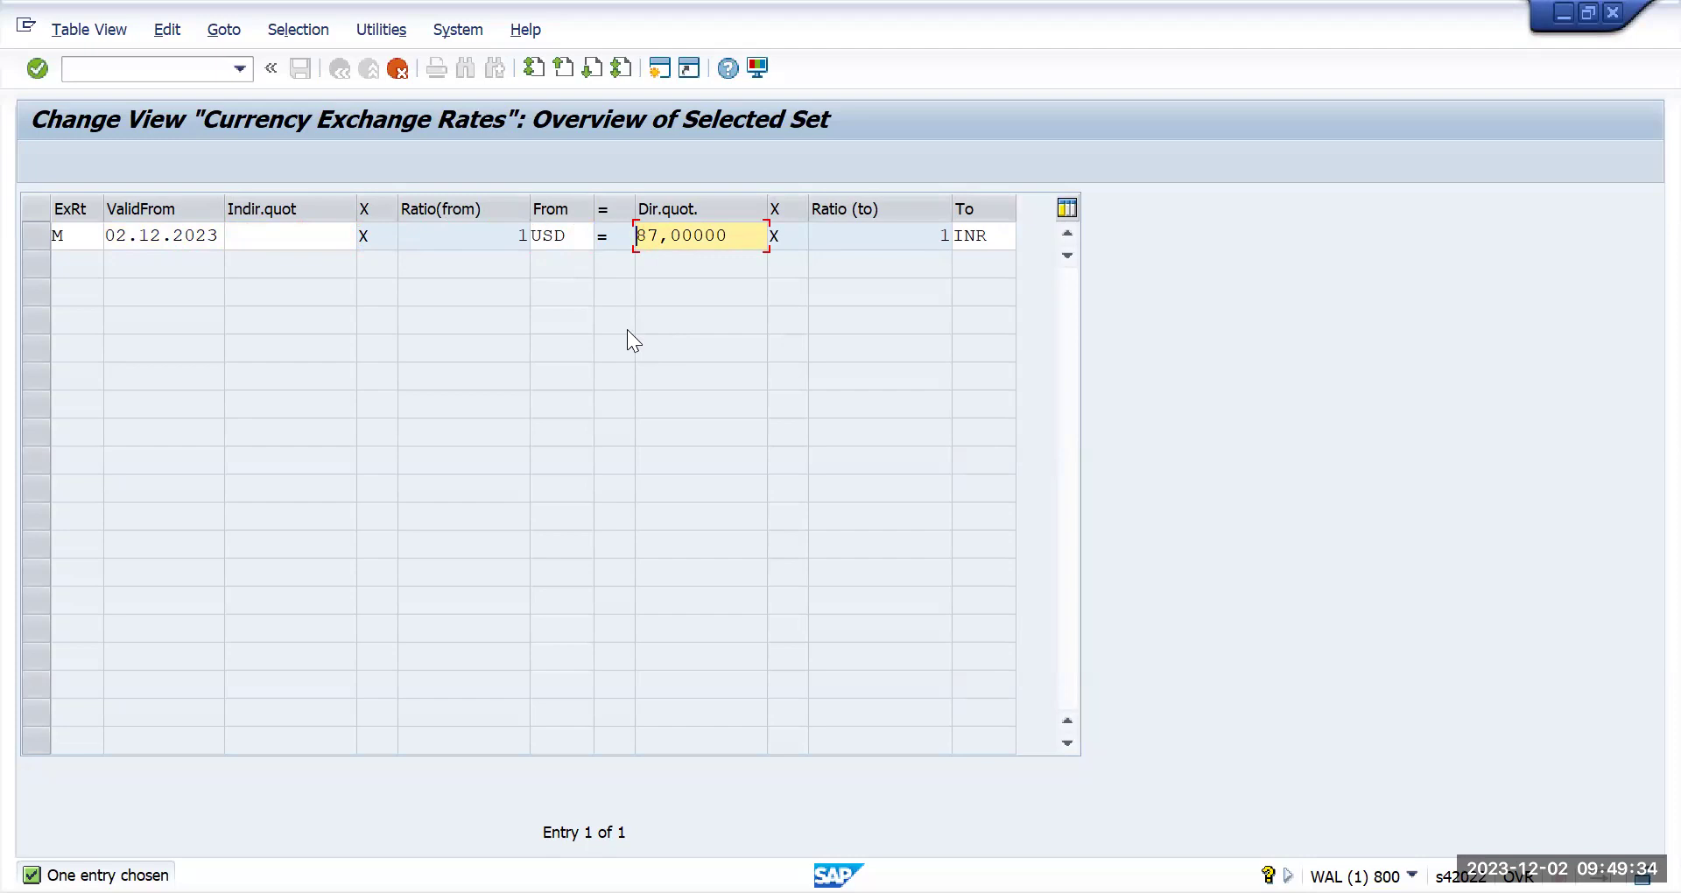
type("88")
key("Return")
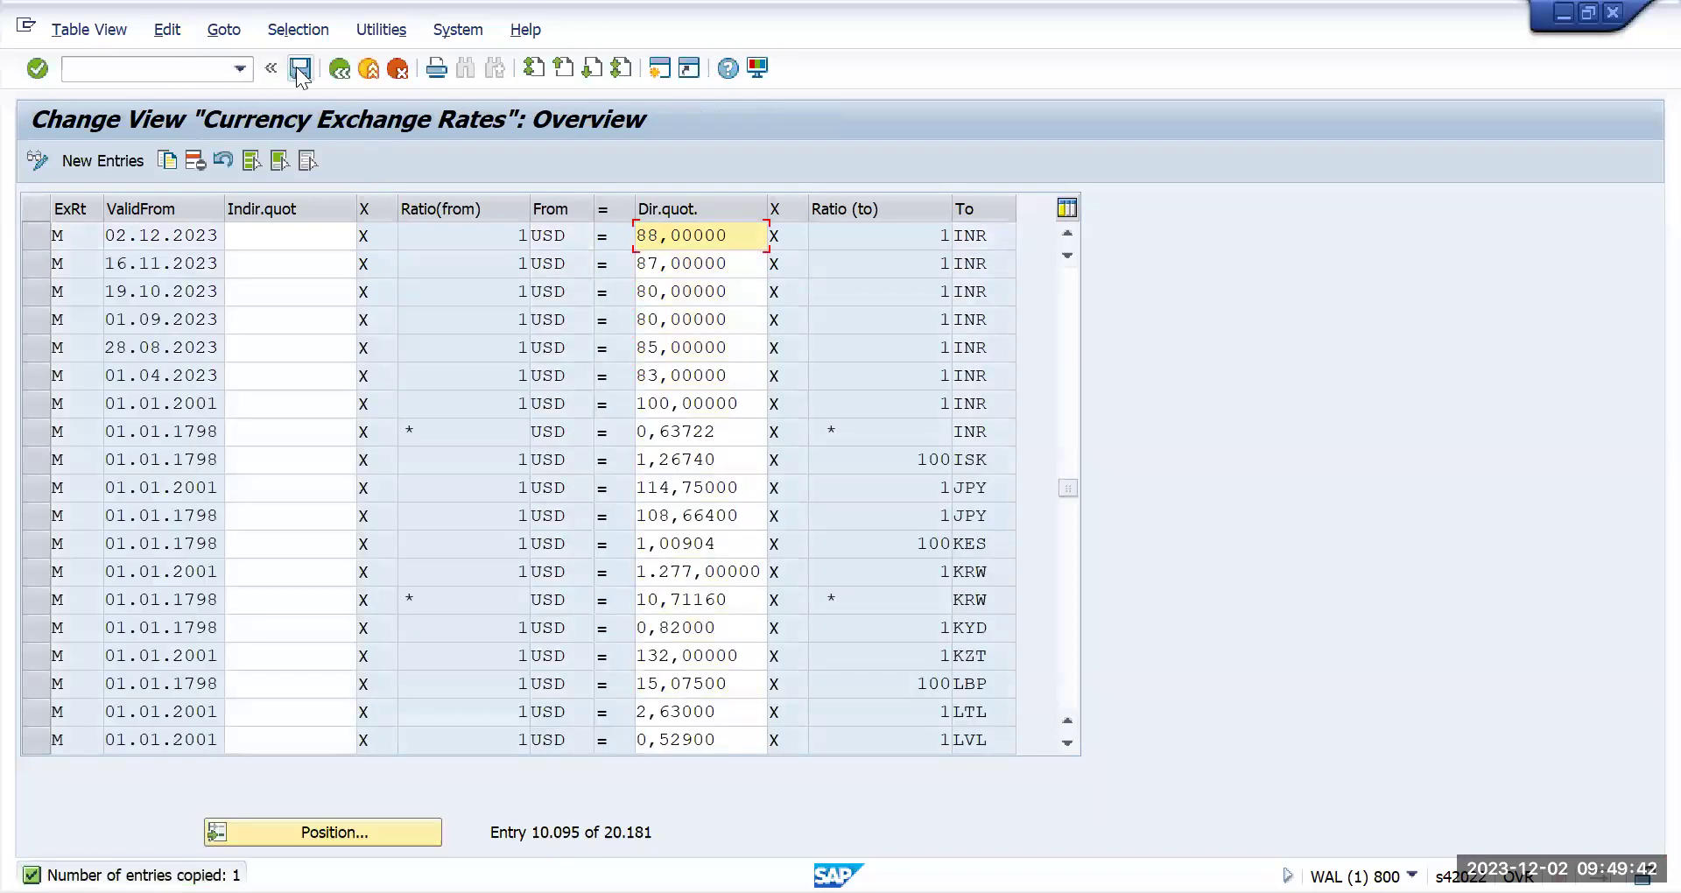
key("ctrl+s")
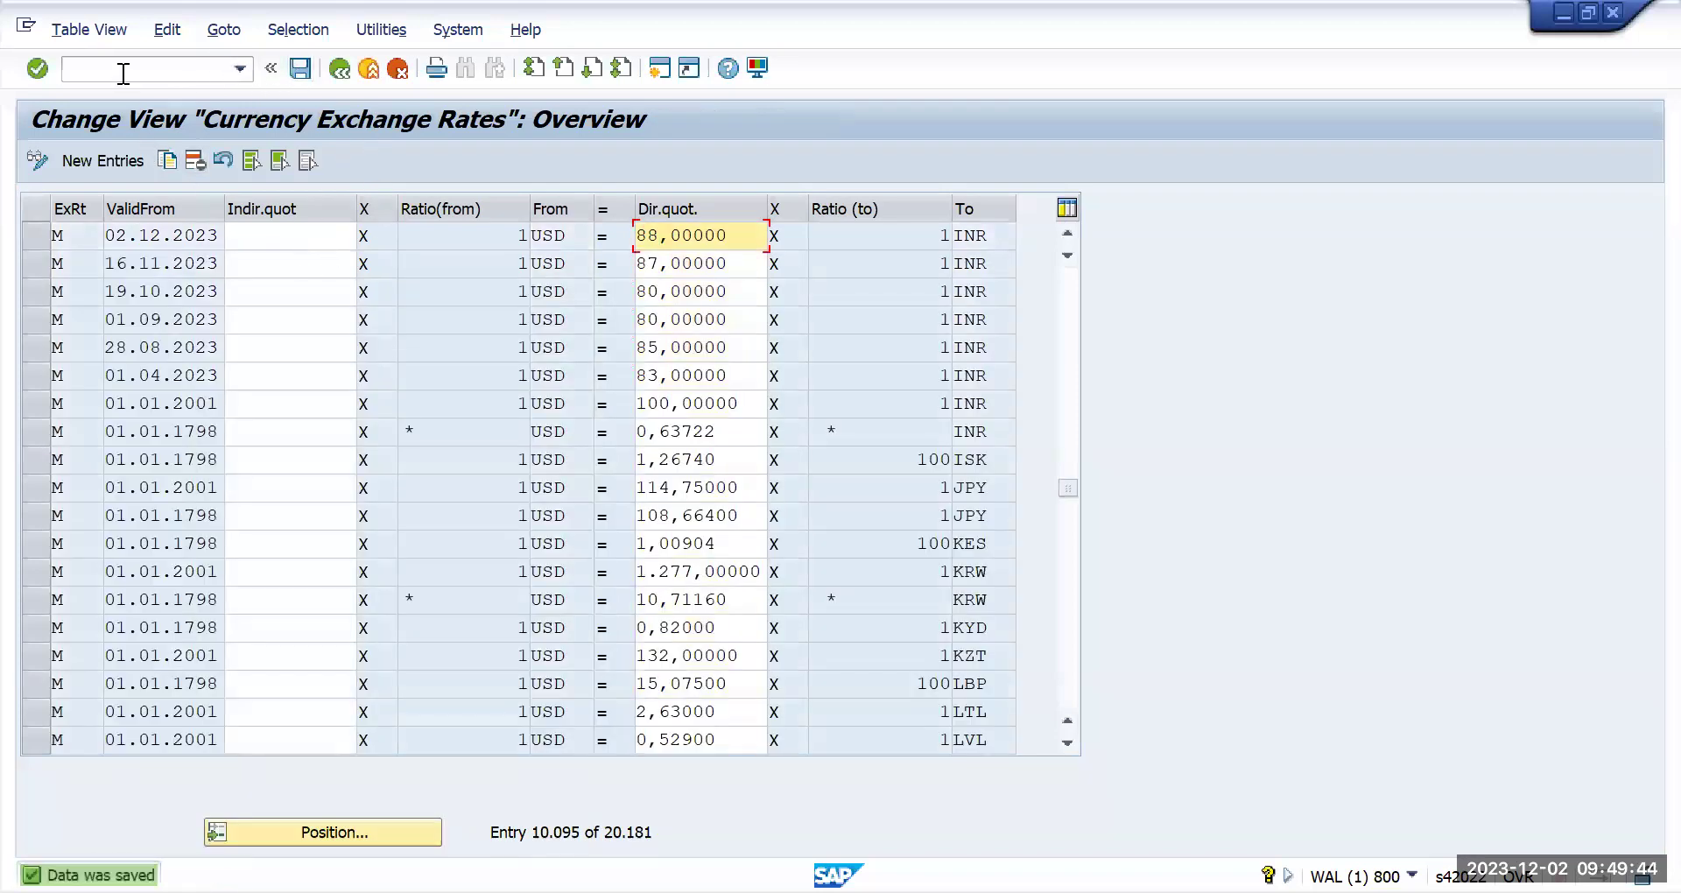
Step: Leave the exchange rate table and open vendor invoice entry with transaction FB60
left_click(120, 67)
type("/n")
key("Return")
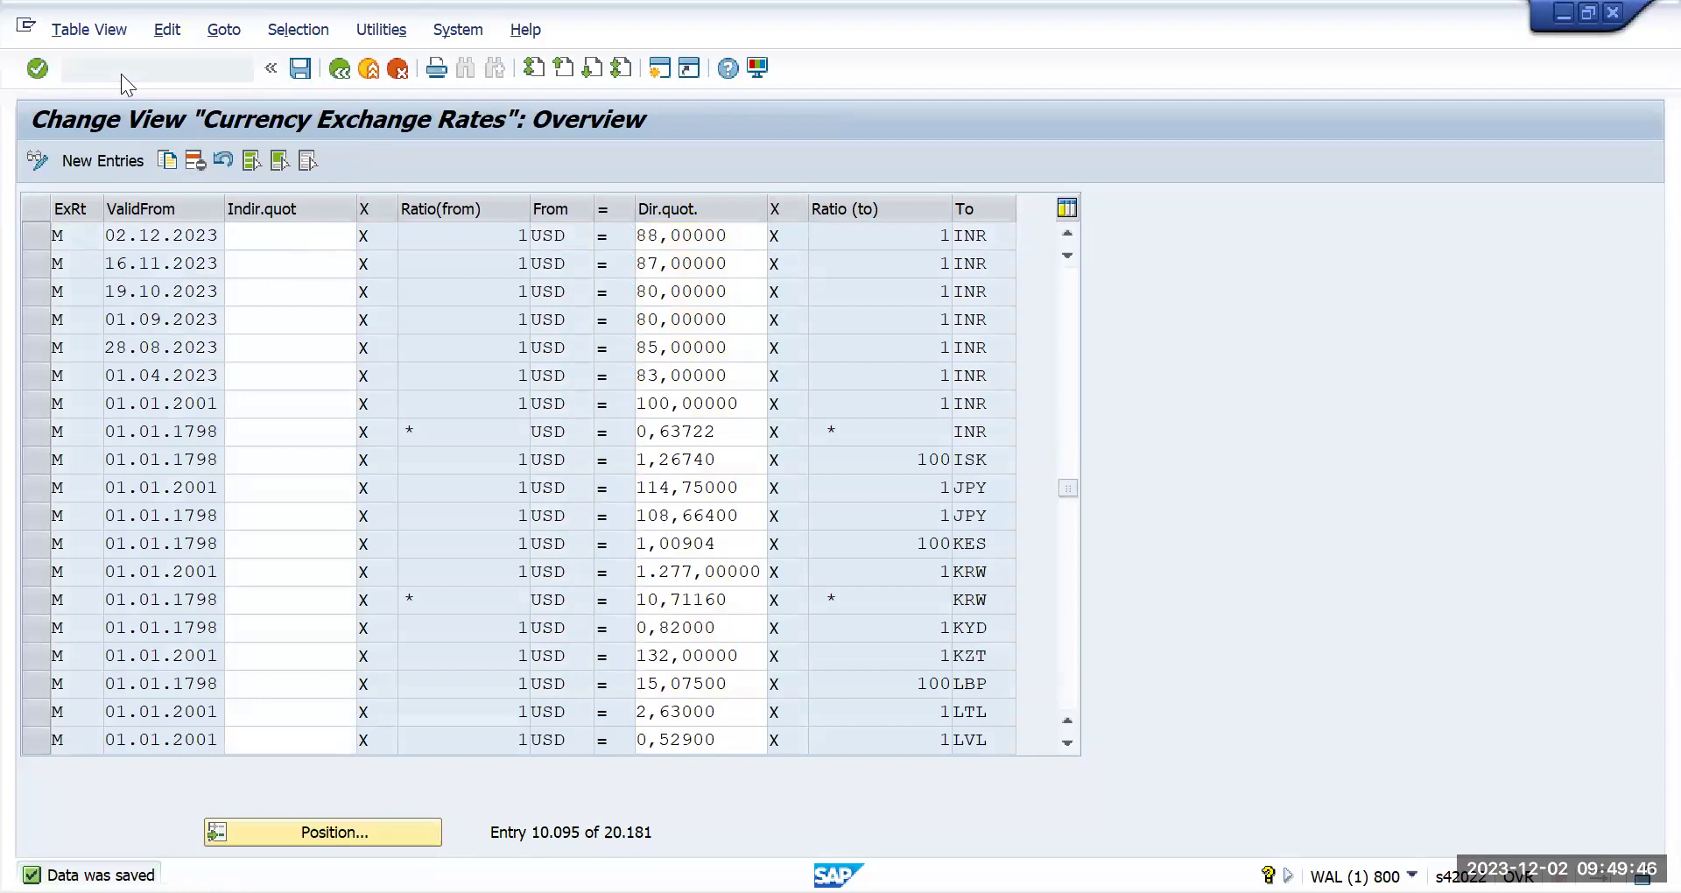
type("fb")
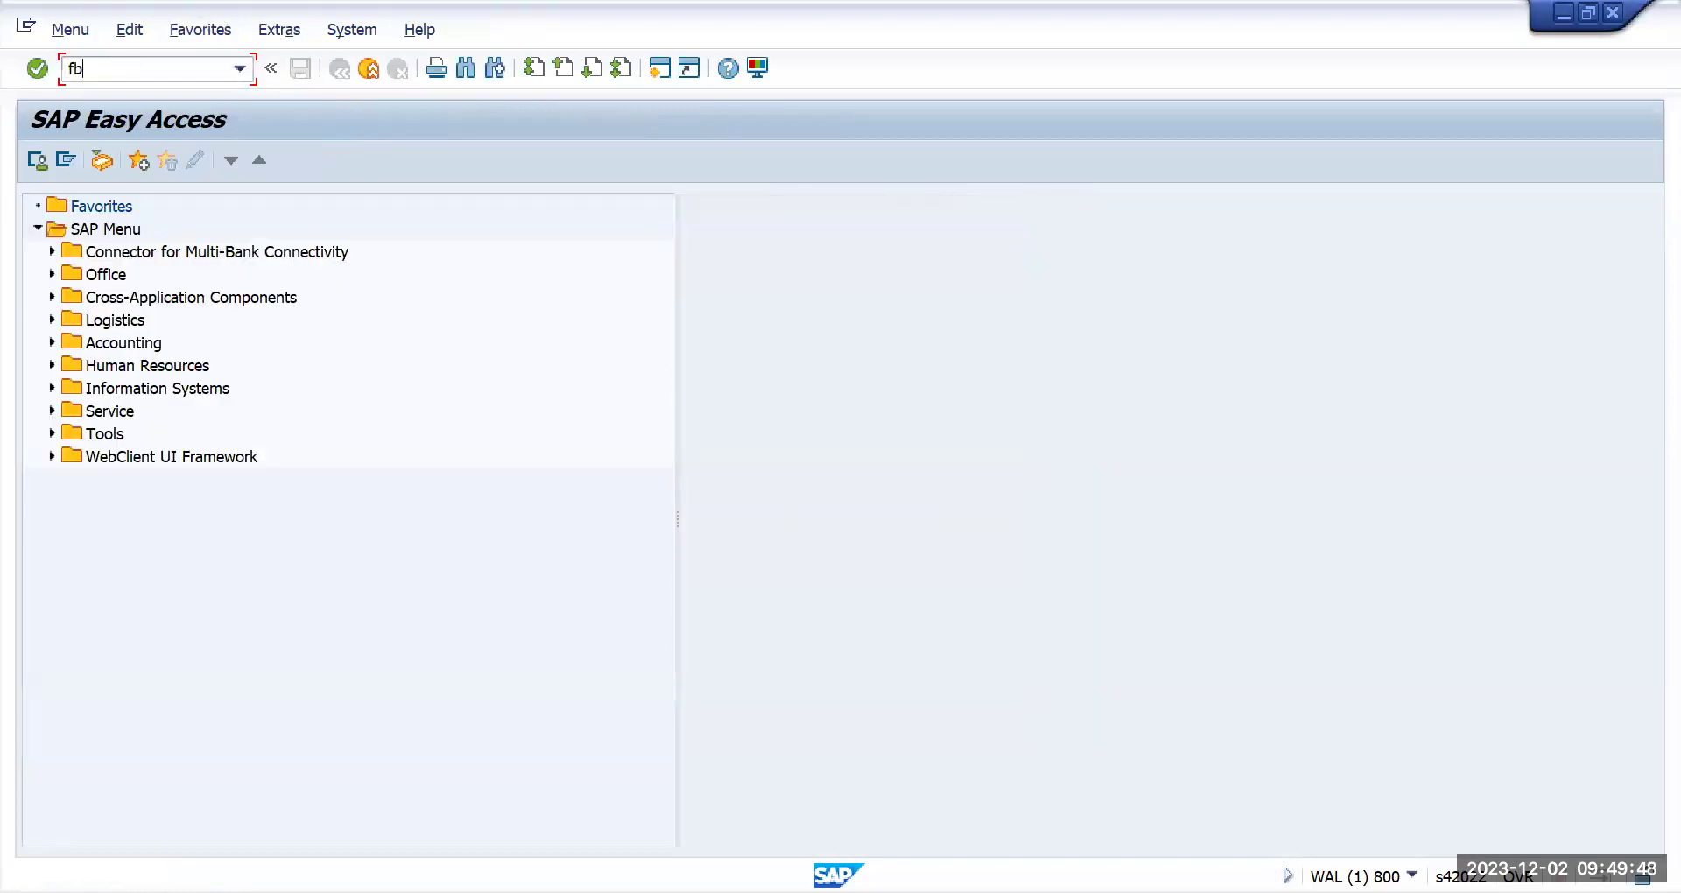
type("60")
key("Return")
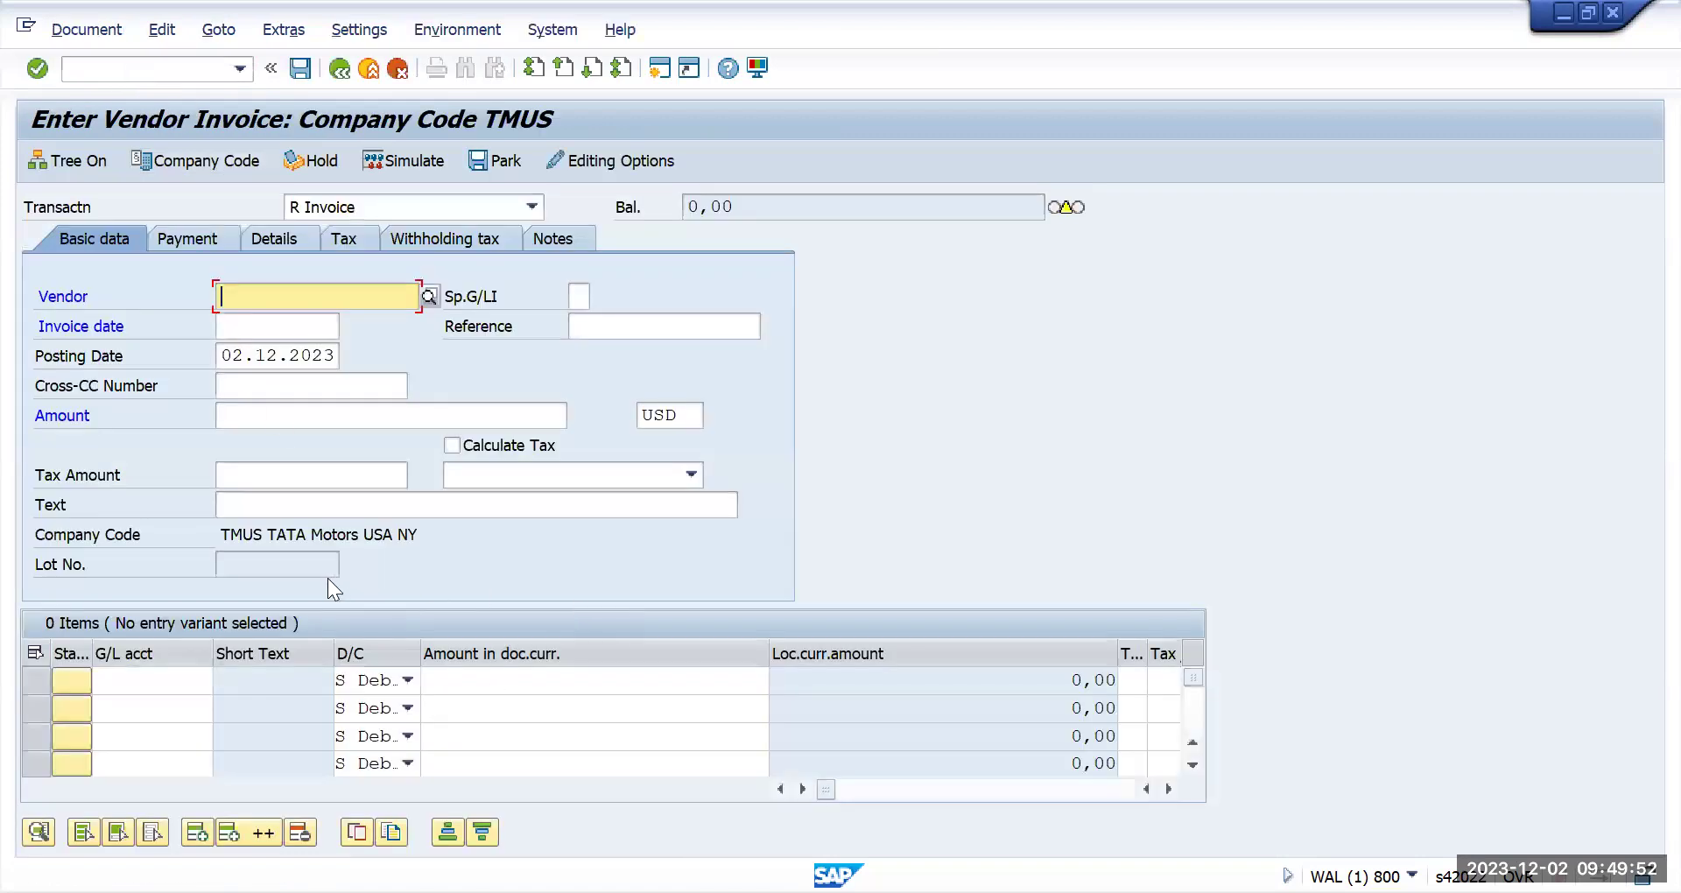
Step: Enter the vendor's account number and set the invoice date to 02.12.2023
left_click(250, 302)
type("9388000200")
key("Tab")
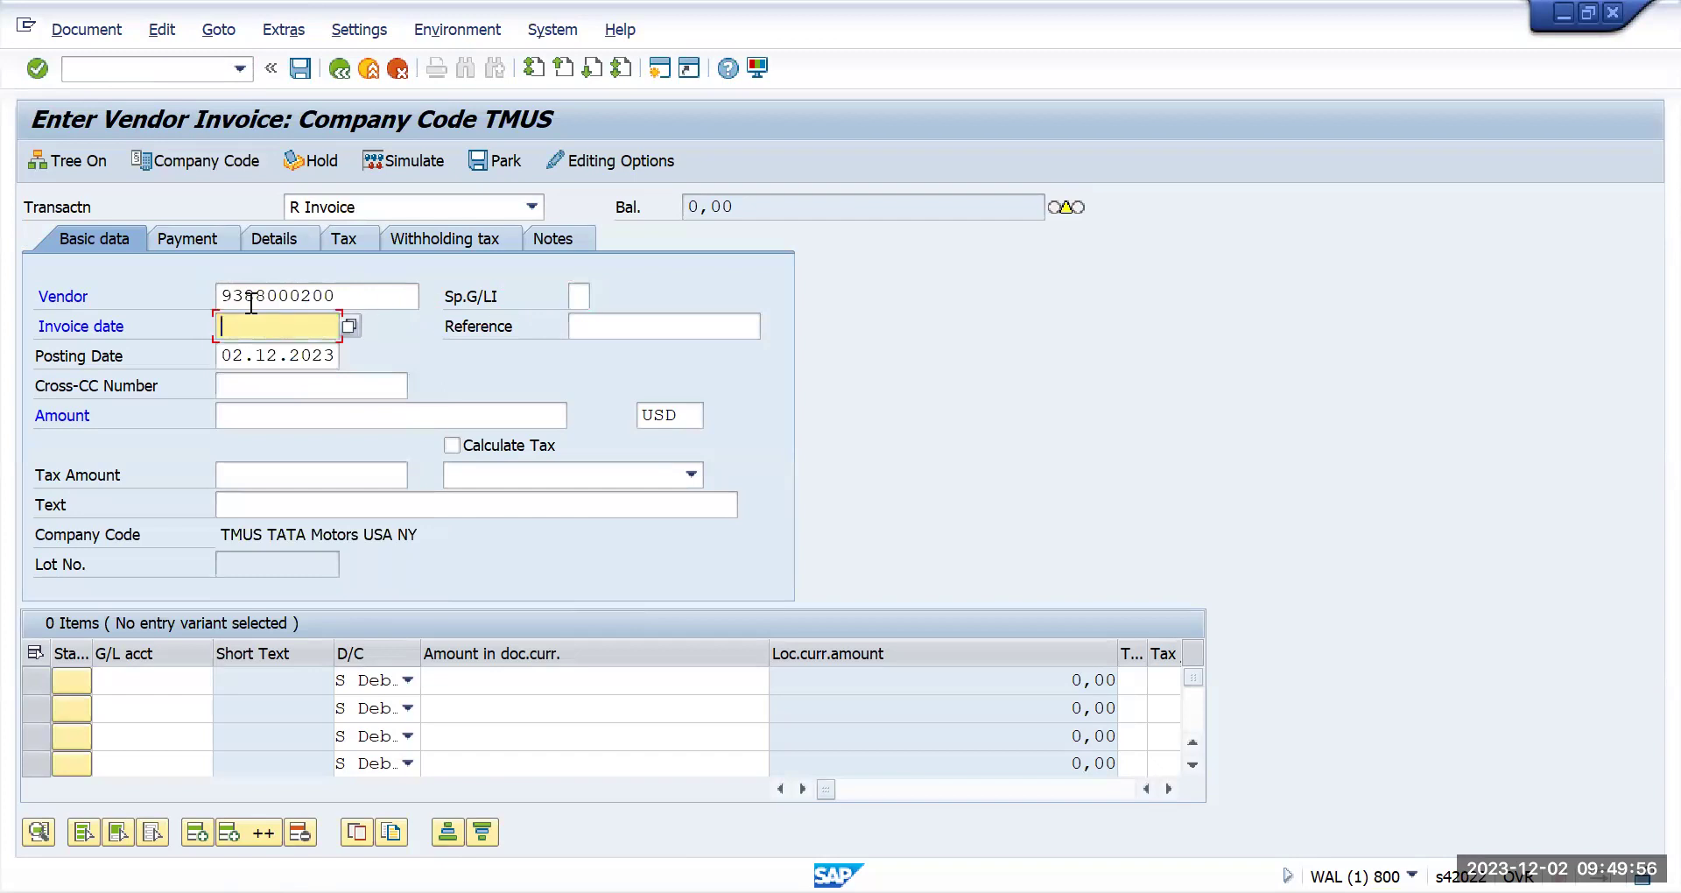
key("BackSpace")
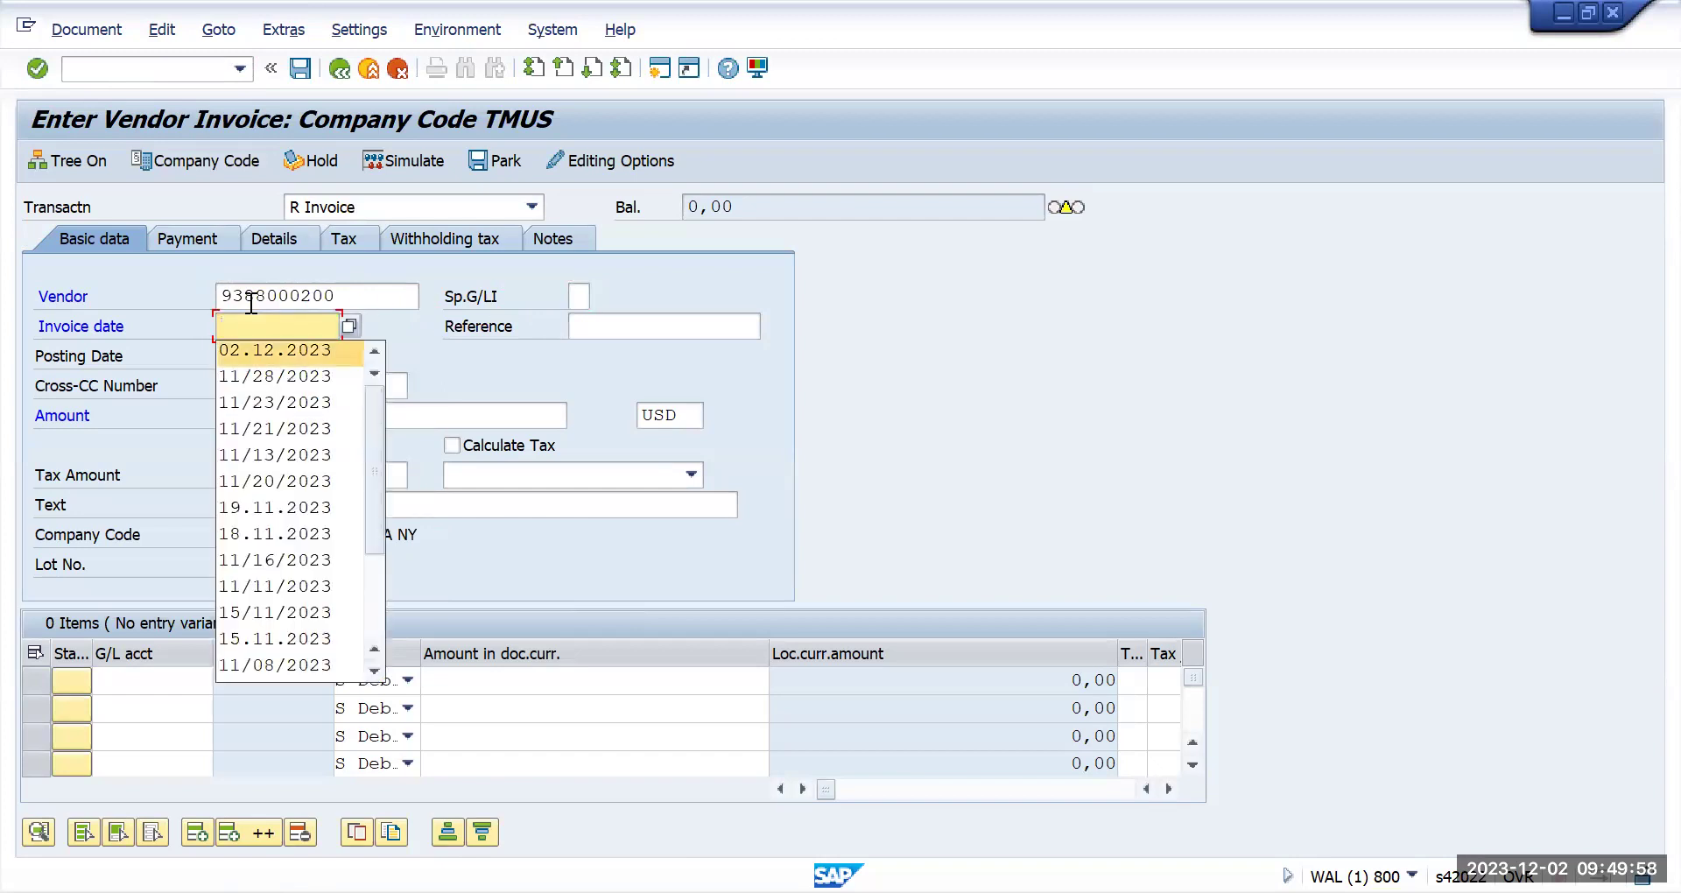
key("Down")
key("Up")
key("Return")
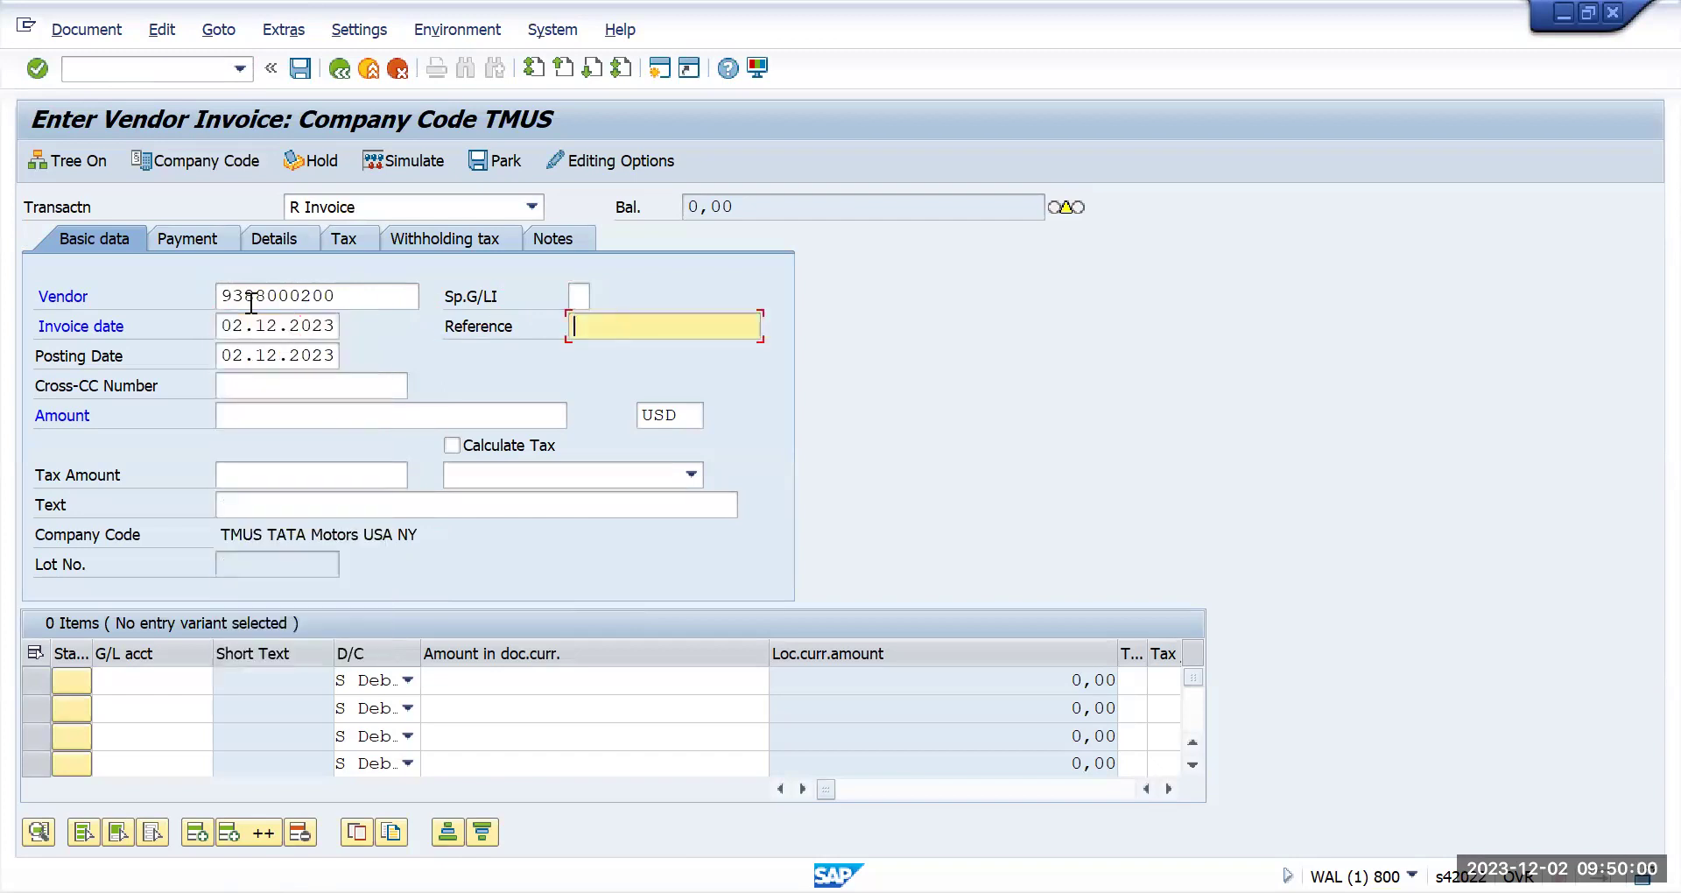
Step: Set the invoice reference to "credit memo"
key("BackSpace")
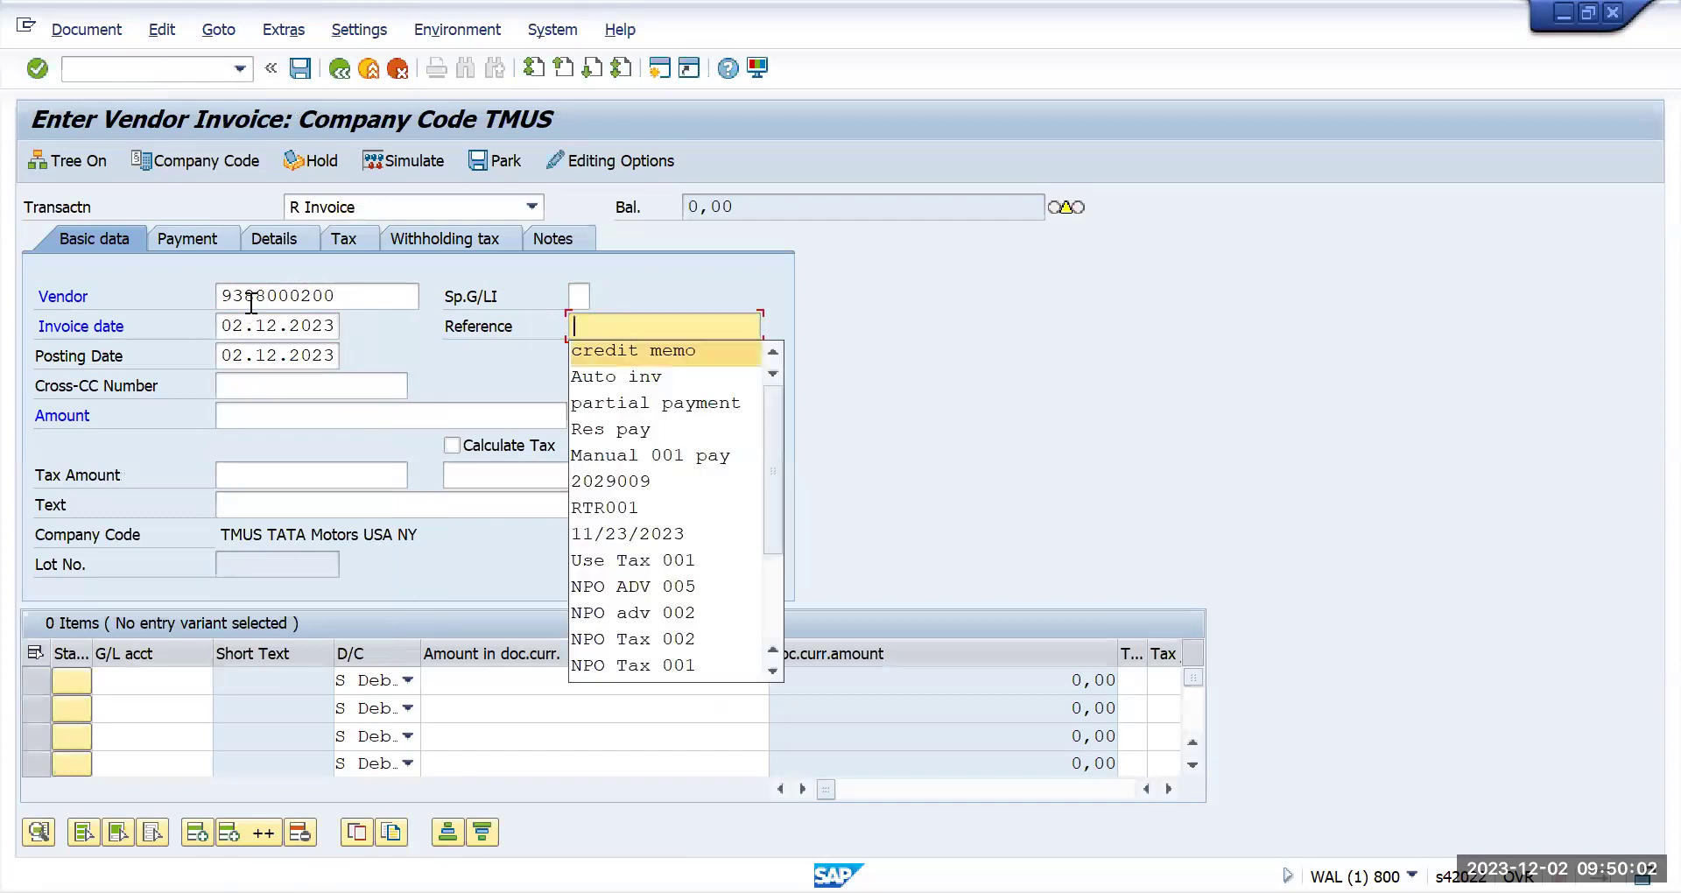
key("Return")
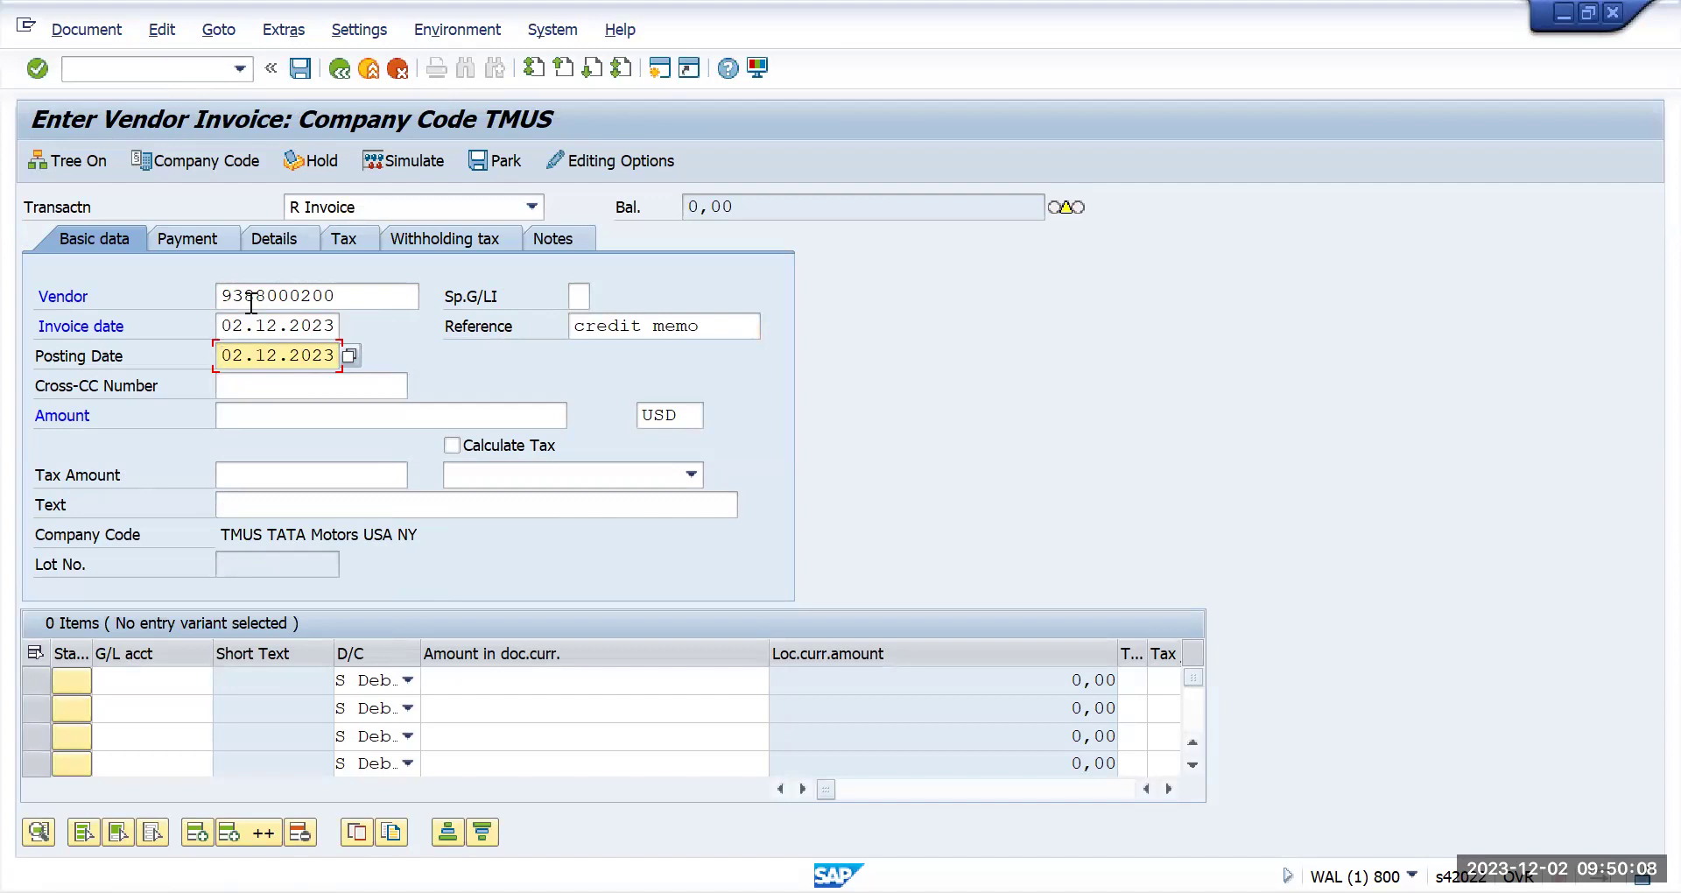
key("Tab")
key("Tab")
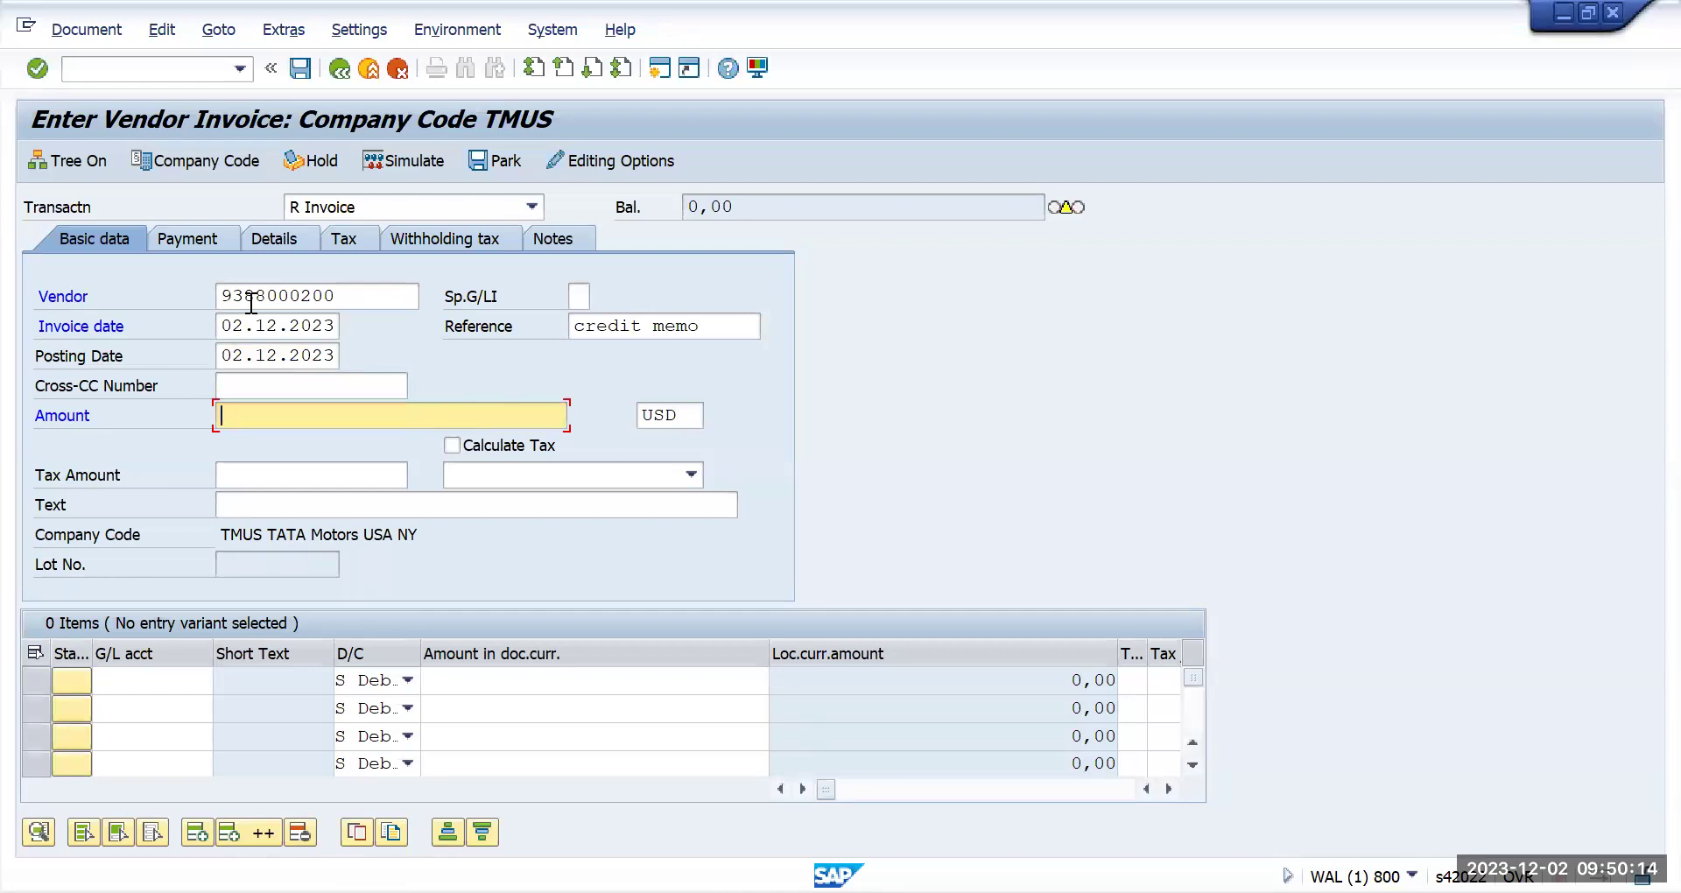
Step: Set the invoice amount to 33500
key("Tab")
key("shift+Tab")
key("BackSpace")
key("Down")
key("Return")
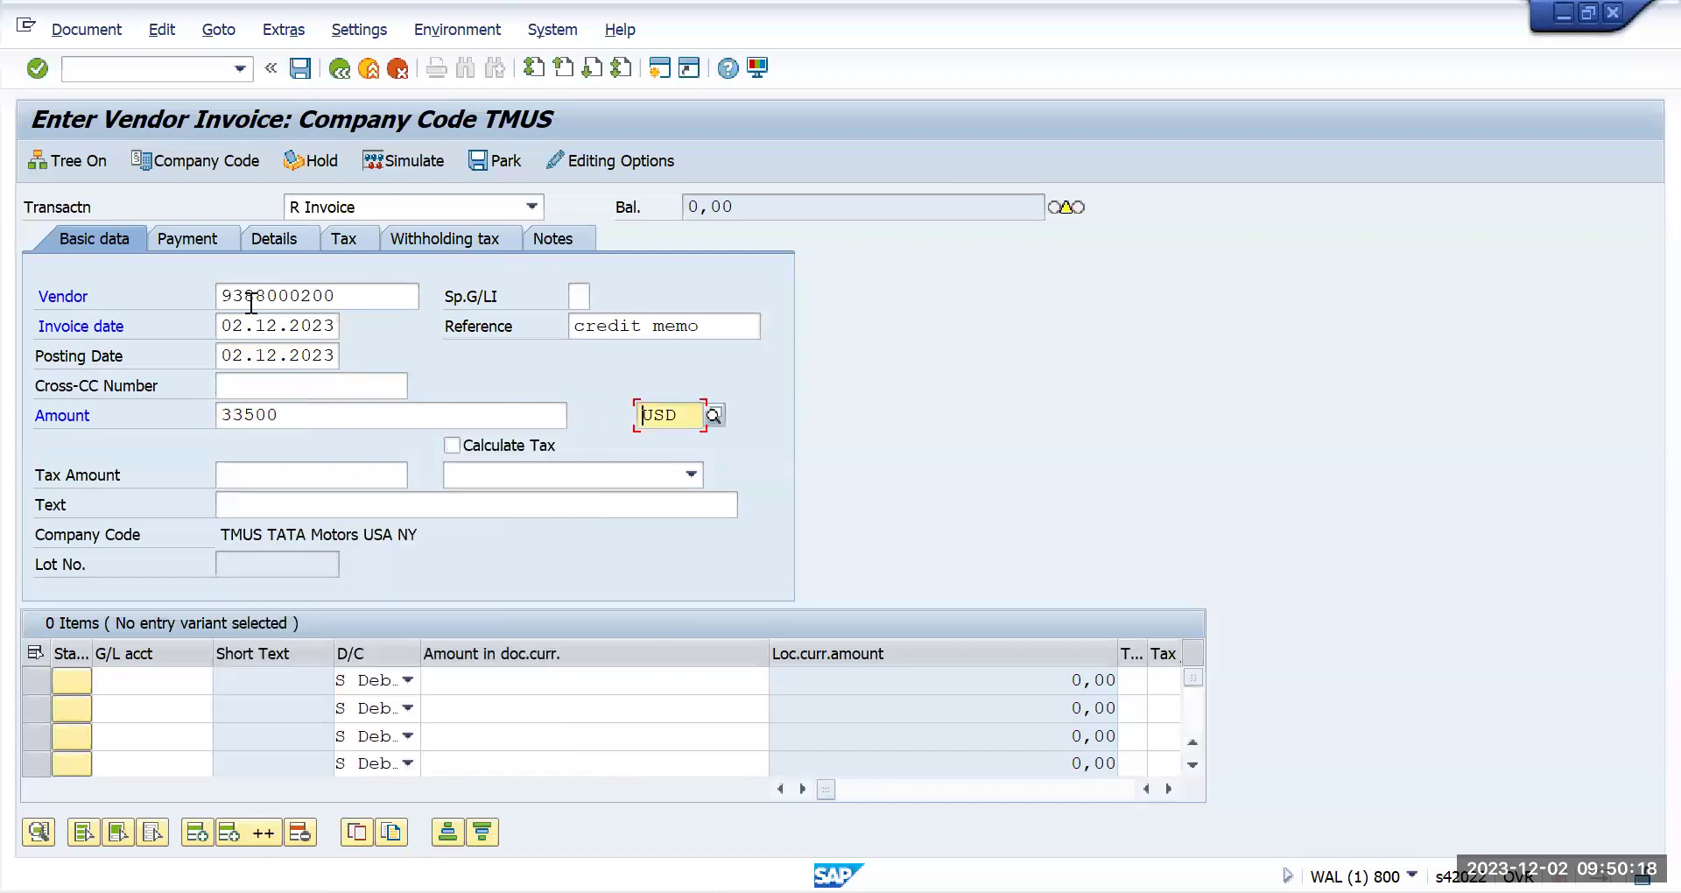
Step: Set the invoice header text to "credit memo"
key("Tab")
key("Tab")
key("Tab")
key("Tab")
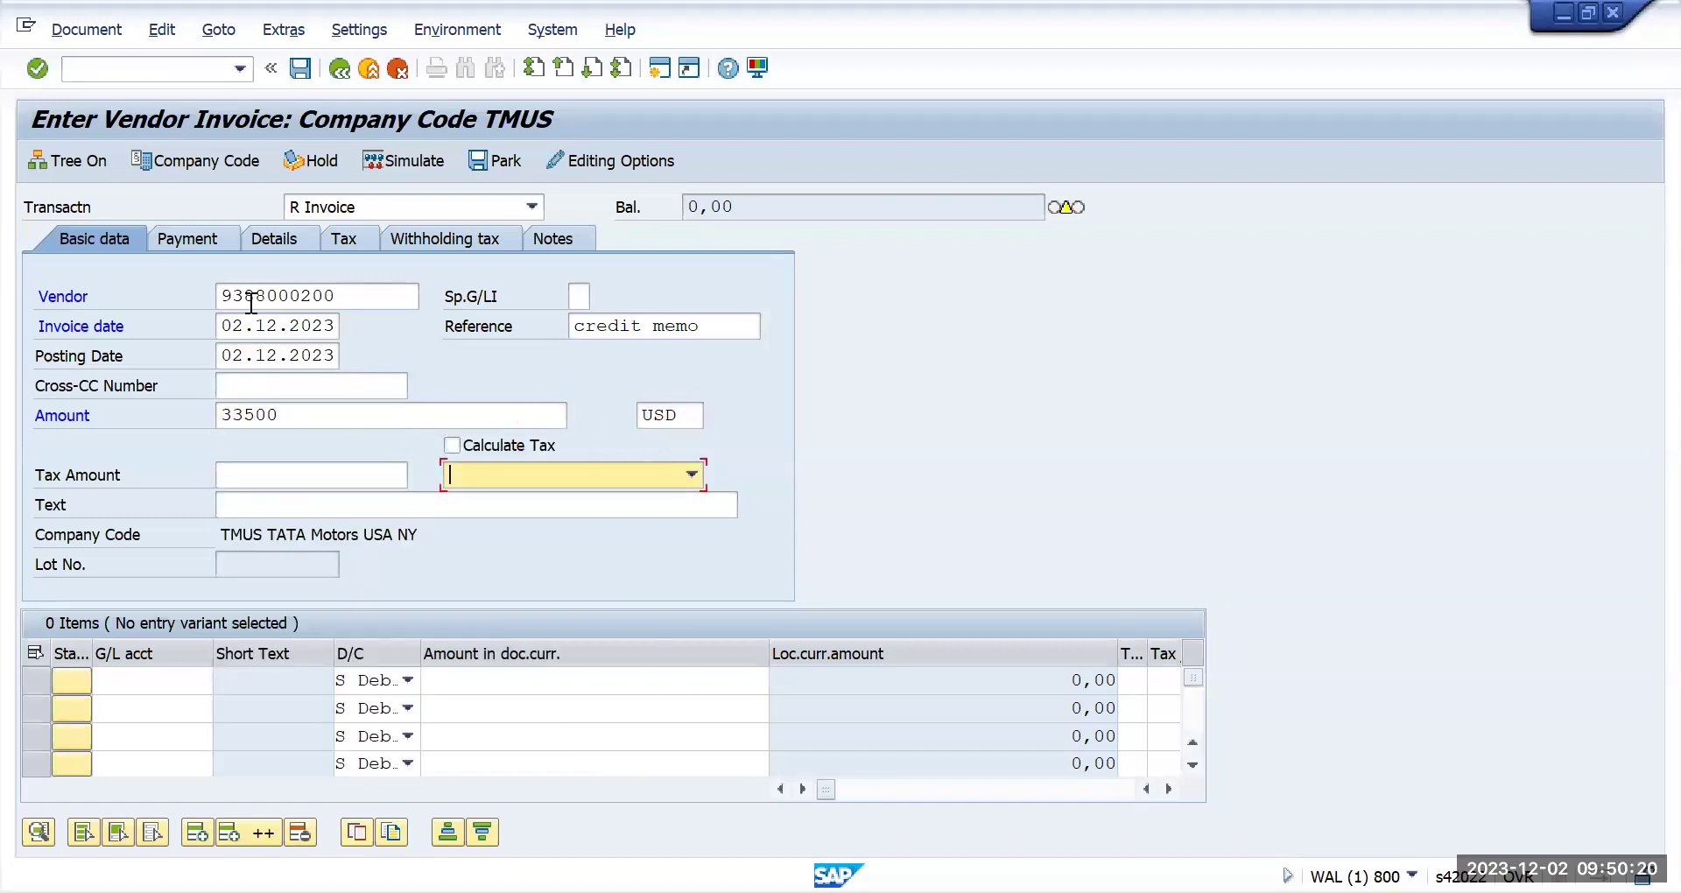
key("shift+Tab")
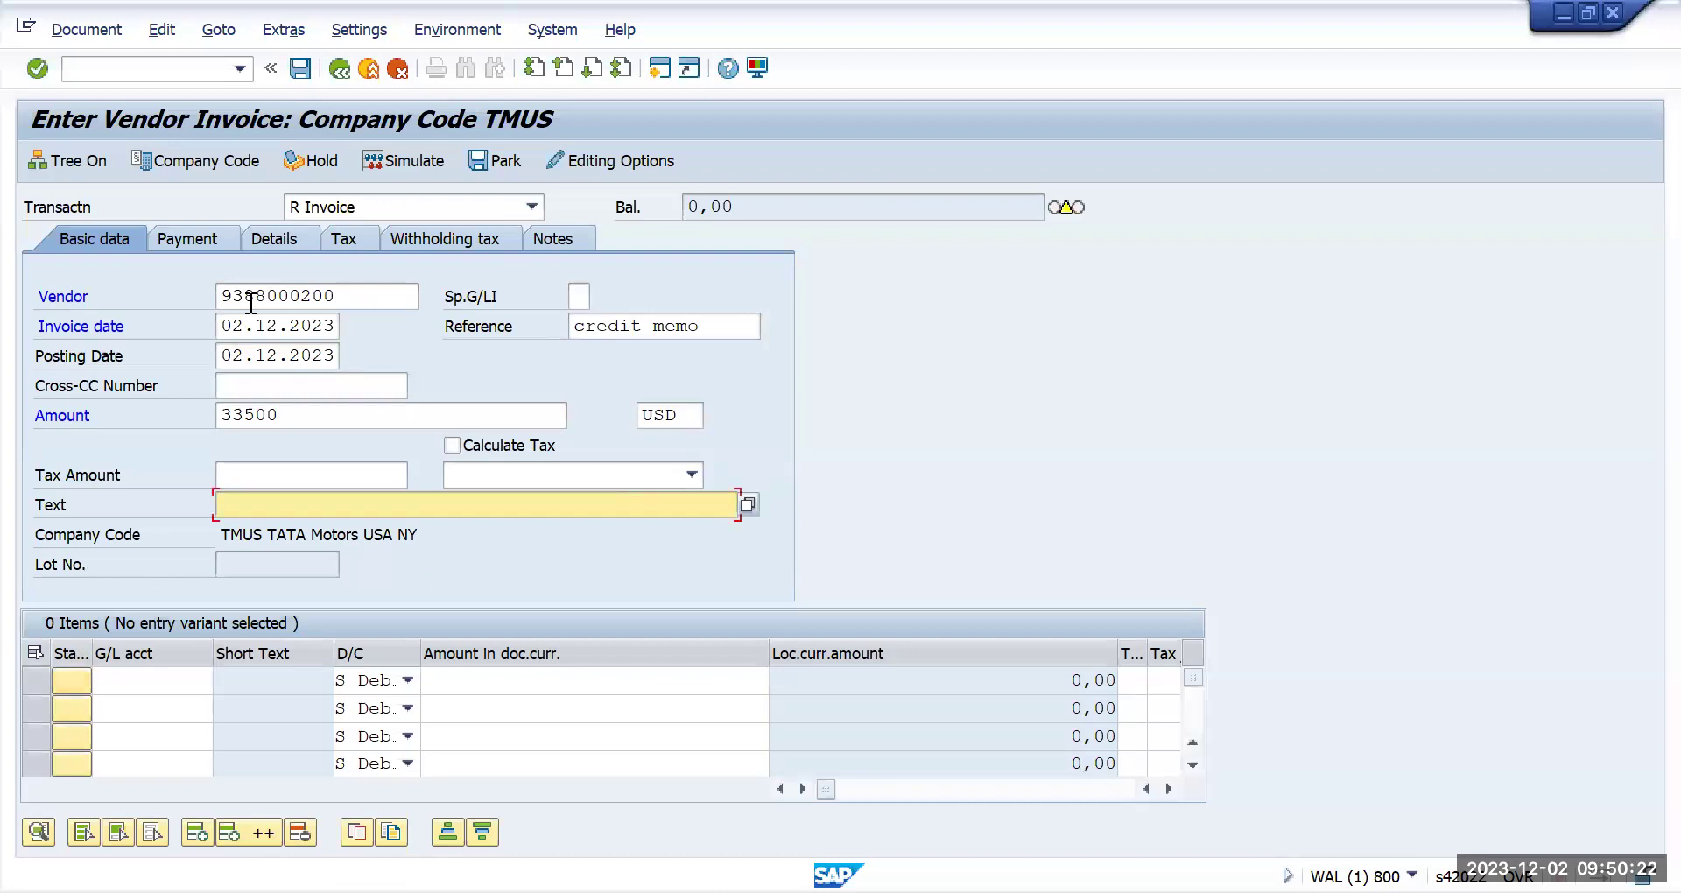
key("Down")
key("Down")
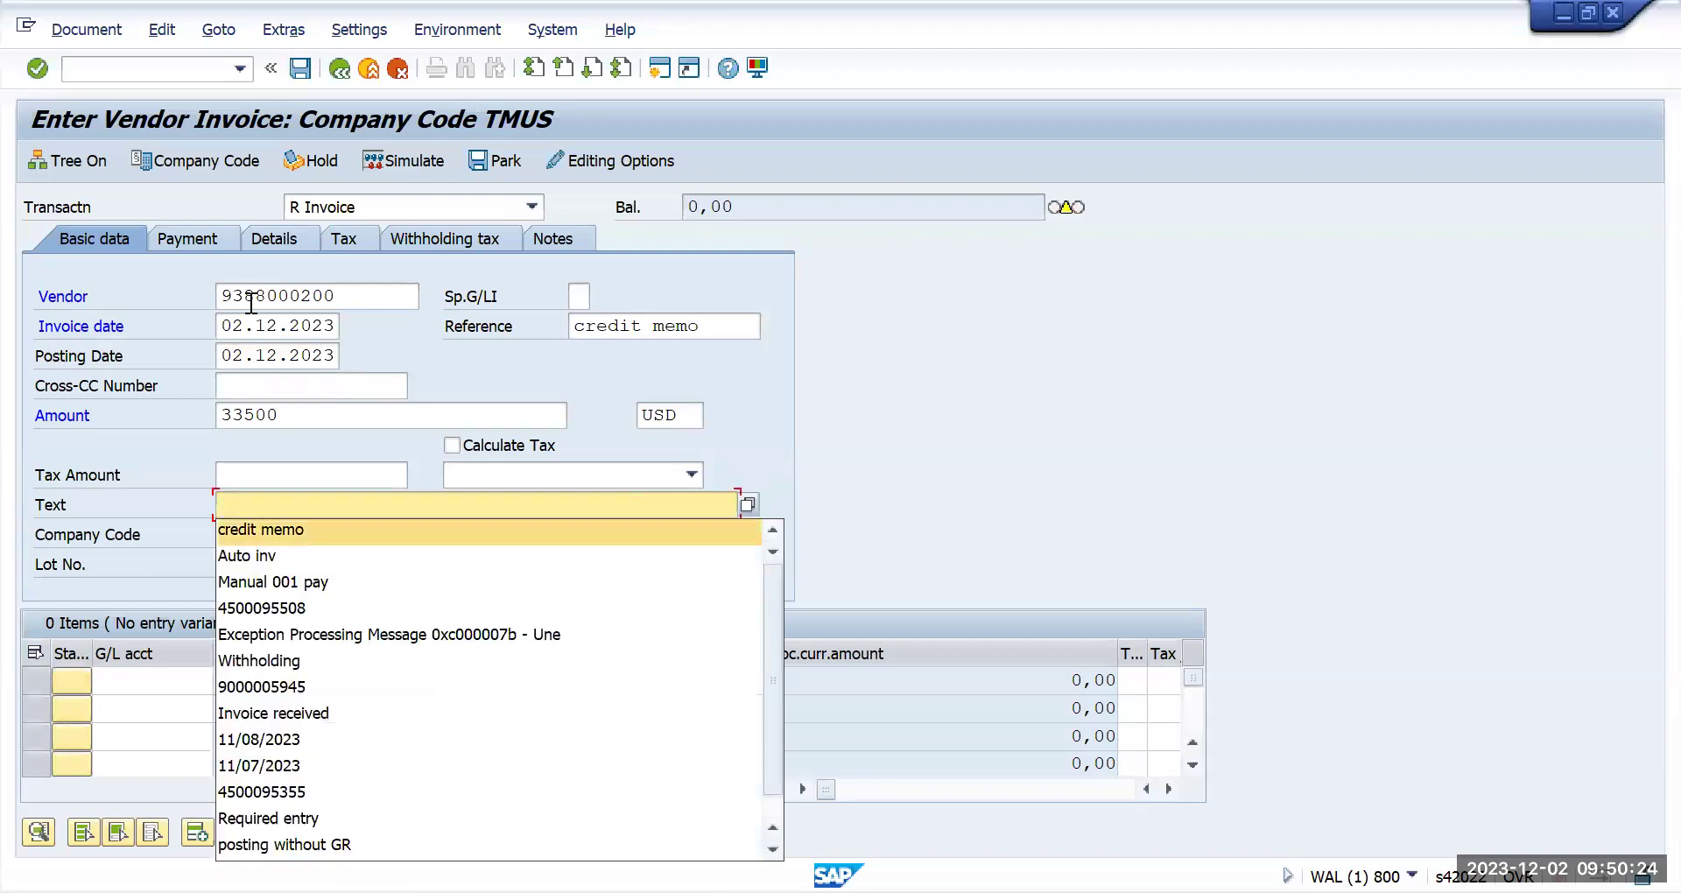
key("Return")
Step: Enter the G/L account number in the first invoice line item
key("Tab")
key("Tab")
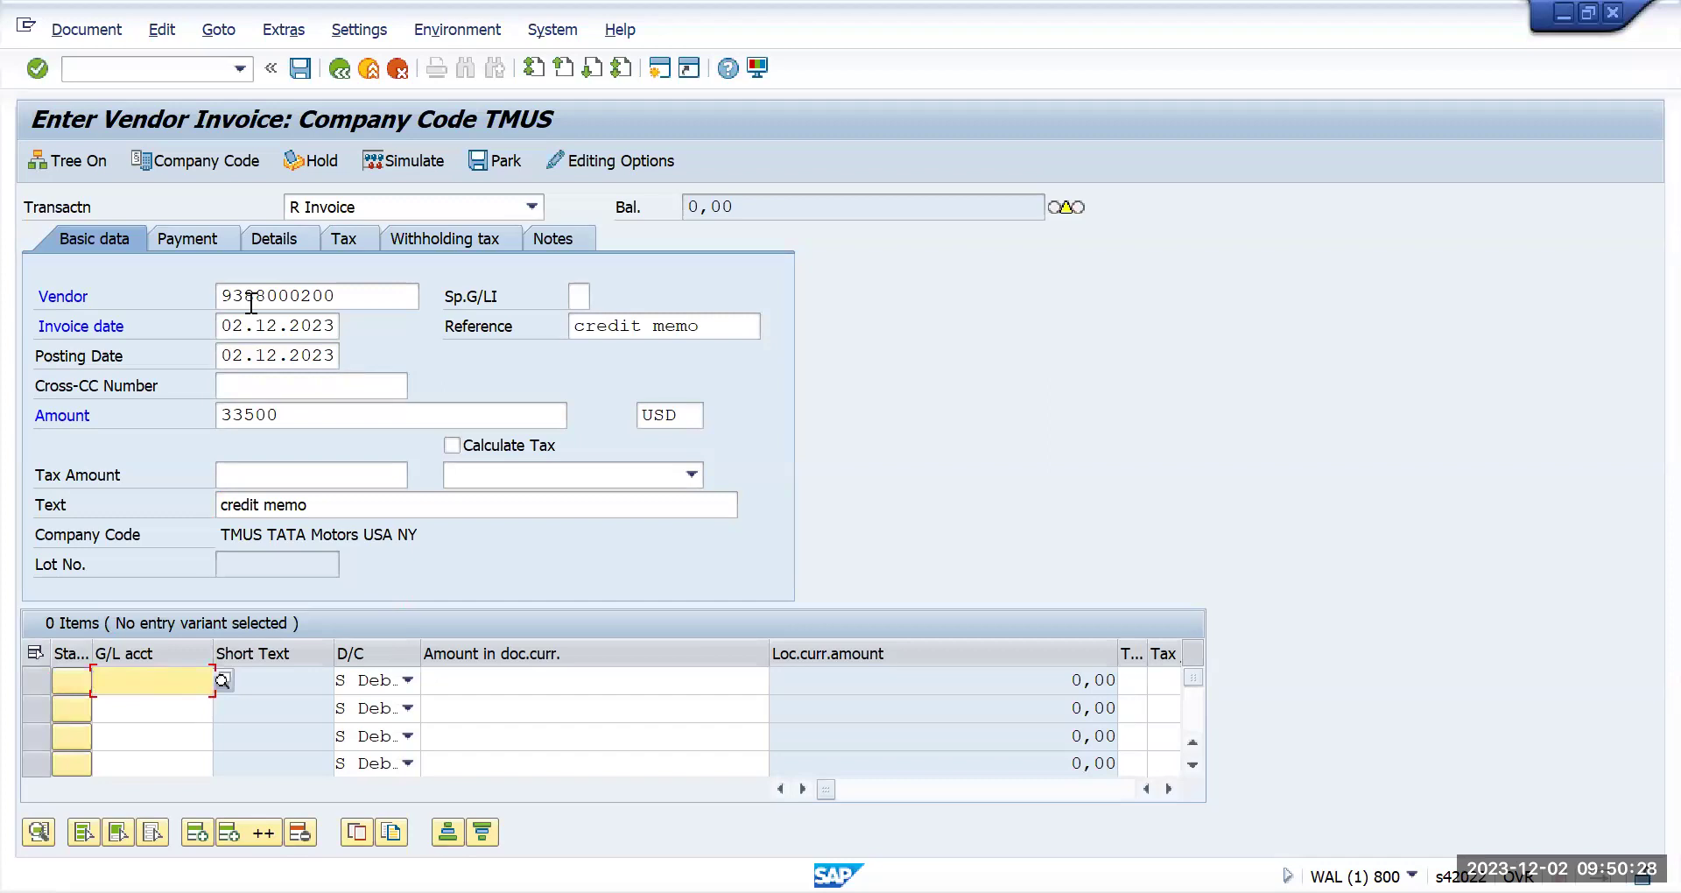
key("Down")
key("Down")
key("Return")
key("Tab")
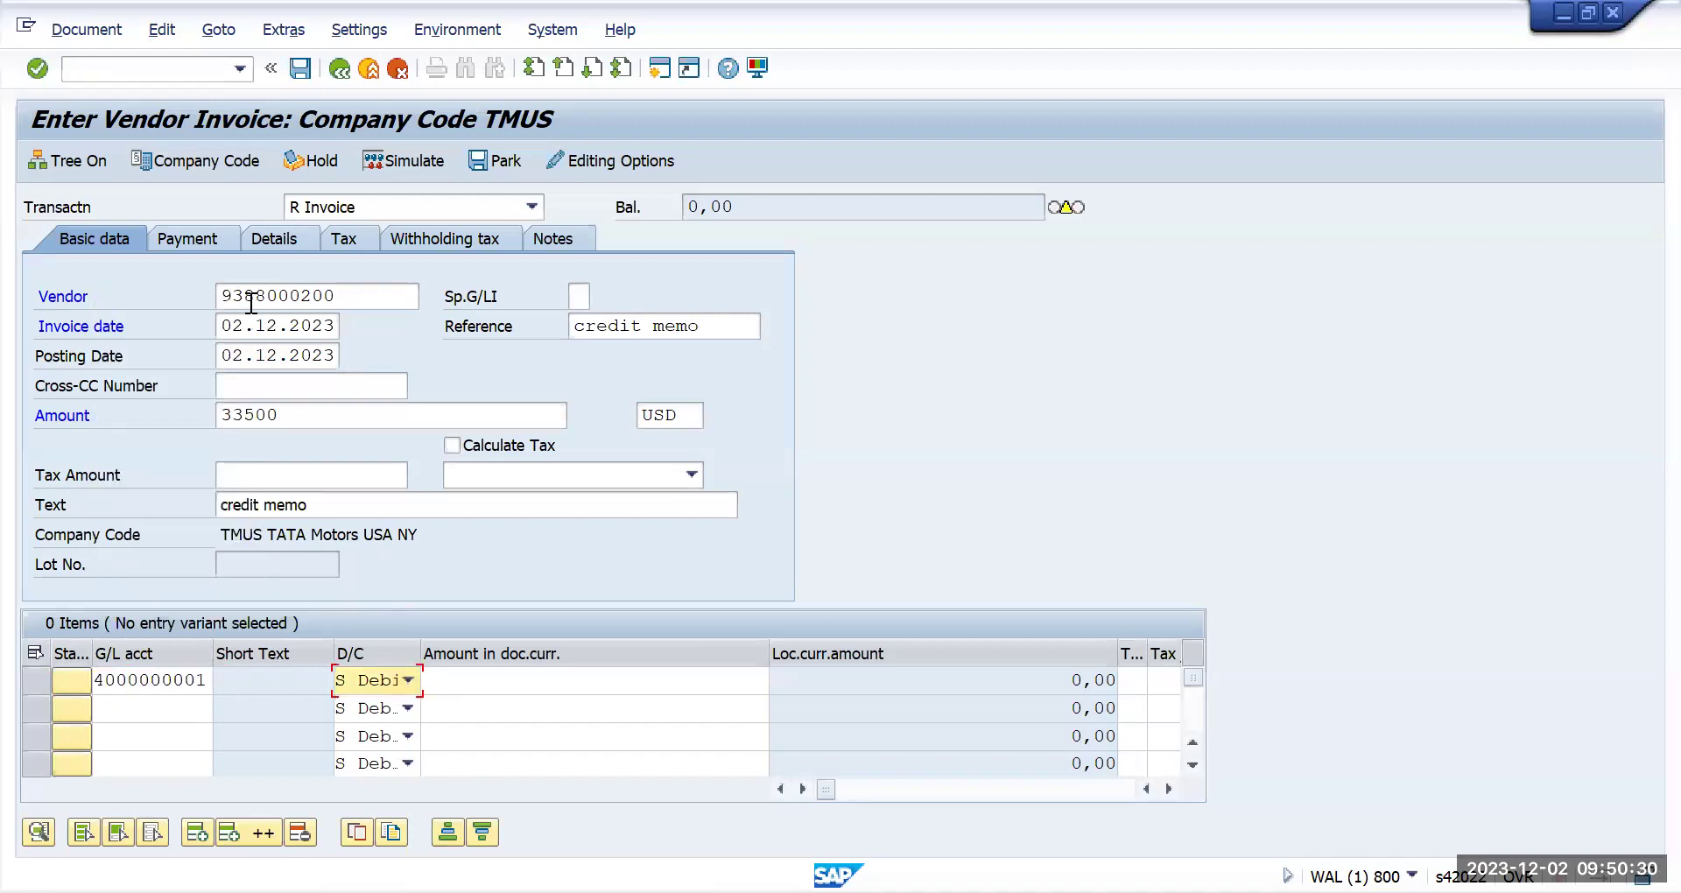
key("Tab")
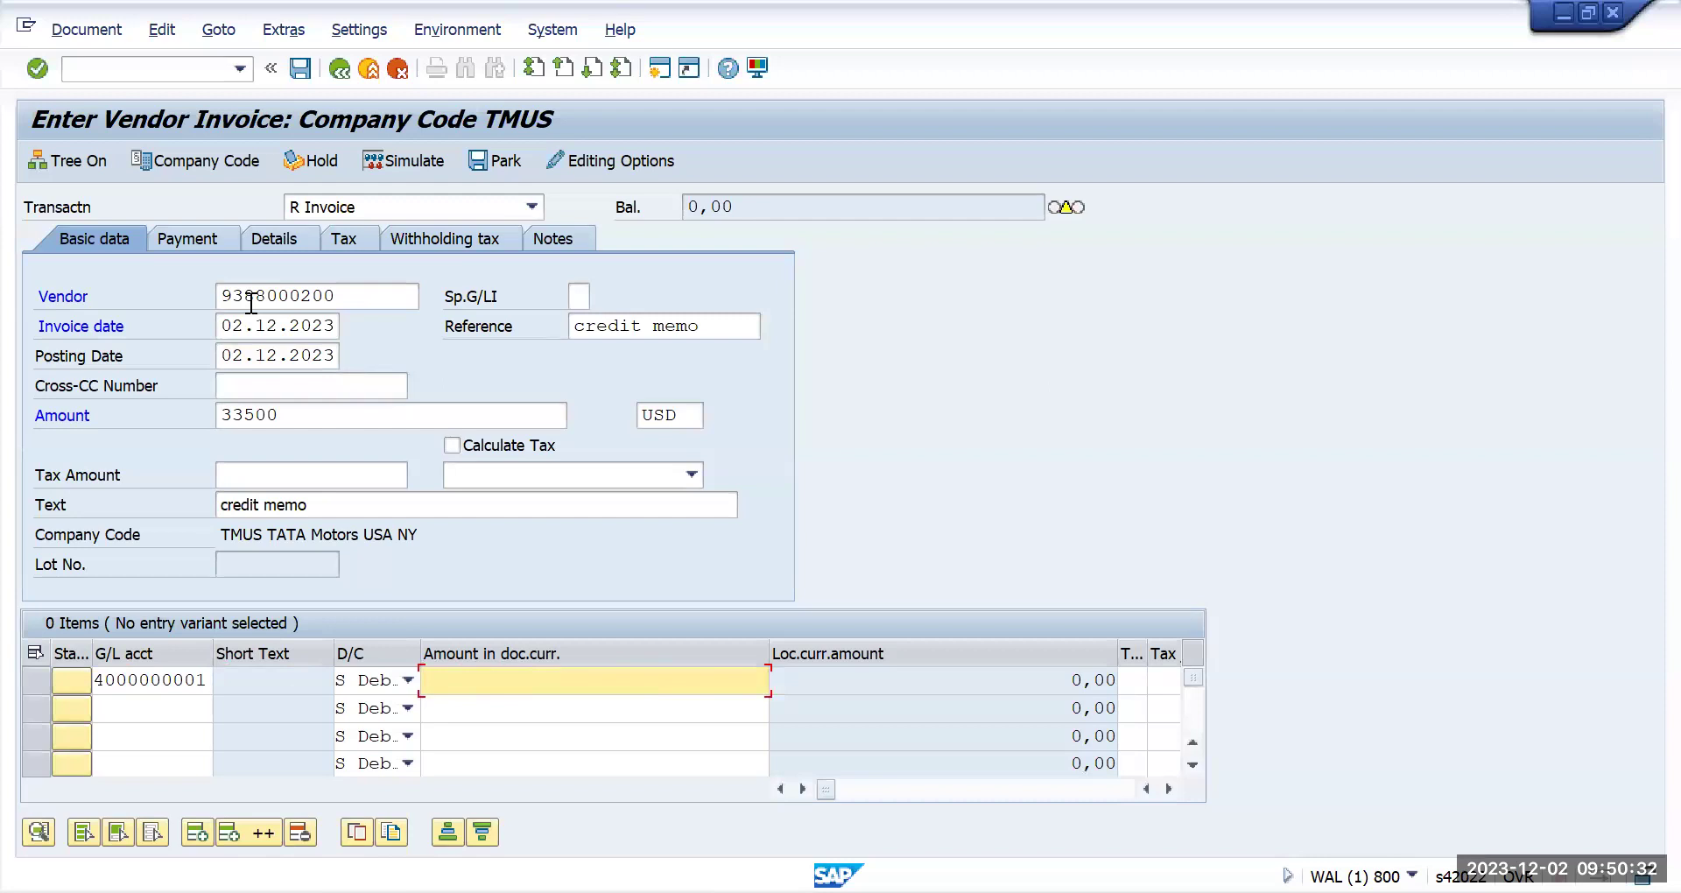
Step: Replace the invoice amount in the basic data with 100
left_click(330, 418)
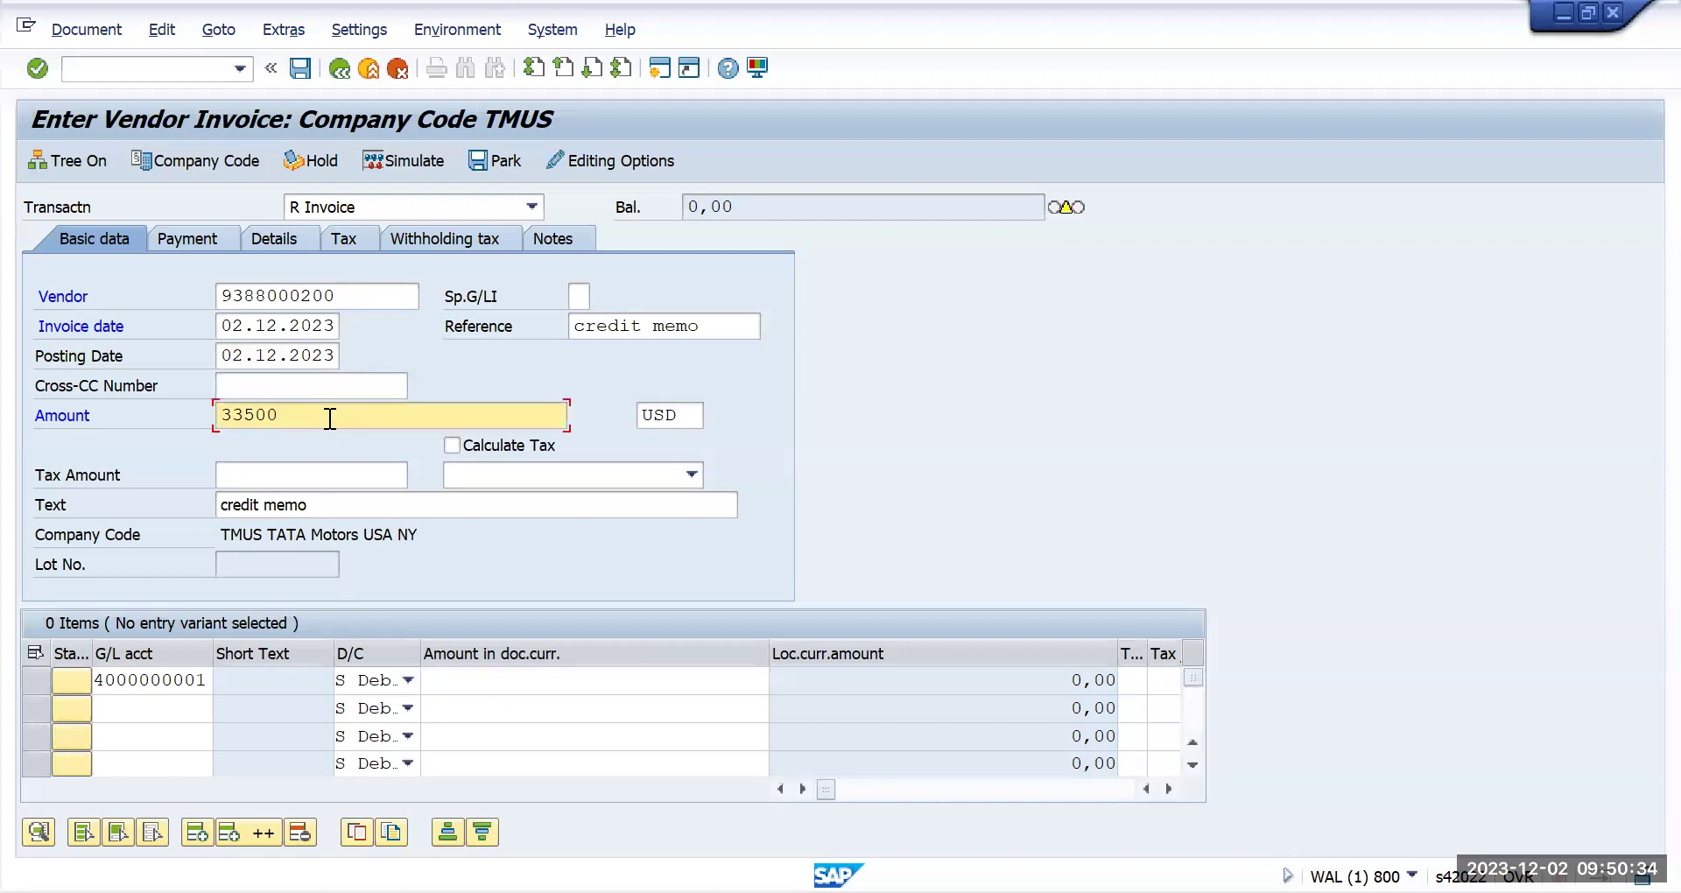
key("BackSpace")
key("BackSpace")
key("BackSpace")
key("BackSpace")
key("BackSpace")
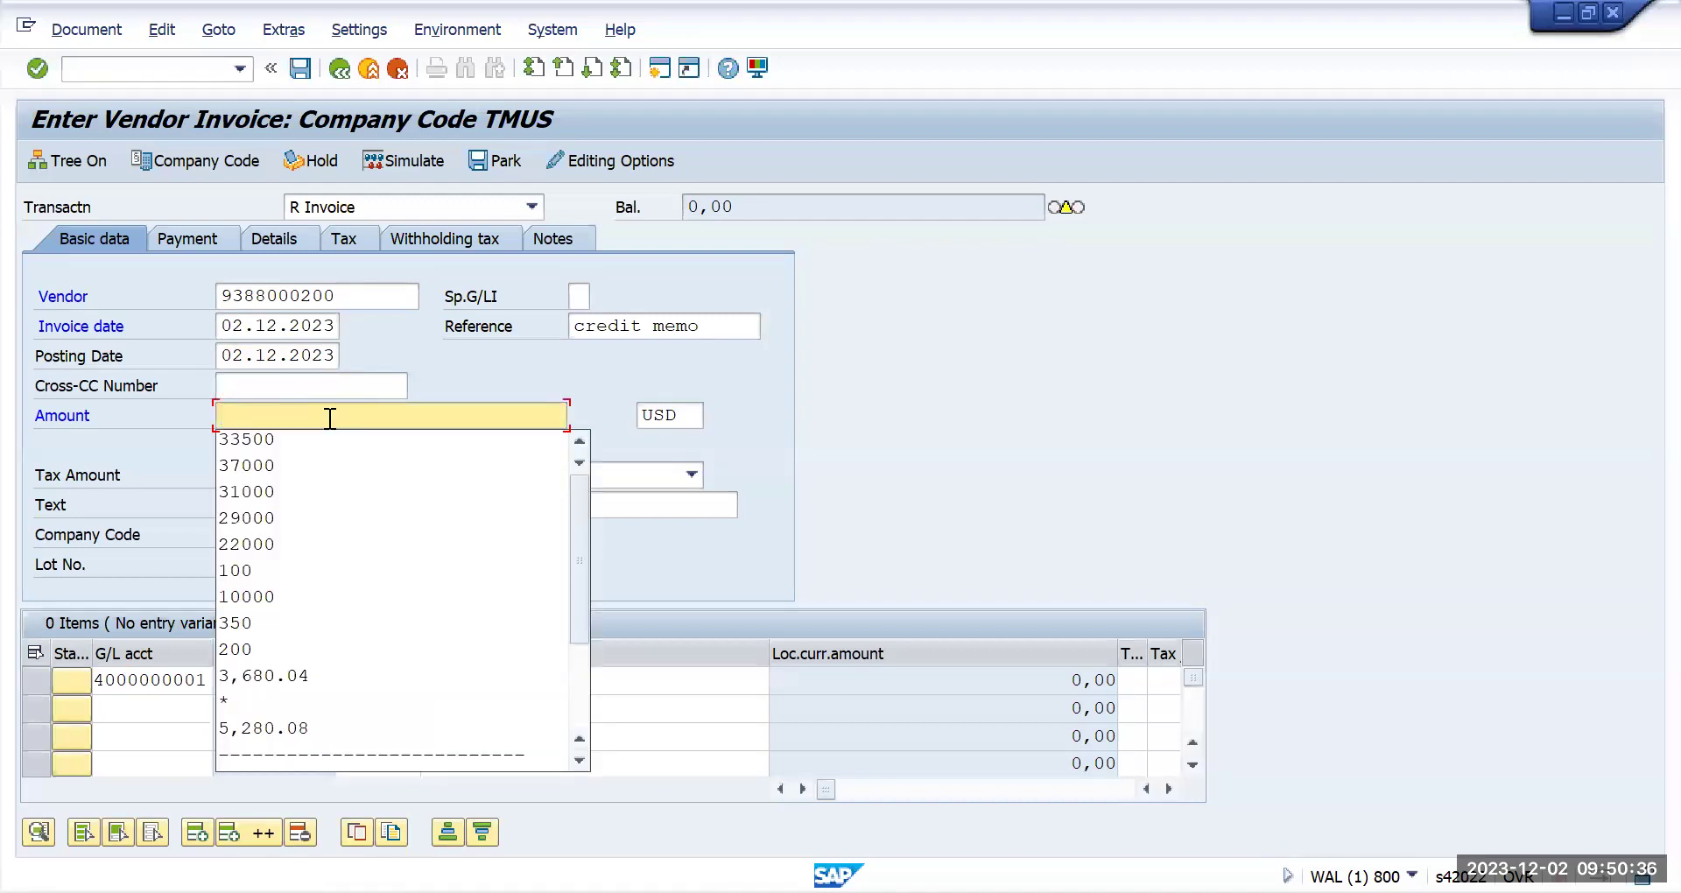
type("1000")
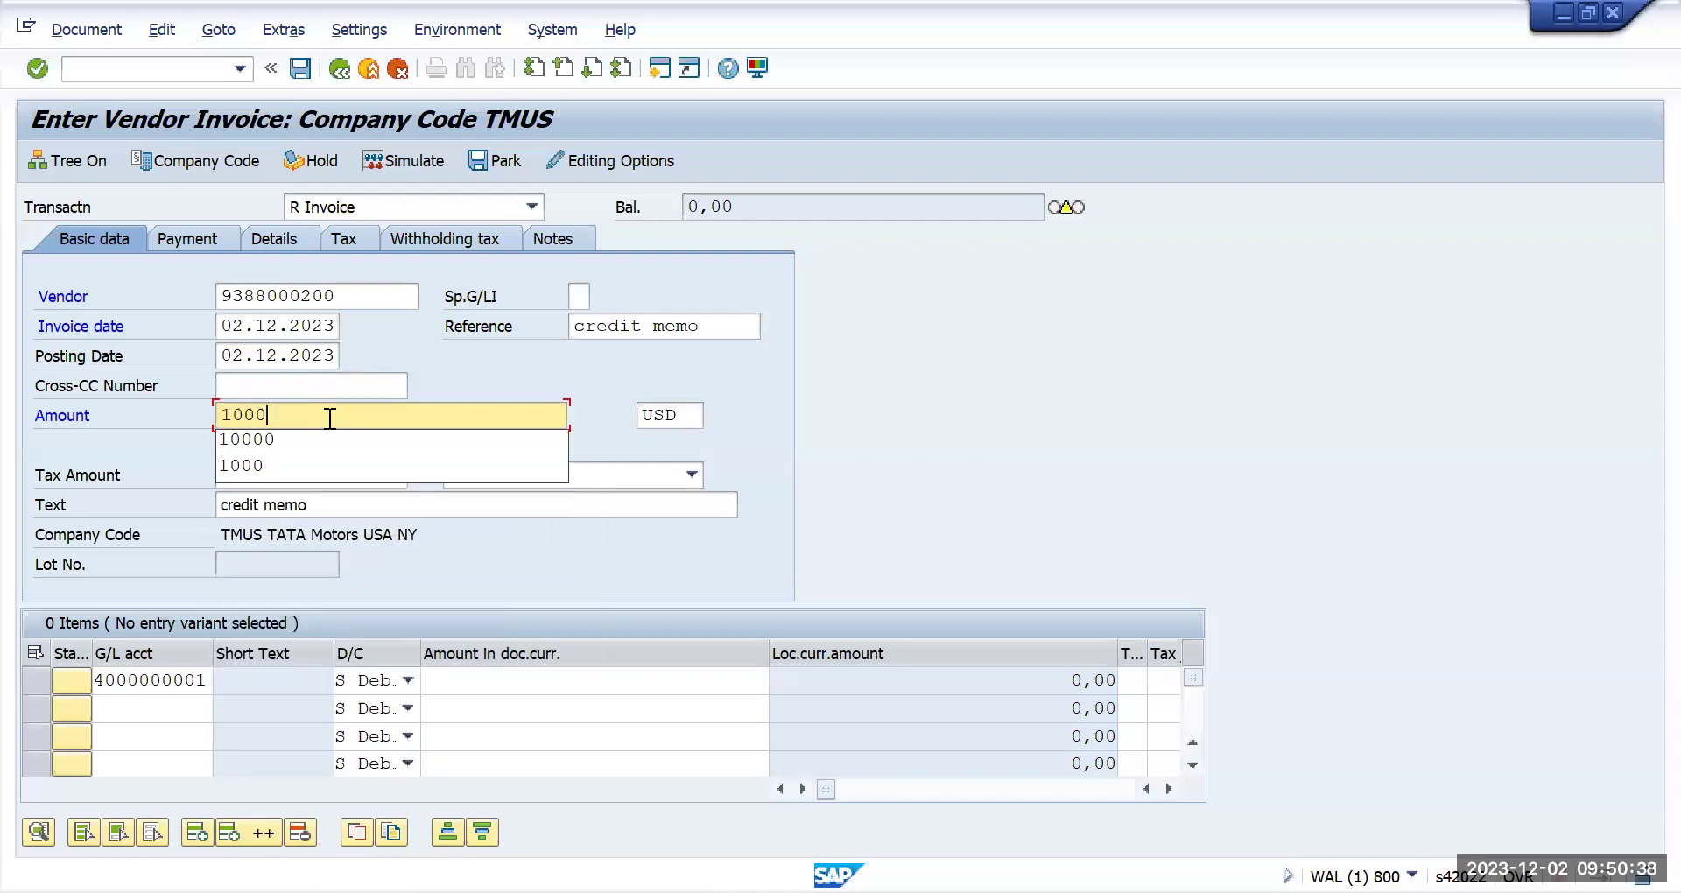
key("BackSpace")
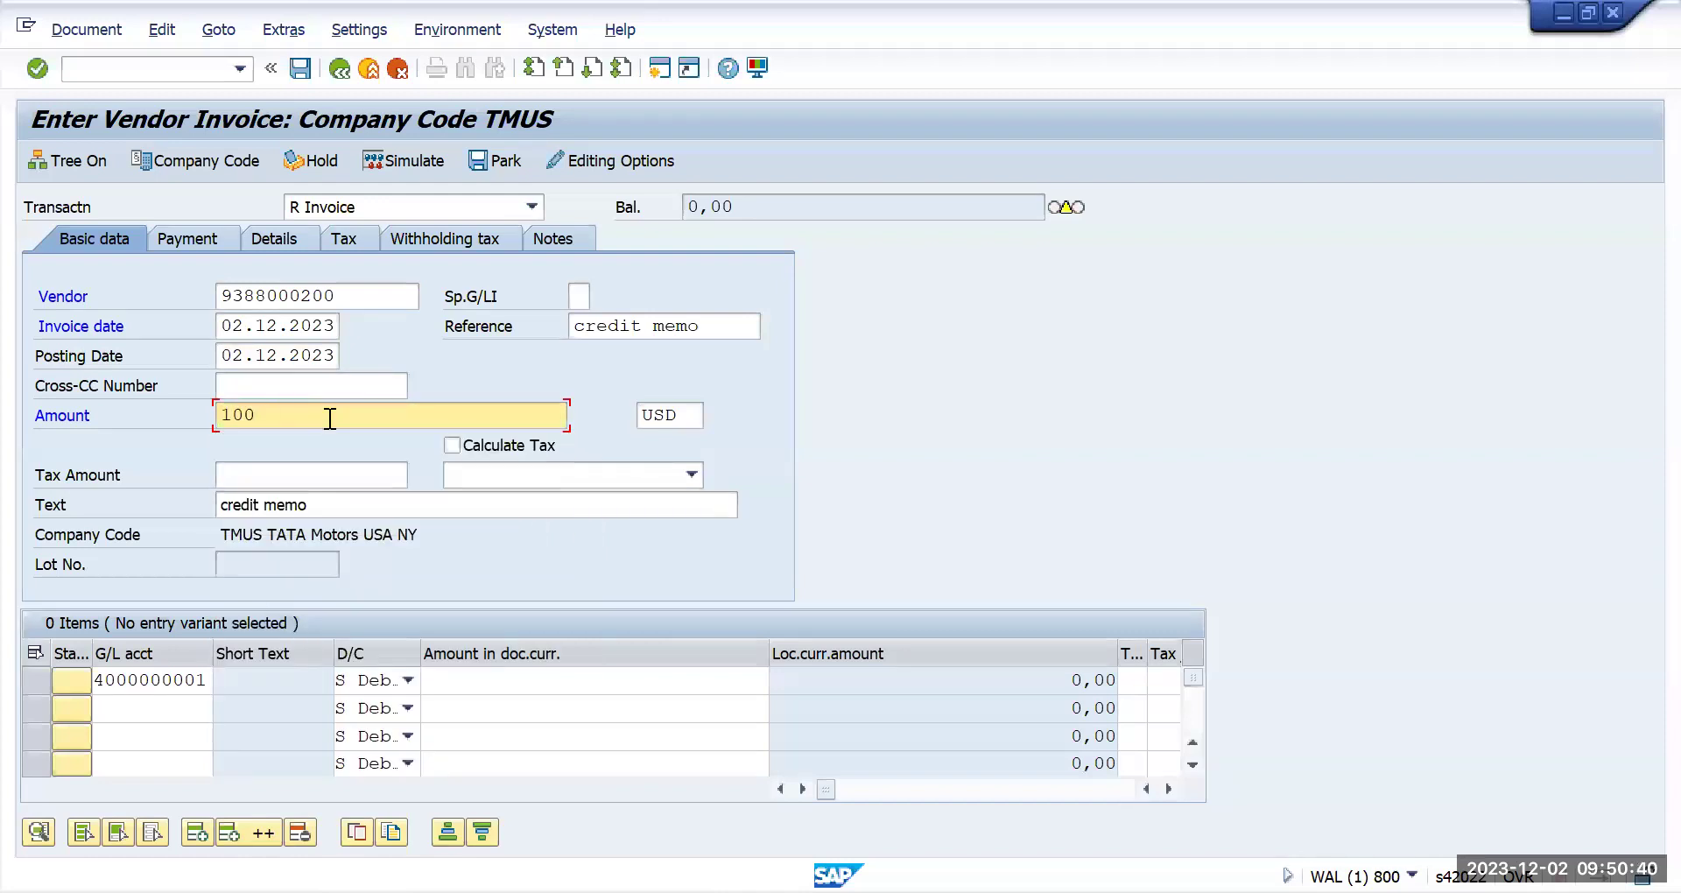
key("Tab")
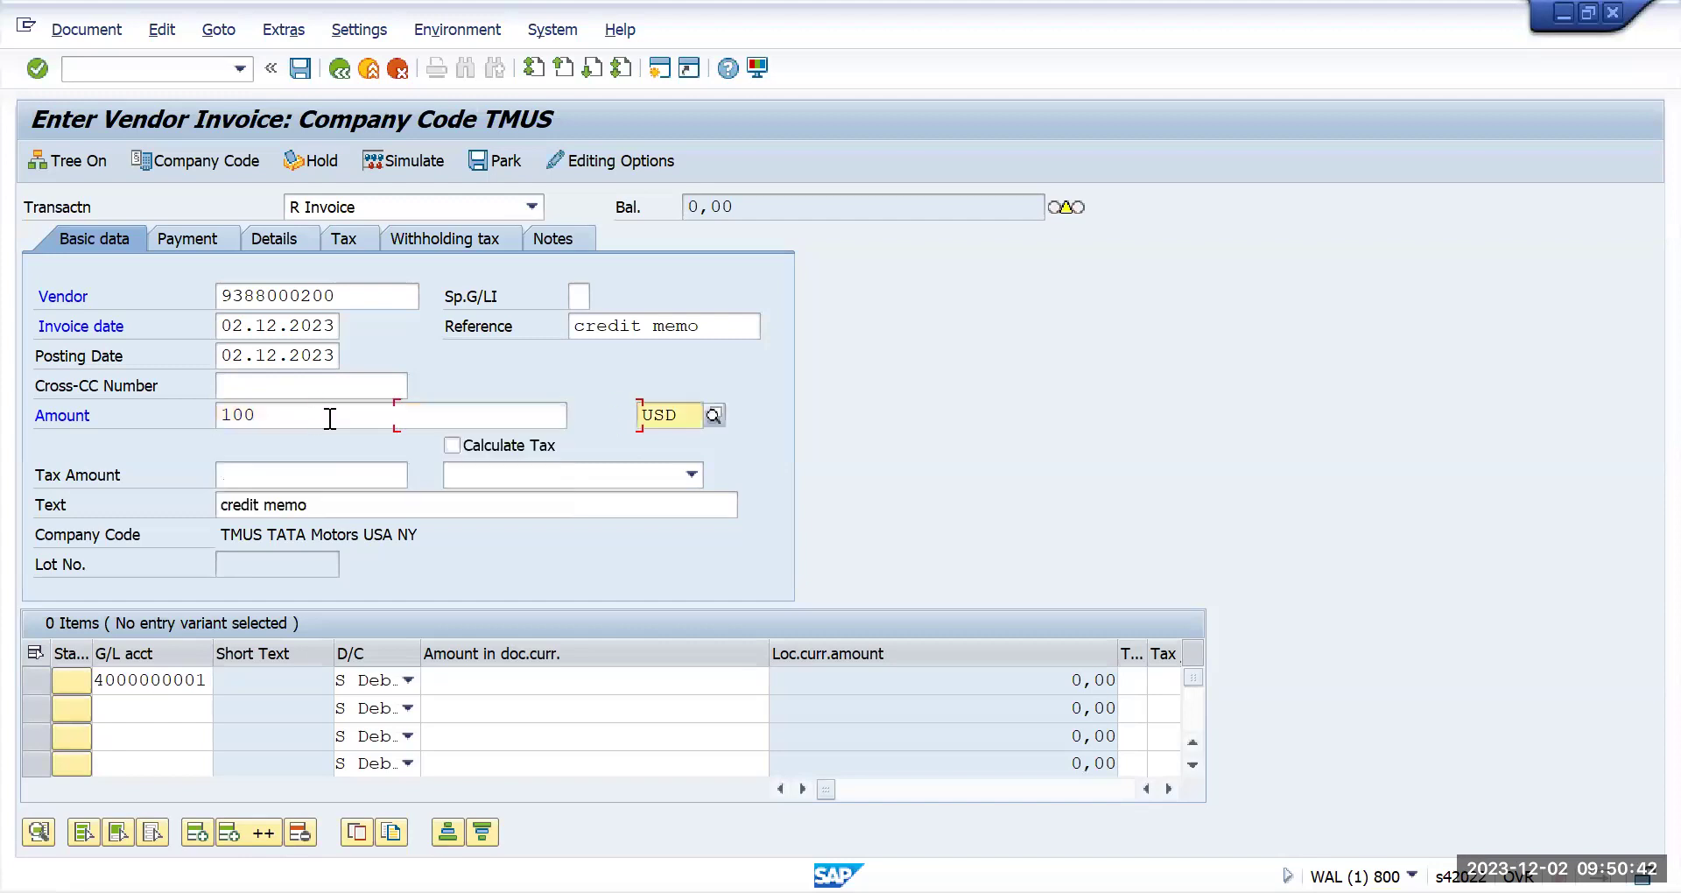
Step: Set the document currency amount of the first invoice line item to 100
key("Tab")
key("Tab")
key("Tab")
key("Tab")
key("Tab")
key("Tab")
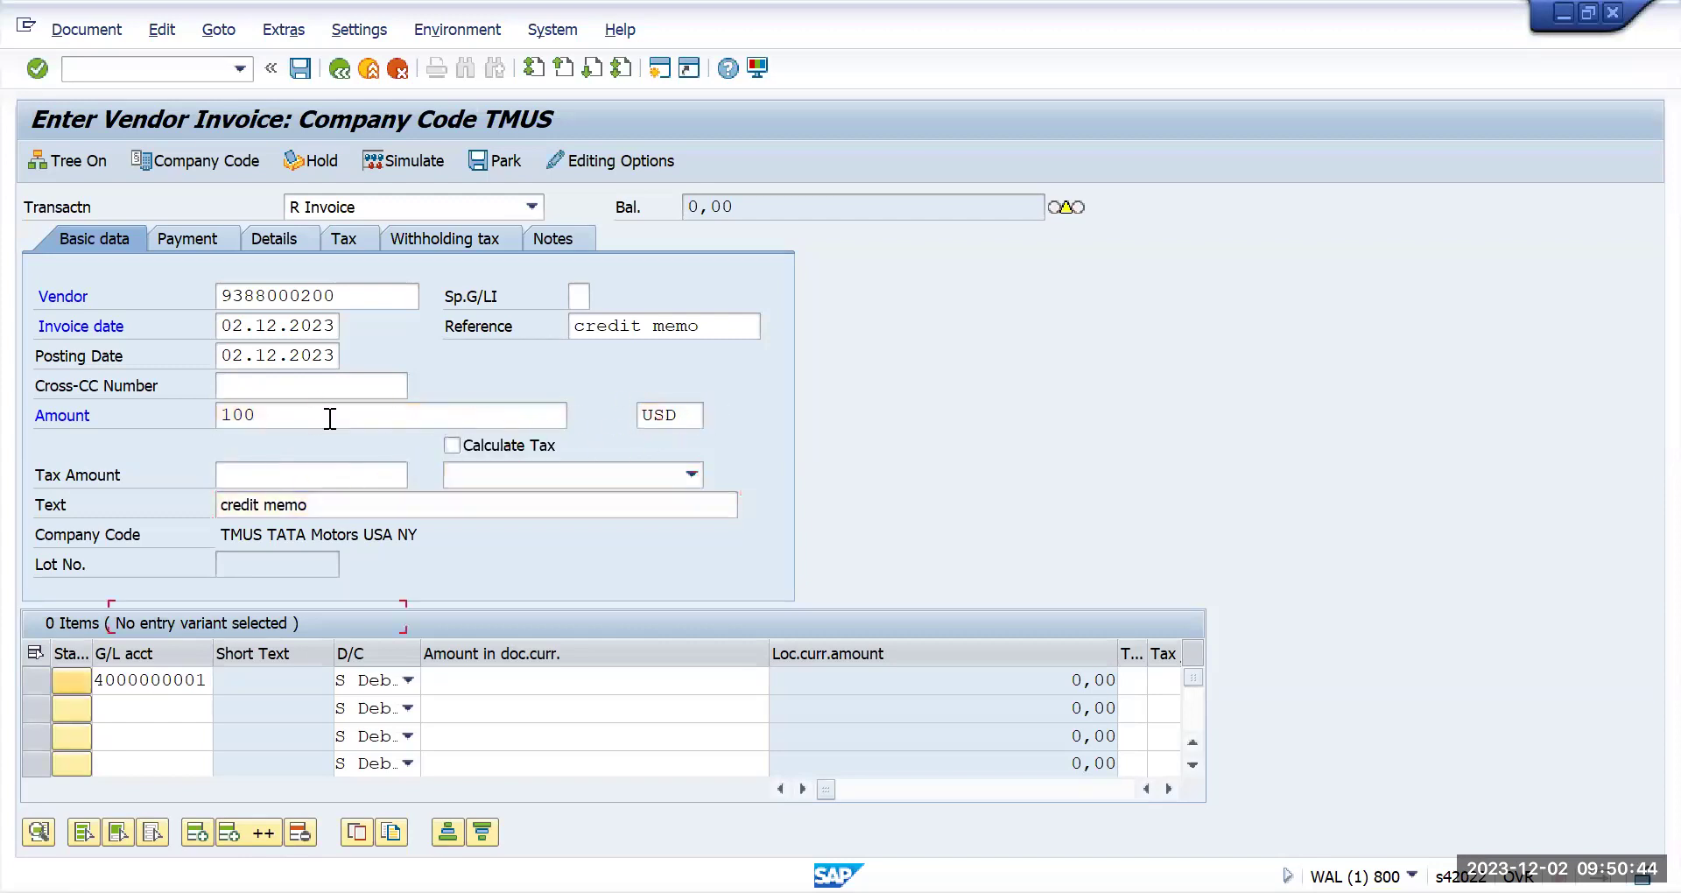
key("Down")
key("Down")
key("Down")
key("Down")
key("Down")
key("Down")
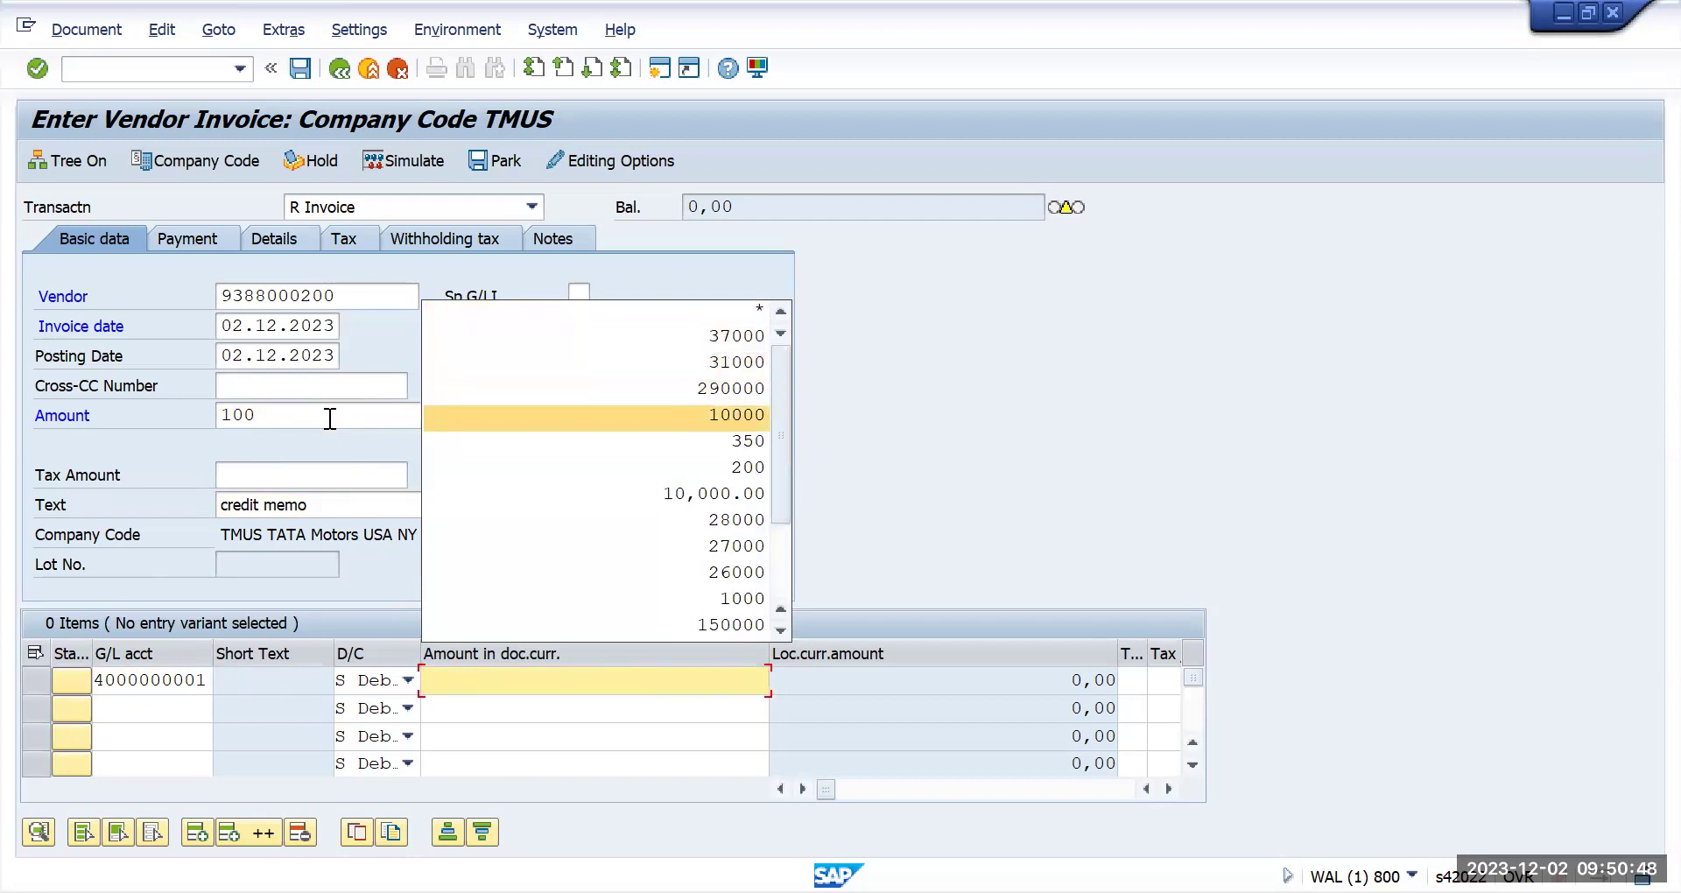
type("100")
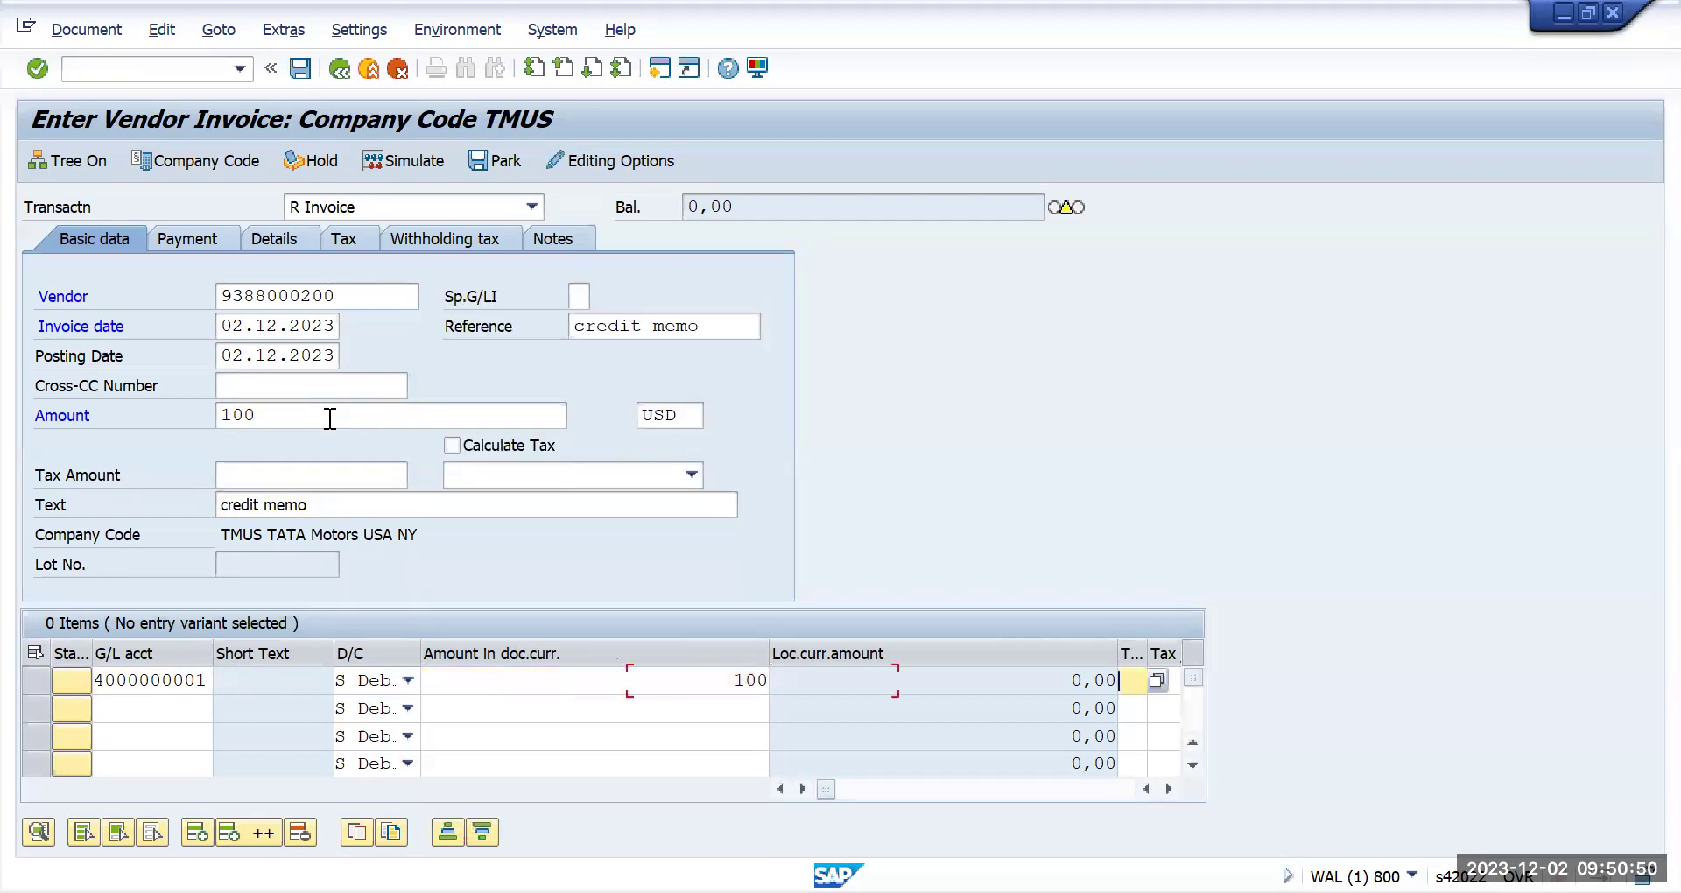
Step: Assign cost center USRENT to the first line item and post the vendor invoice
key("Tab")
key("Tab")
key("Tab")
key("Tab")
key("Tab")
key("Tab")
key("Tab")
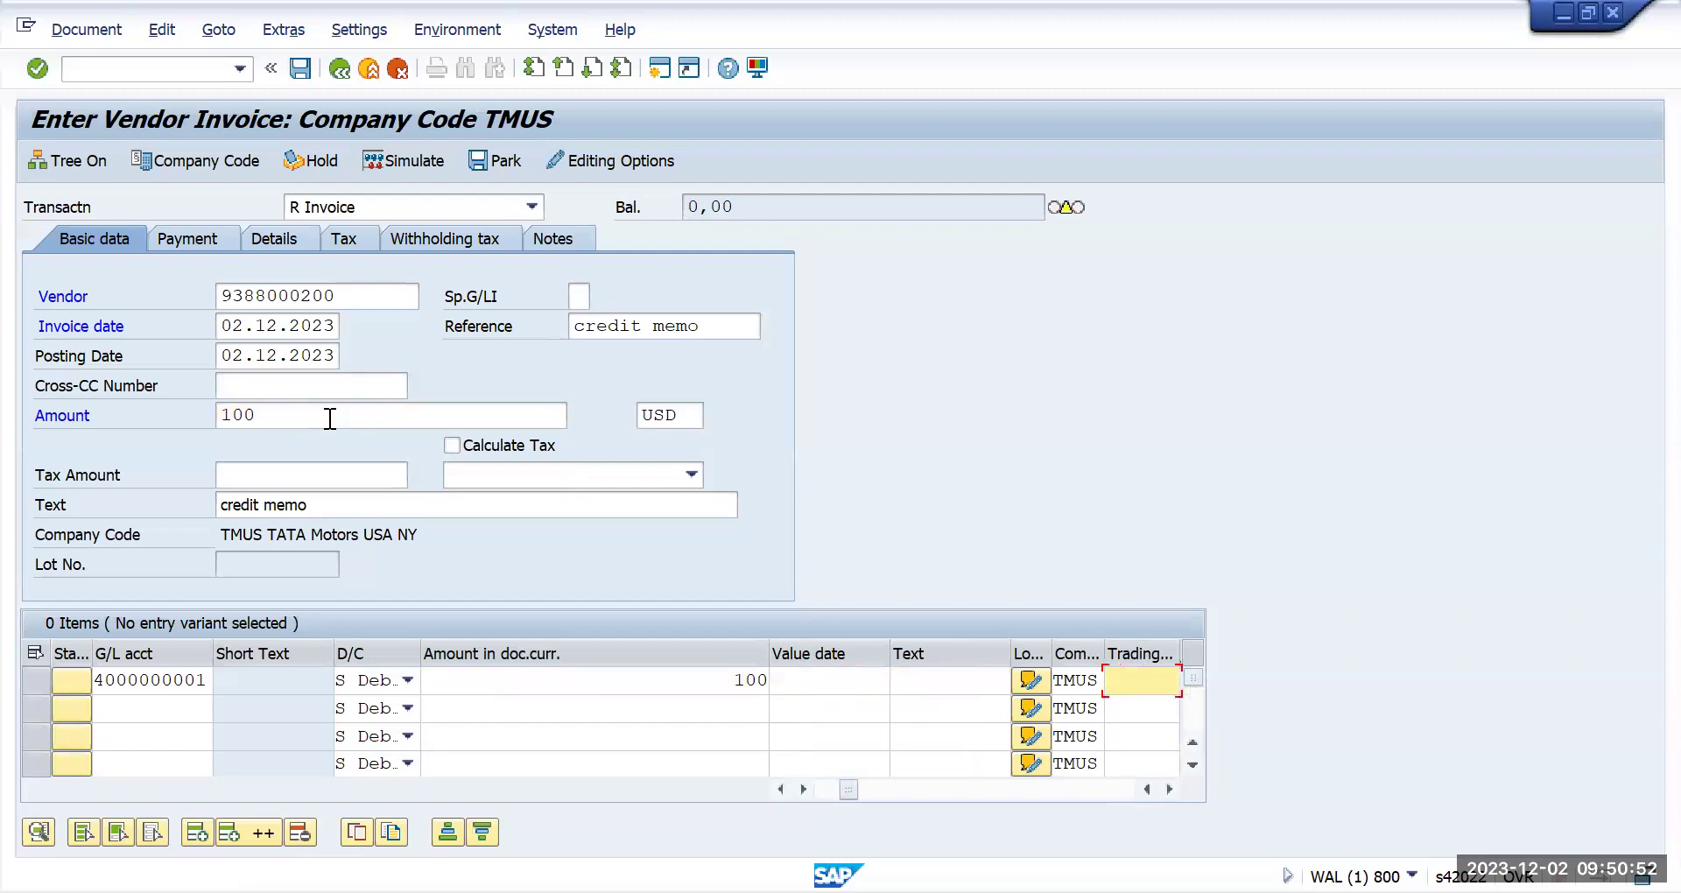
key("Tab")
key("shift+Tab")
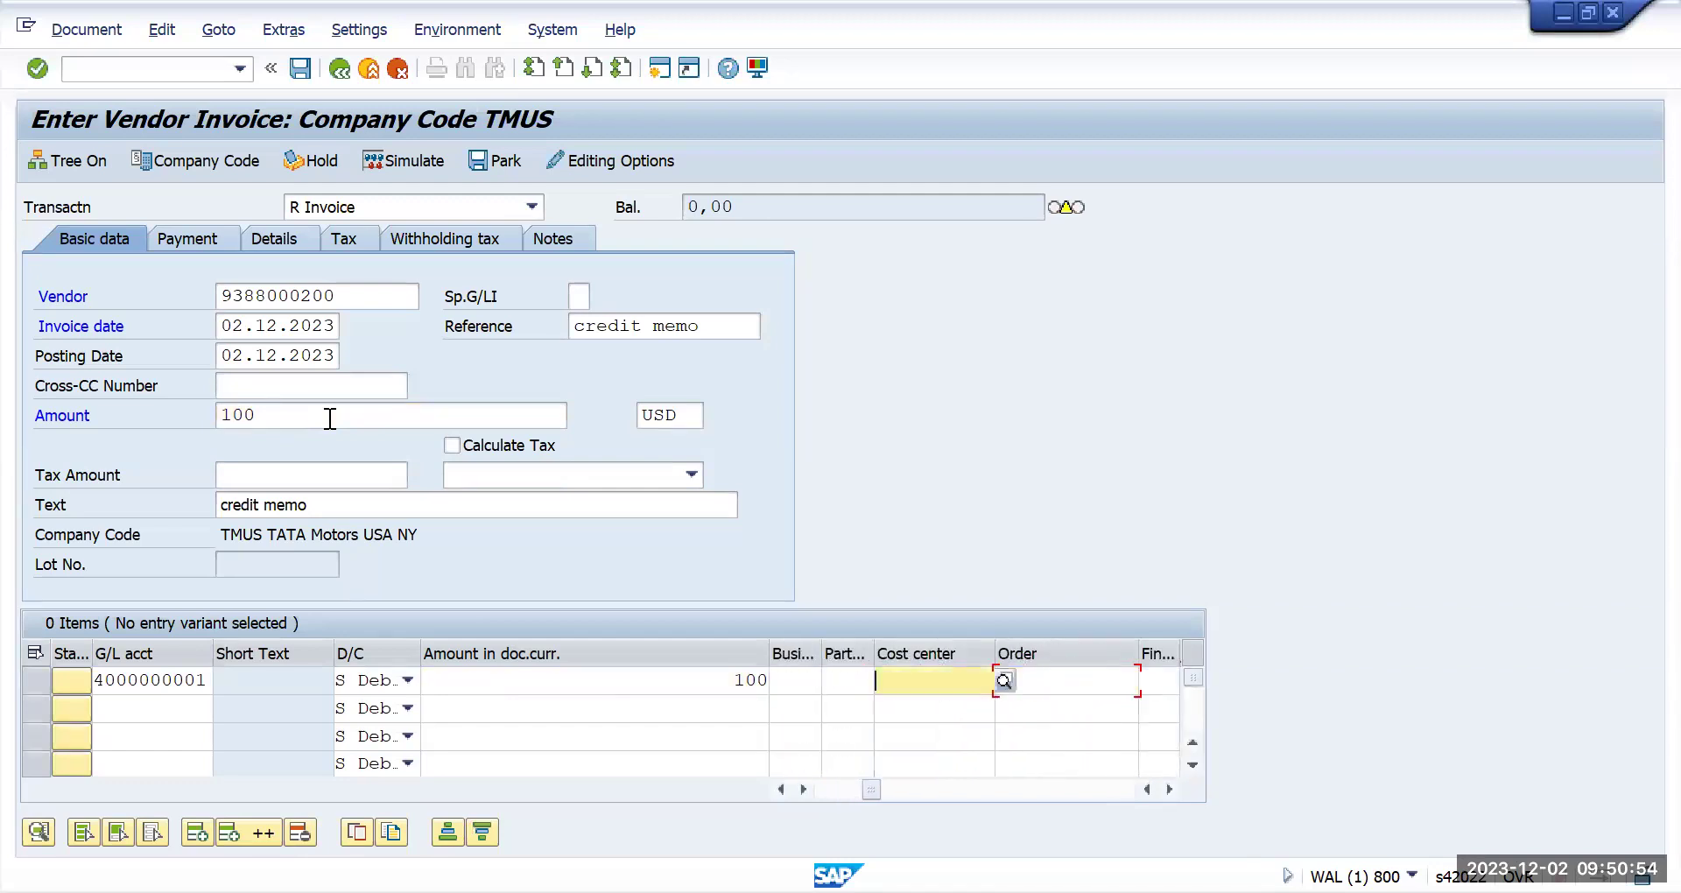
key("Down")
key("Tab")
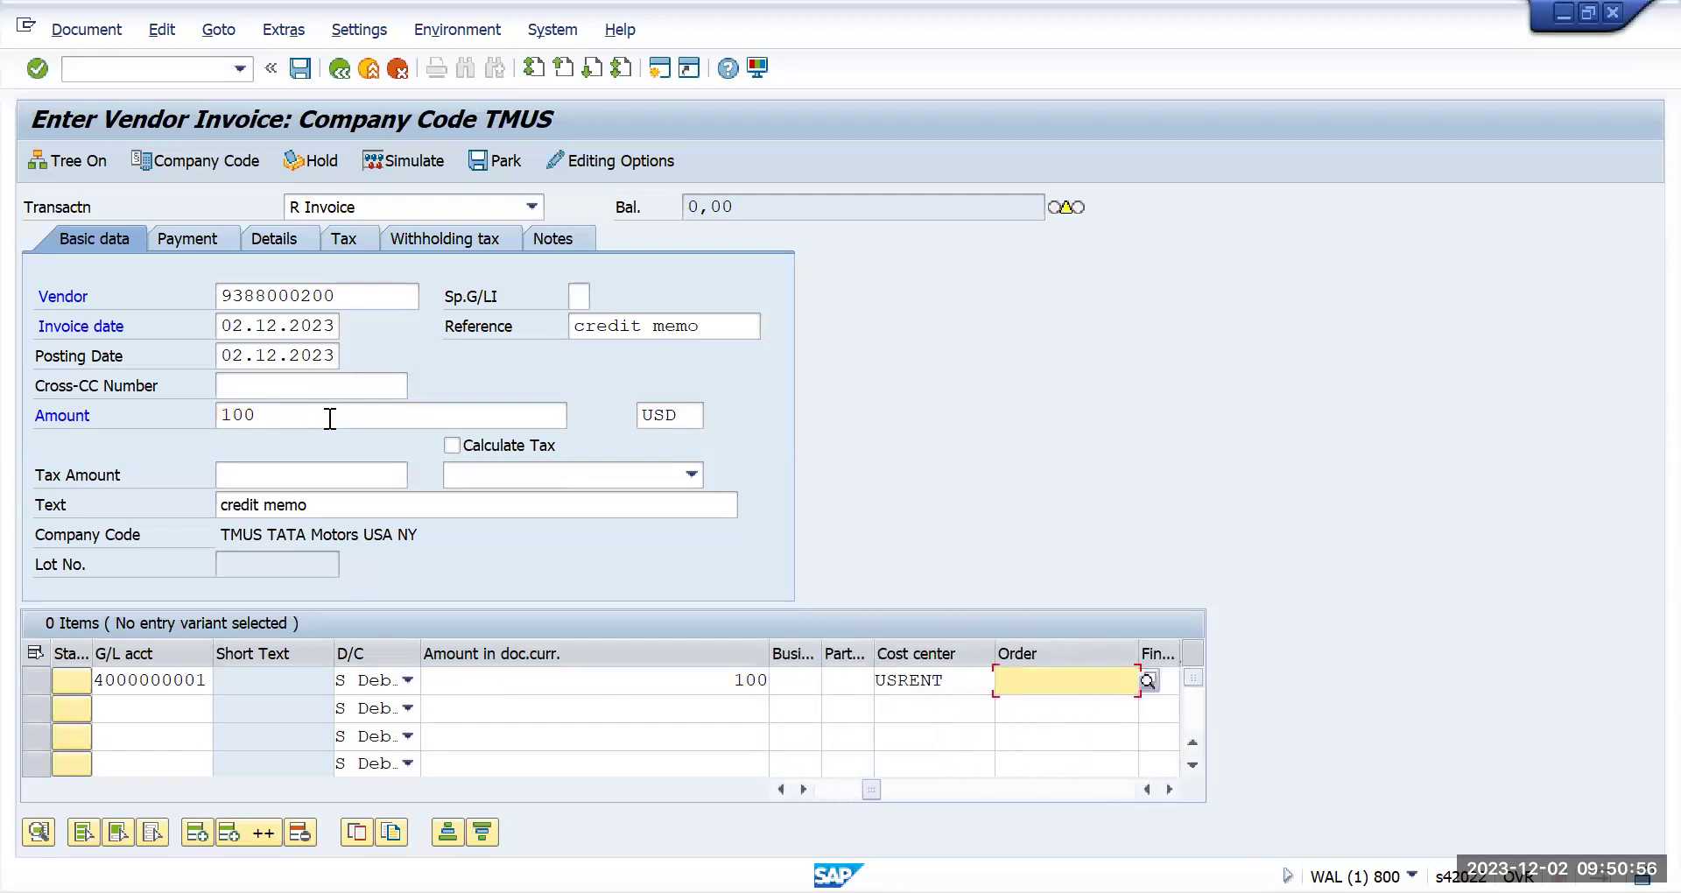
left_click(306, 70)
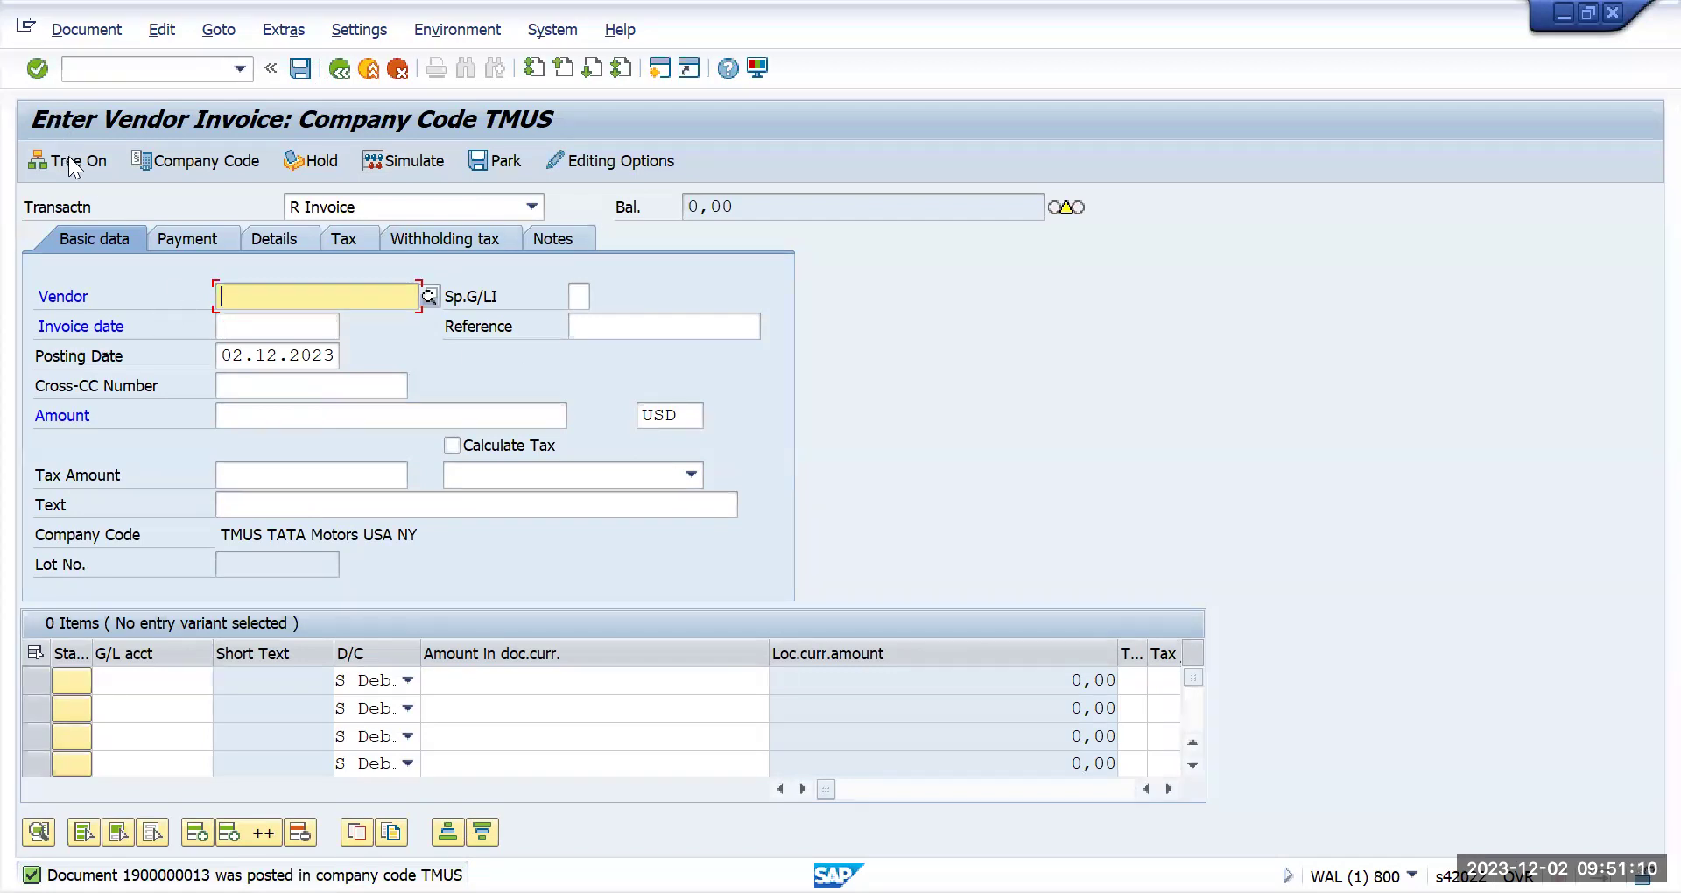
Step: Display the posted invoice document with its amounts in group currency
left_click(85, 30)
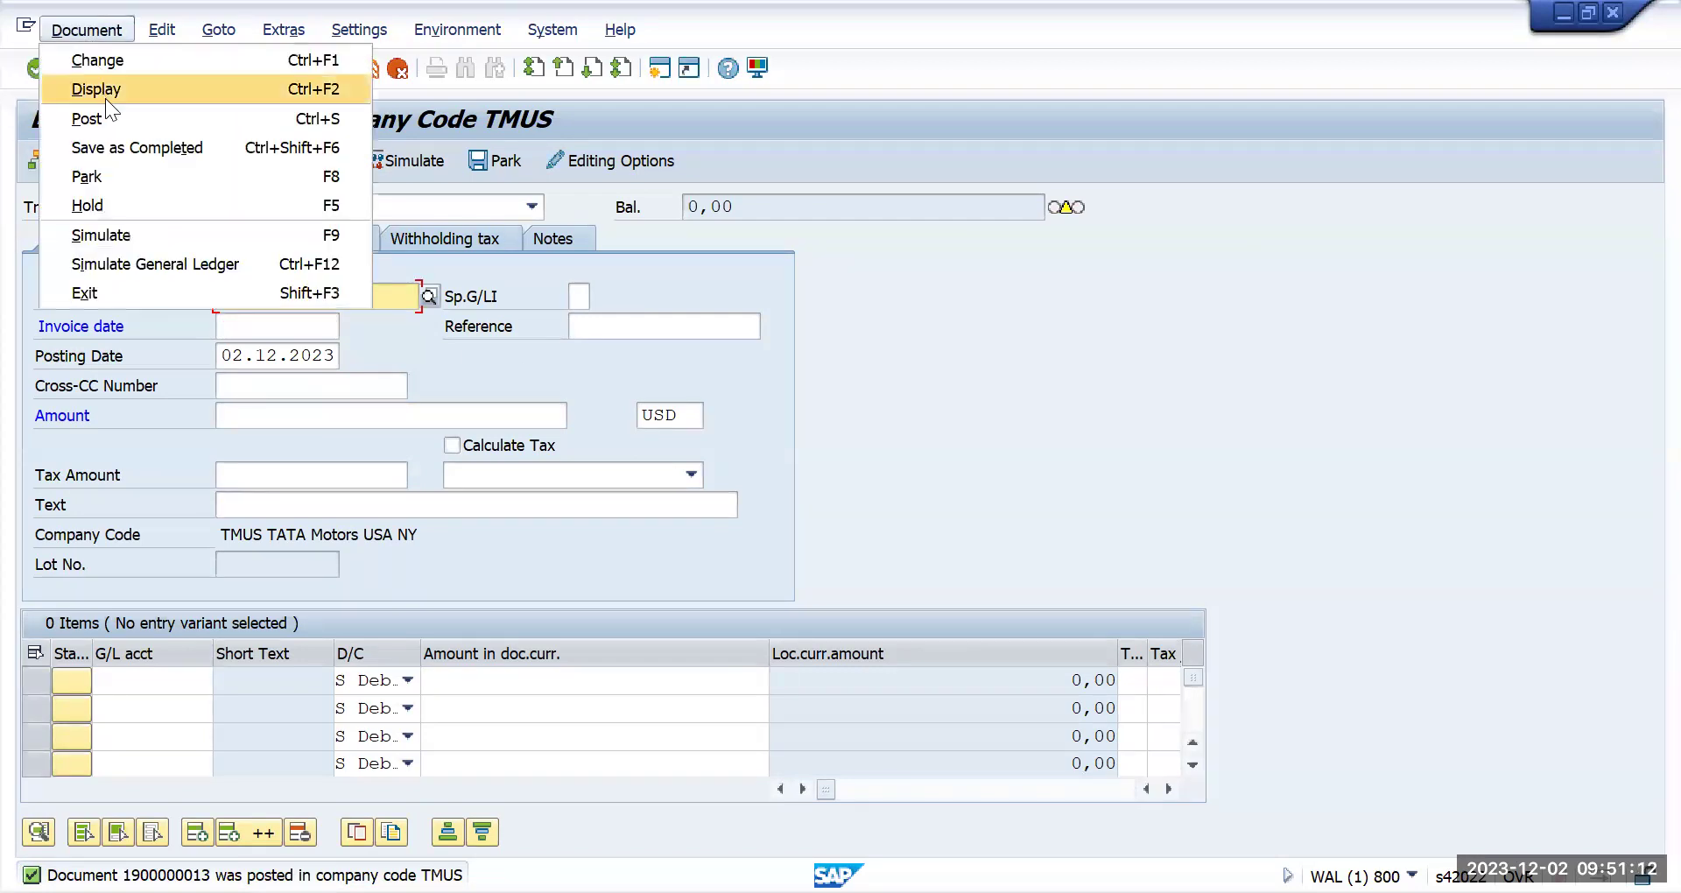
left_click(109, 96)
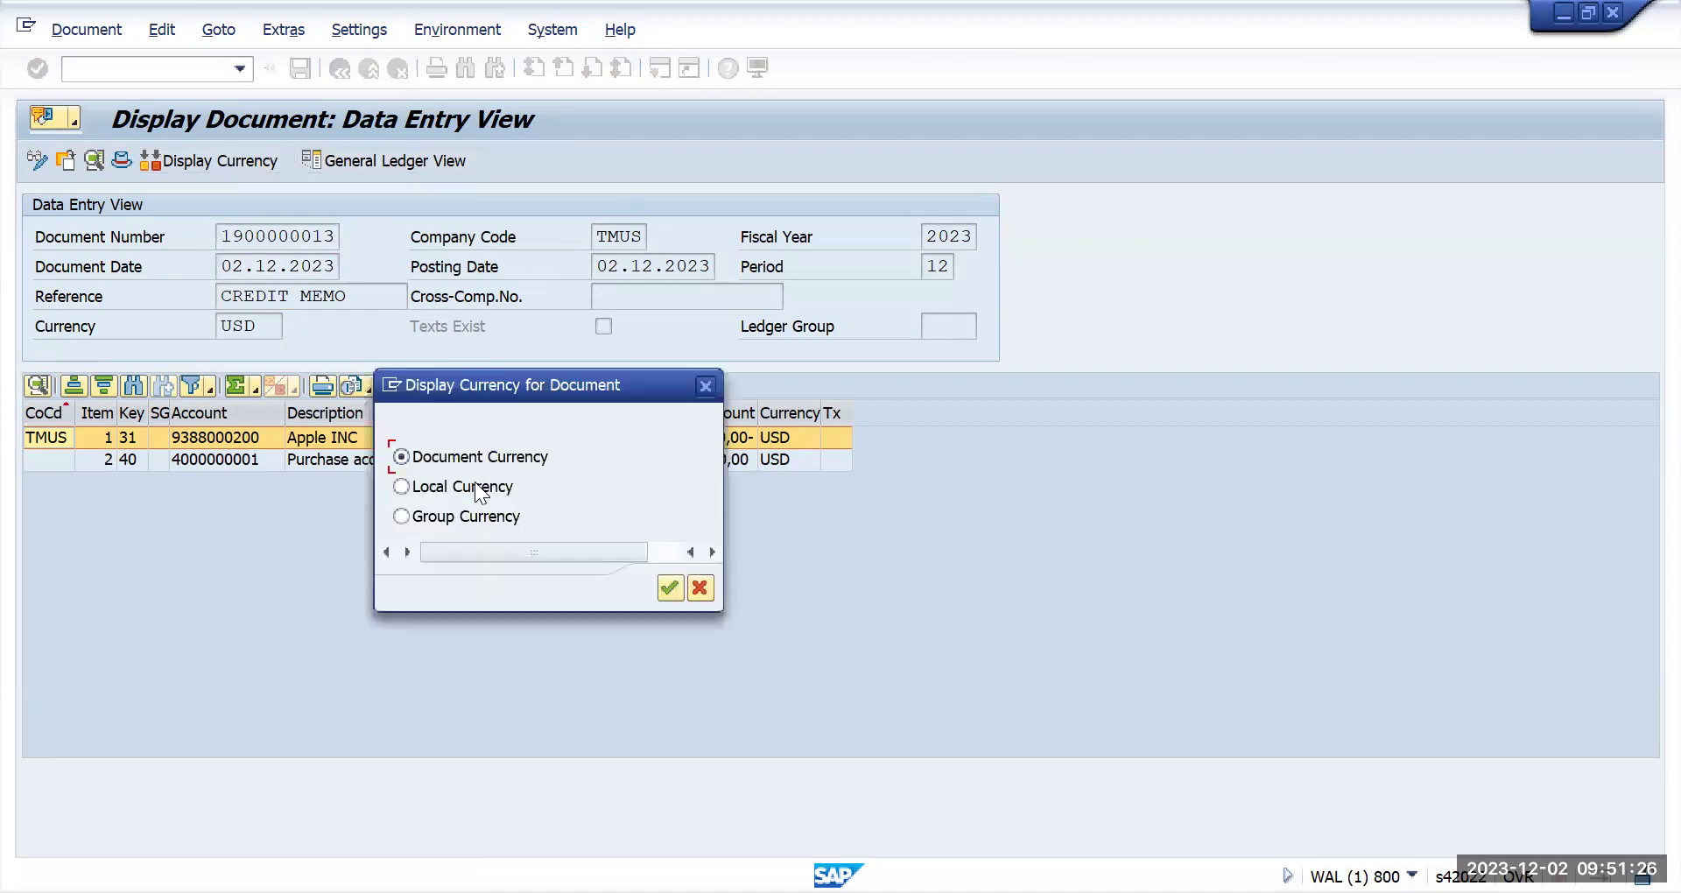
left_click(474, 517)
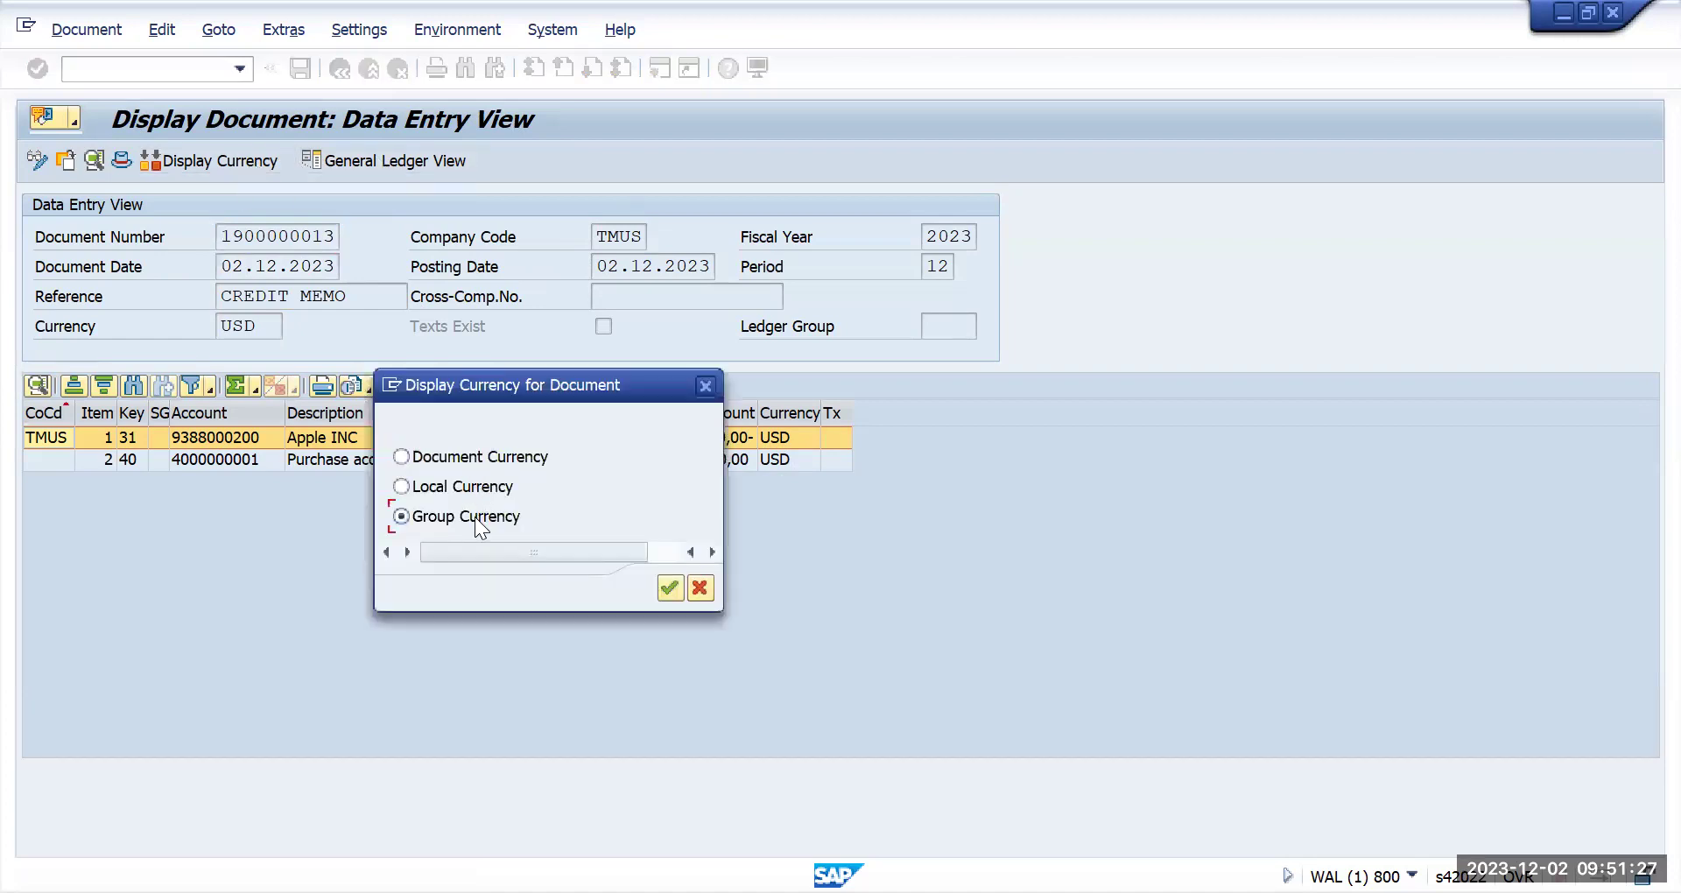
left_click(669, 588)
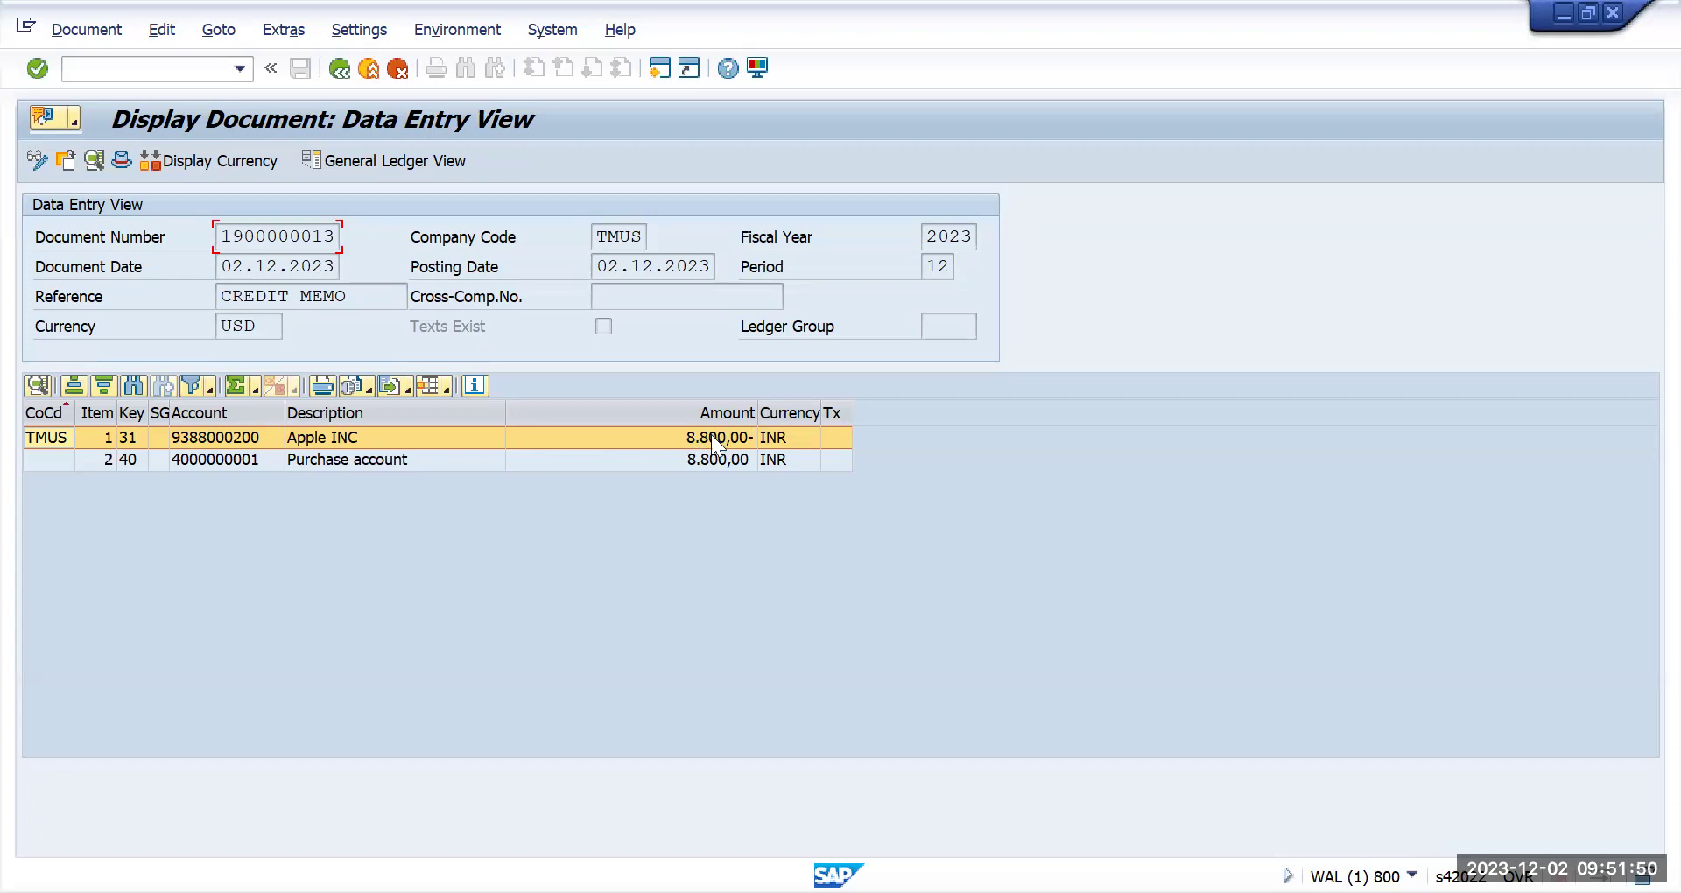
left_click(217, 159)
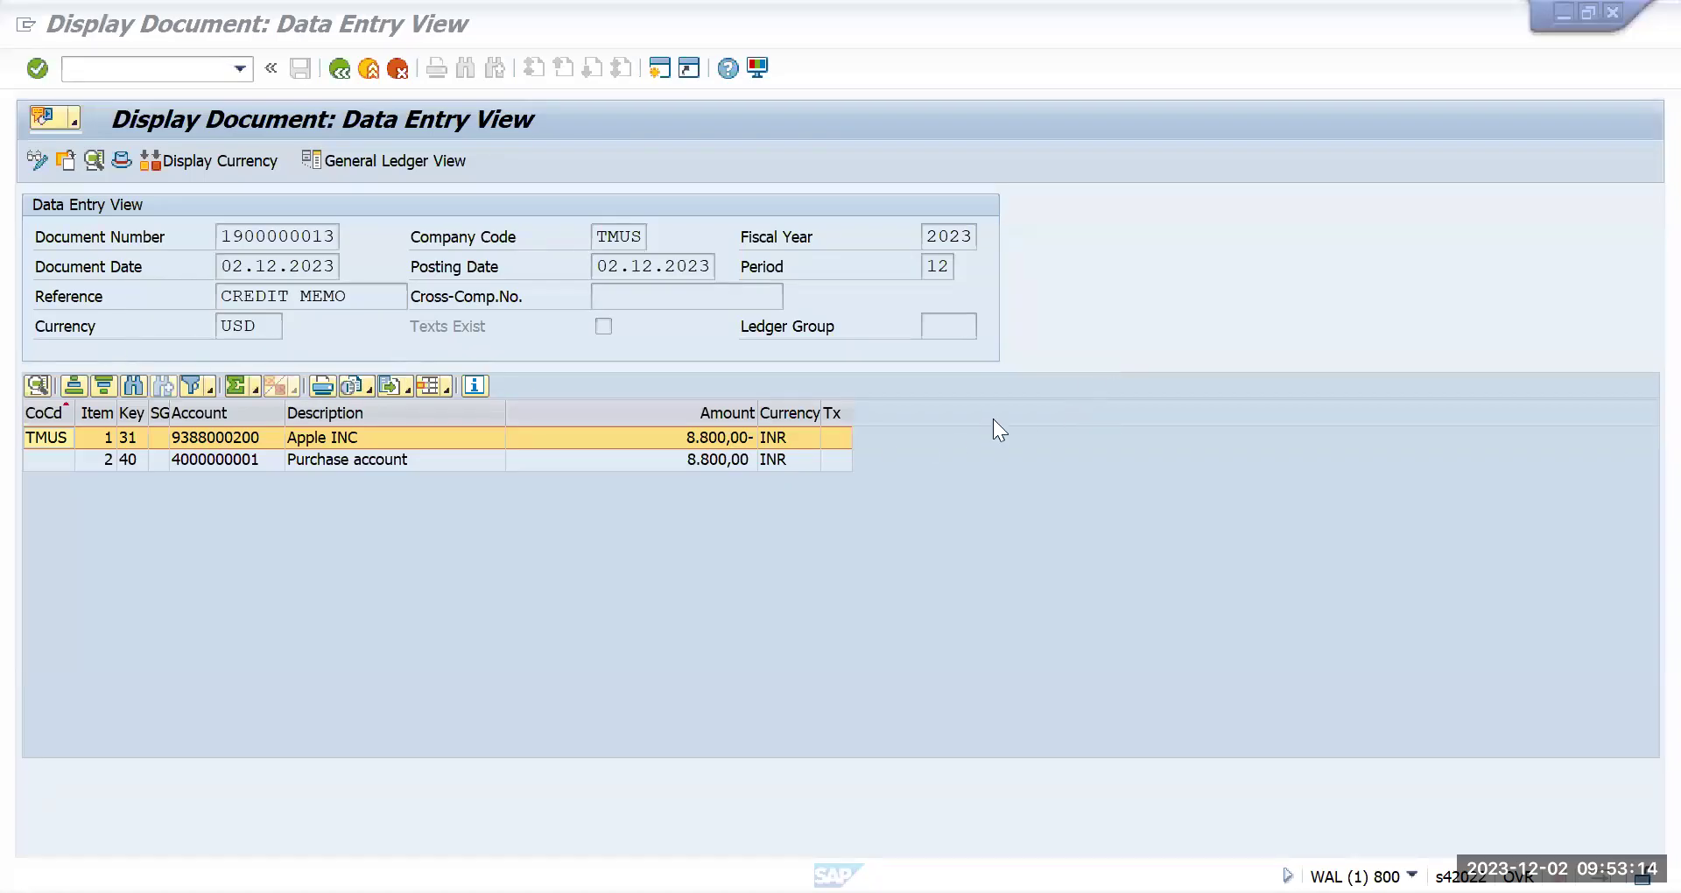
Step: Open the currency exchange rates maintenance table with transaction OB08
left_click(166, 74)
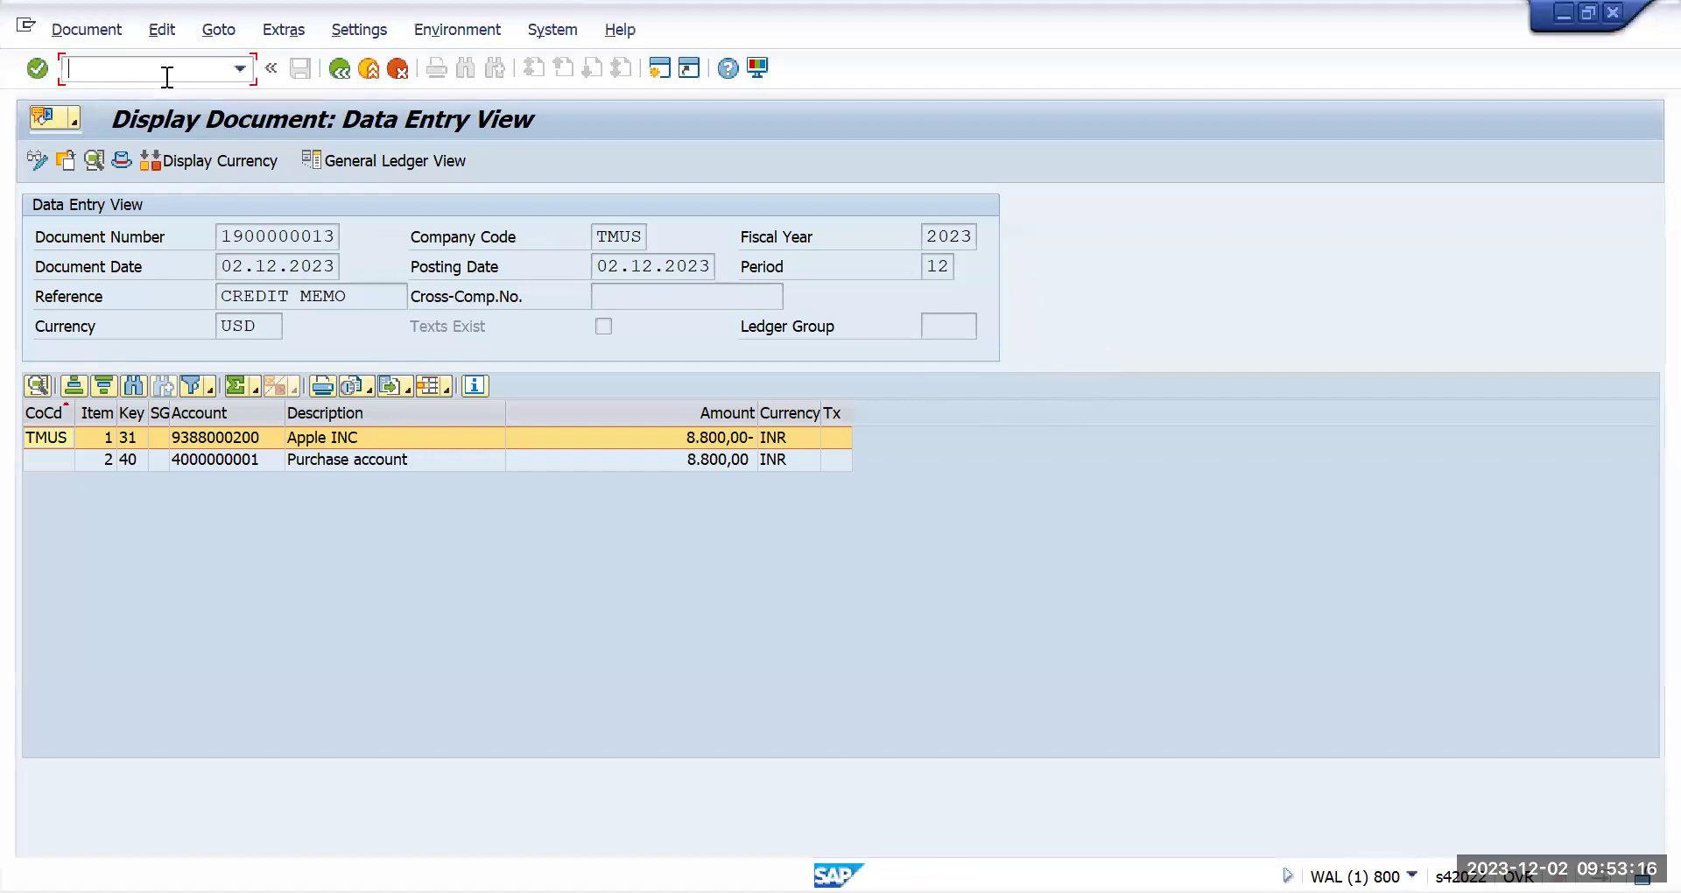
type("/nob0")
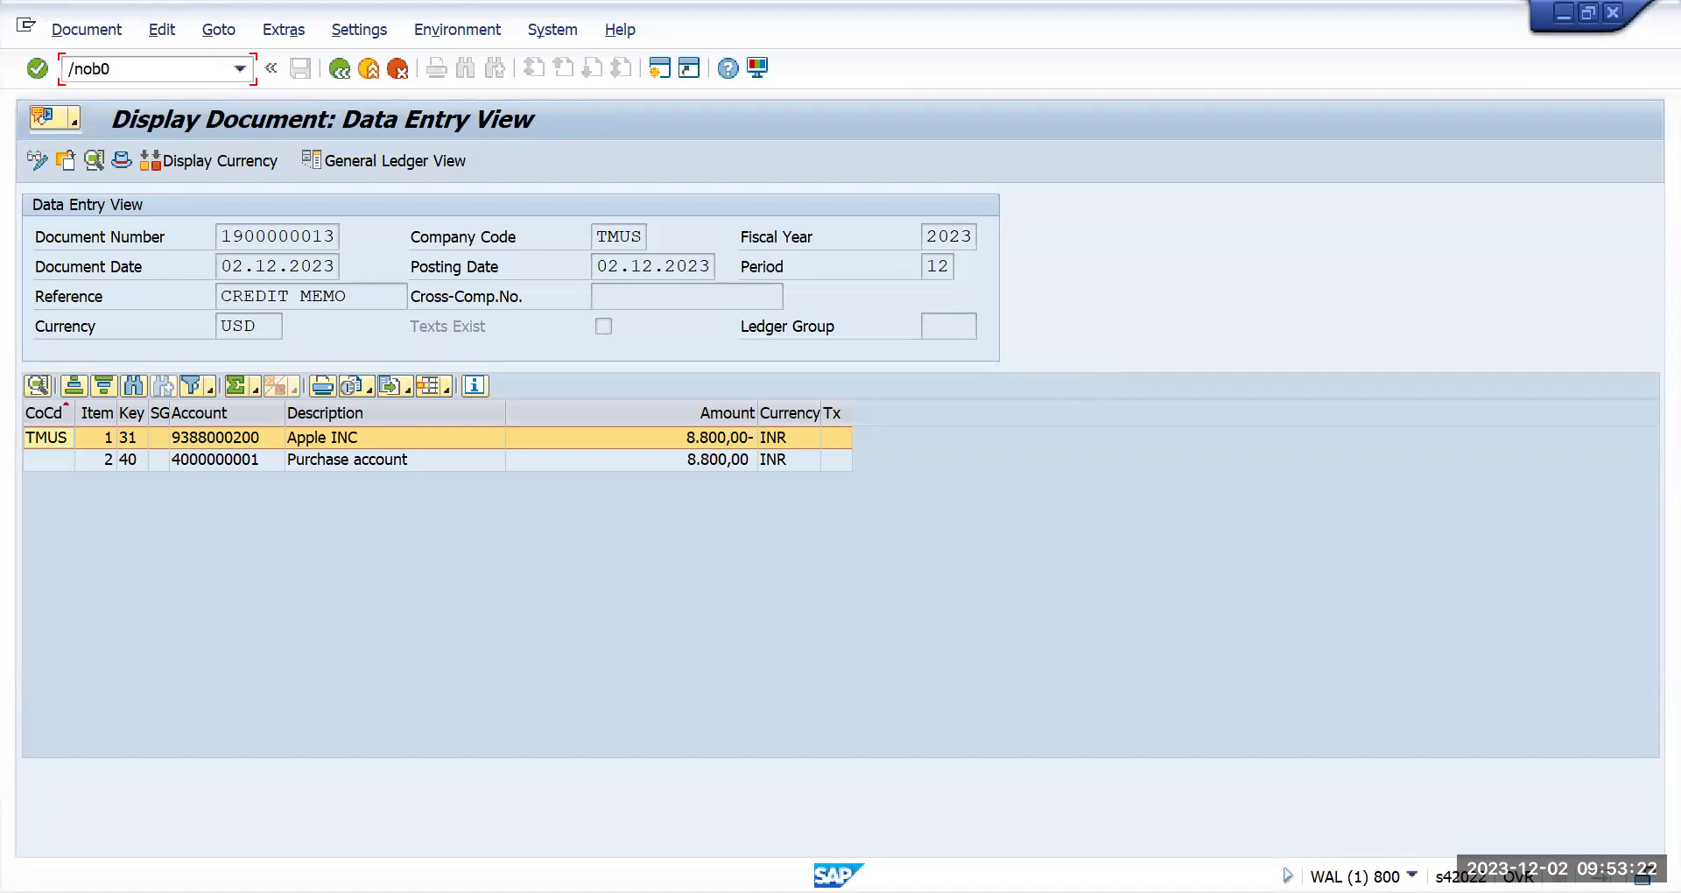
type("8")
key("Return")
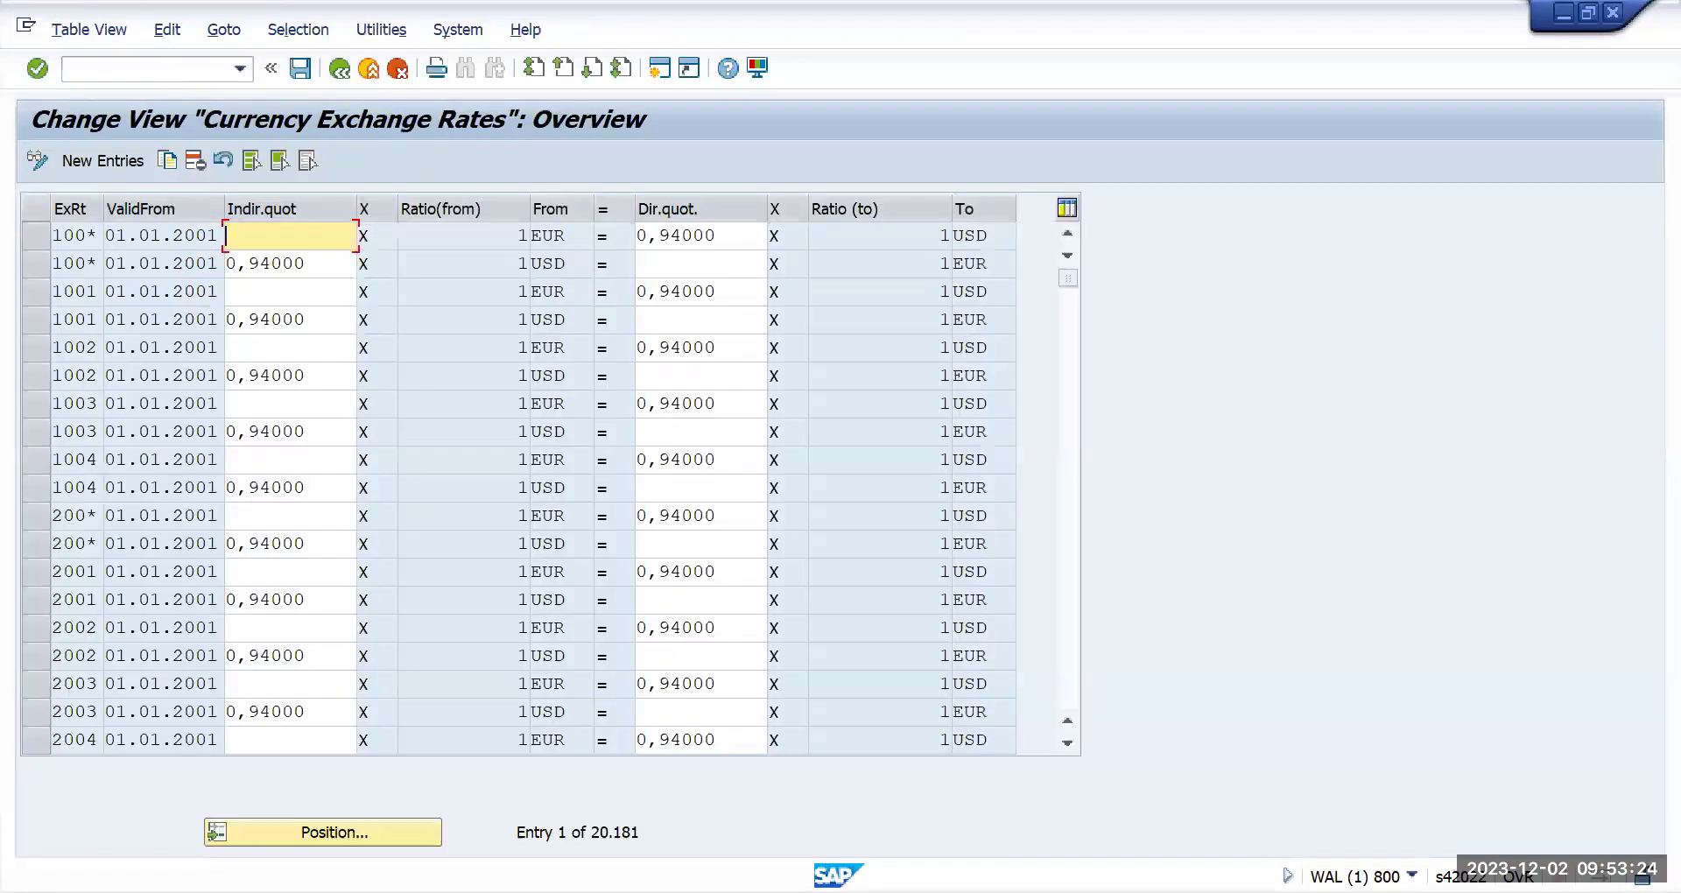
Step: Locate the type M exchange rates from USD to INR and select the 02.12.2023 entry for review
left_click(377, 831)
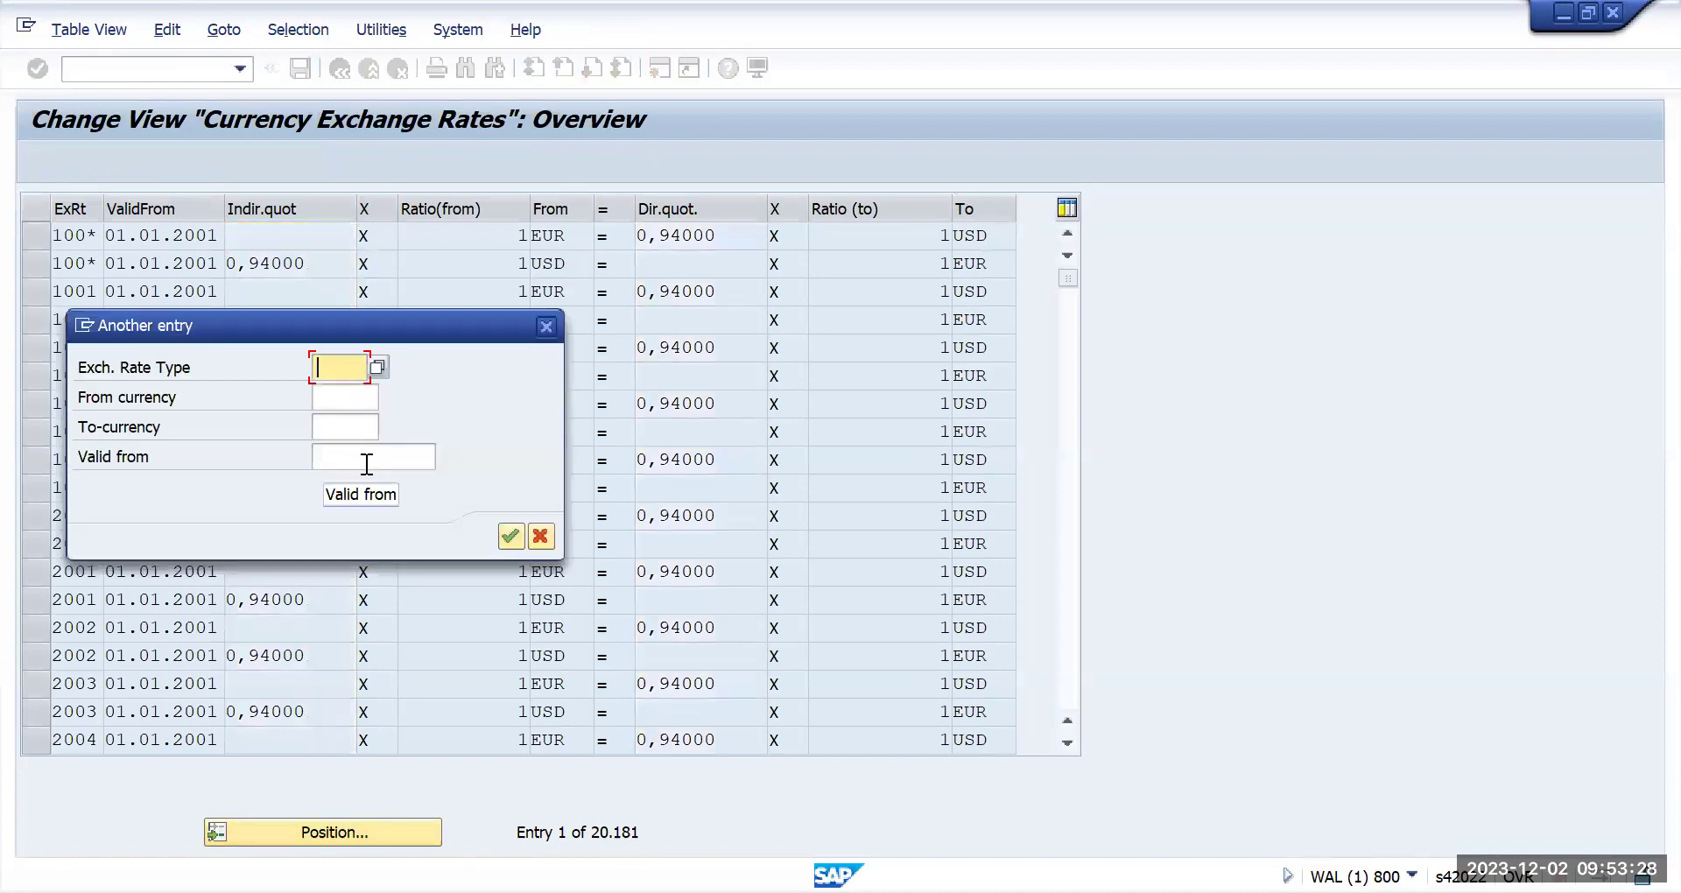
type("m")
key("Tab")
type("usd")
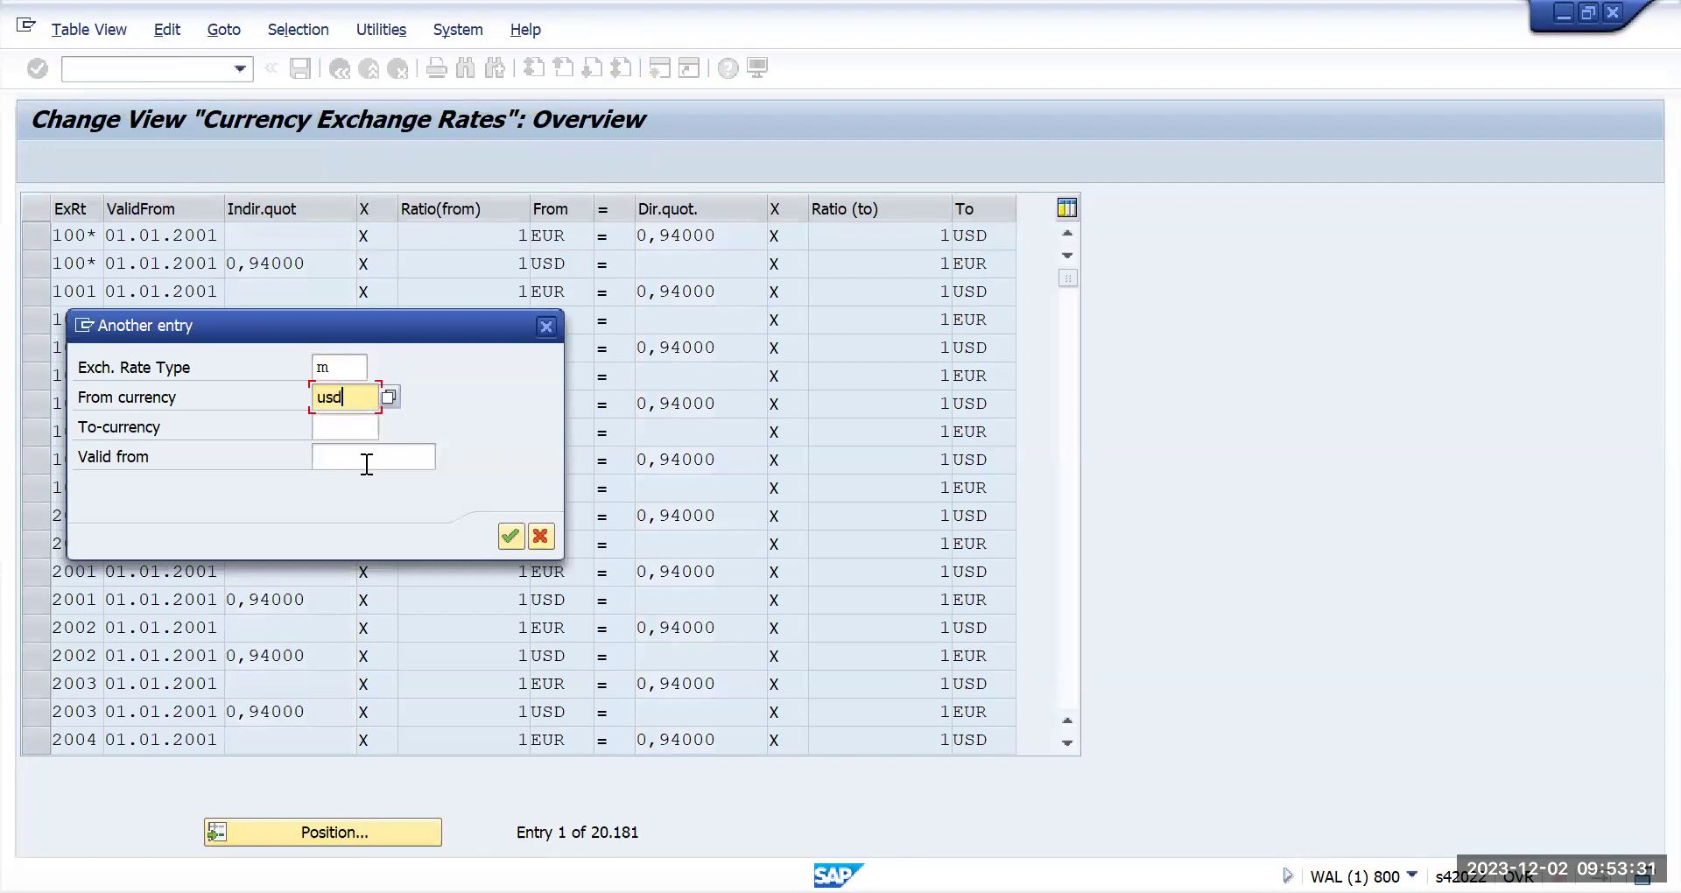
key("Tab")
type("inr")
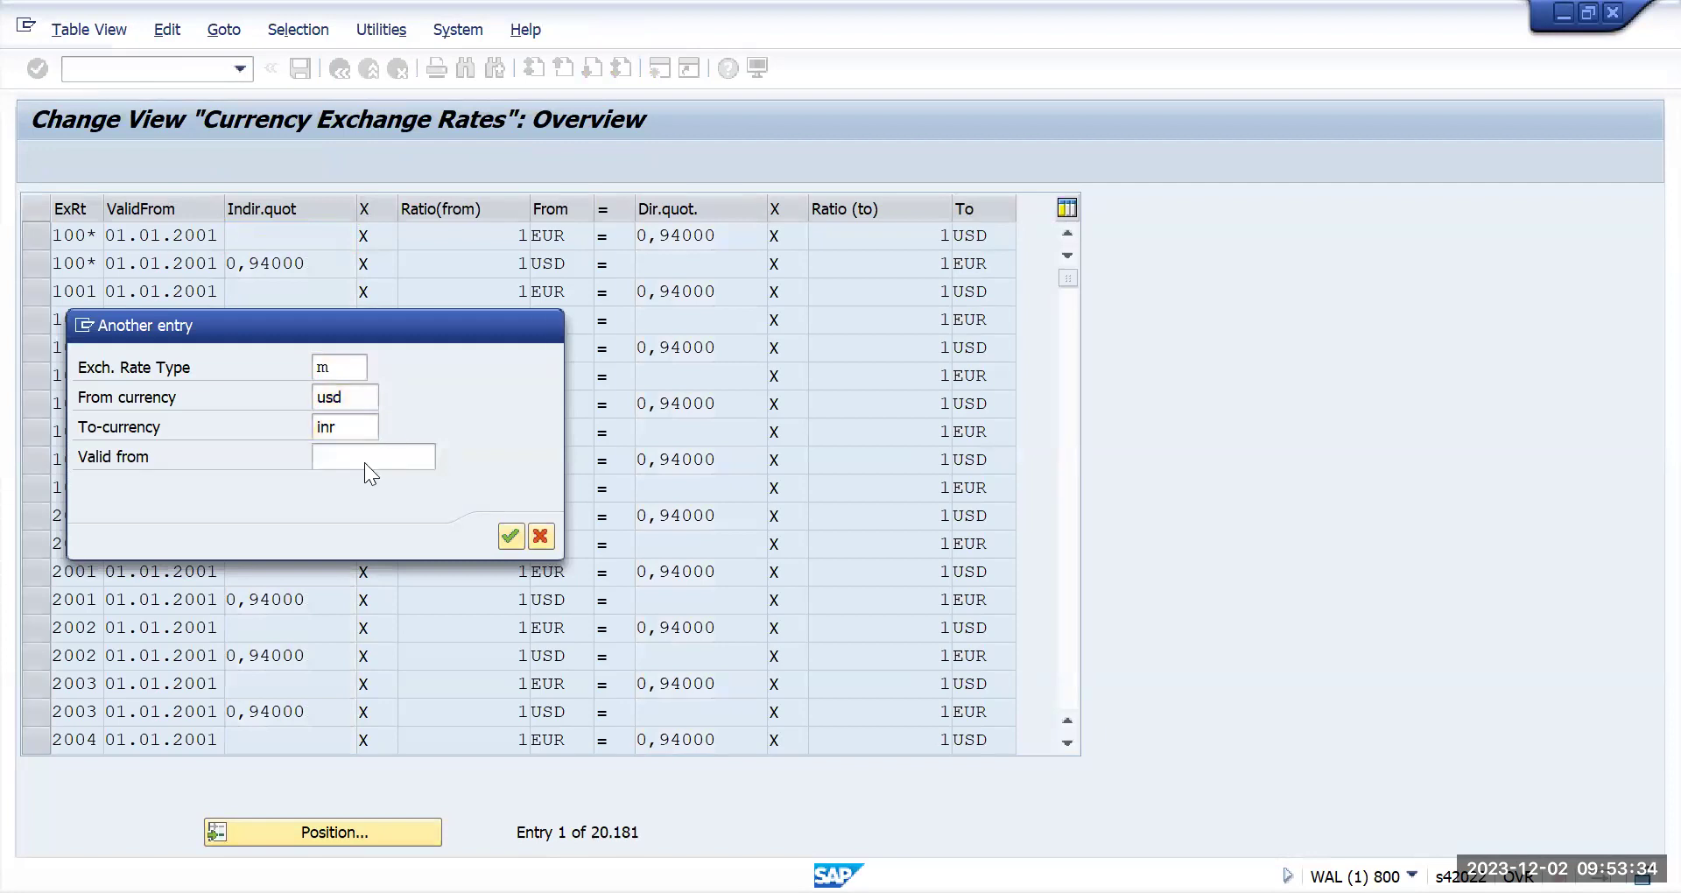
key("Return")
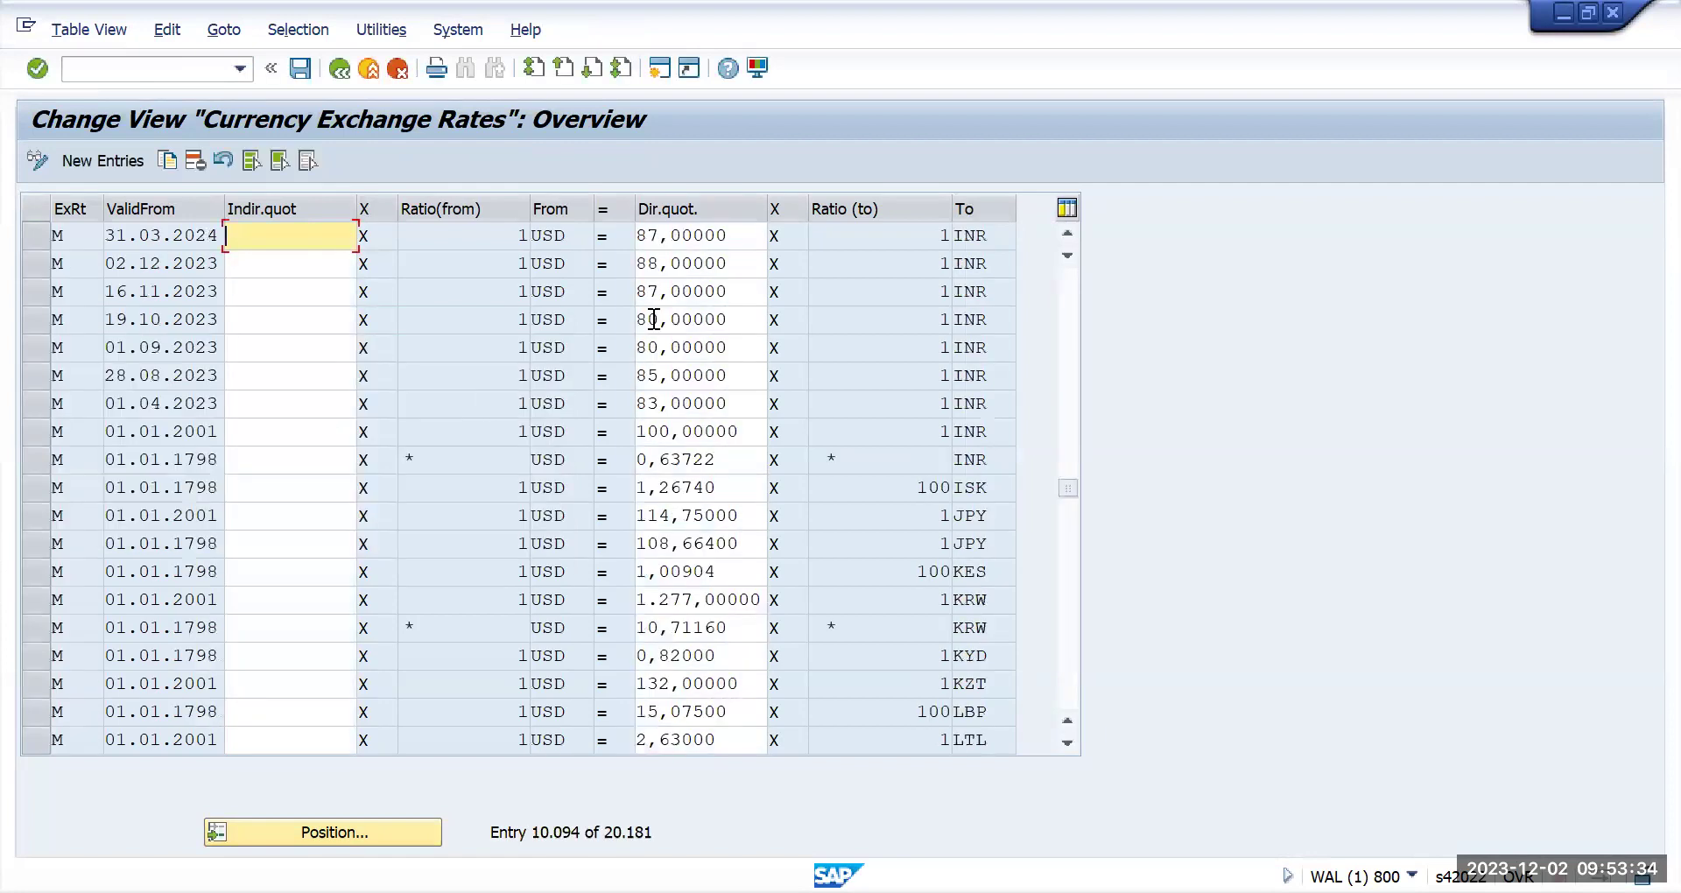
left_click(33, 267)
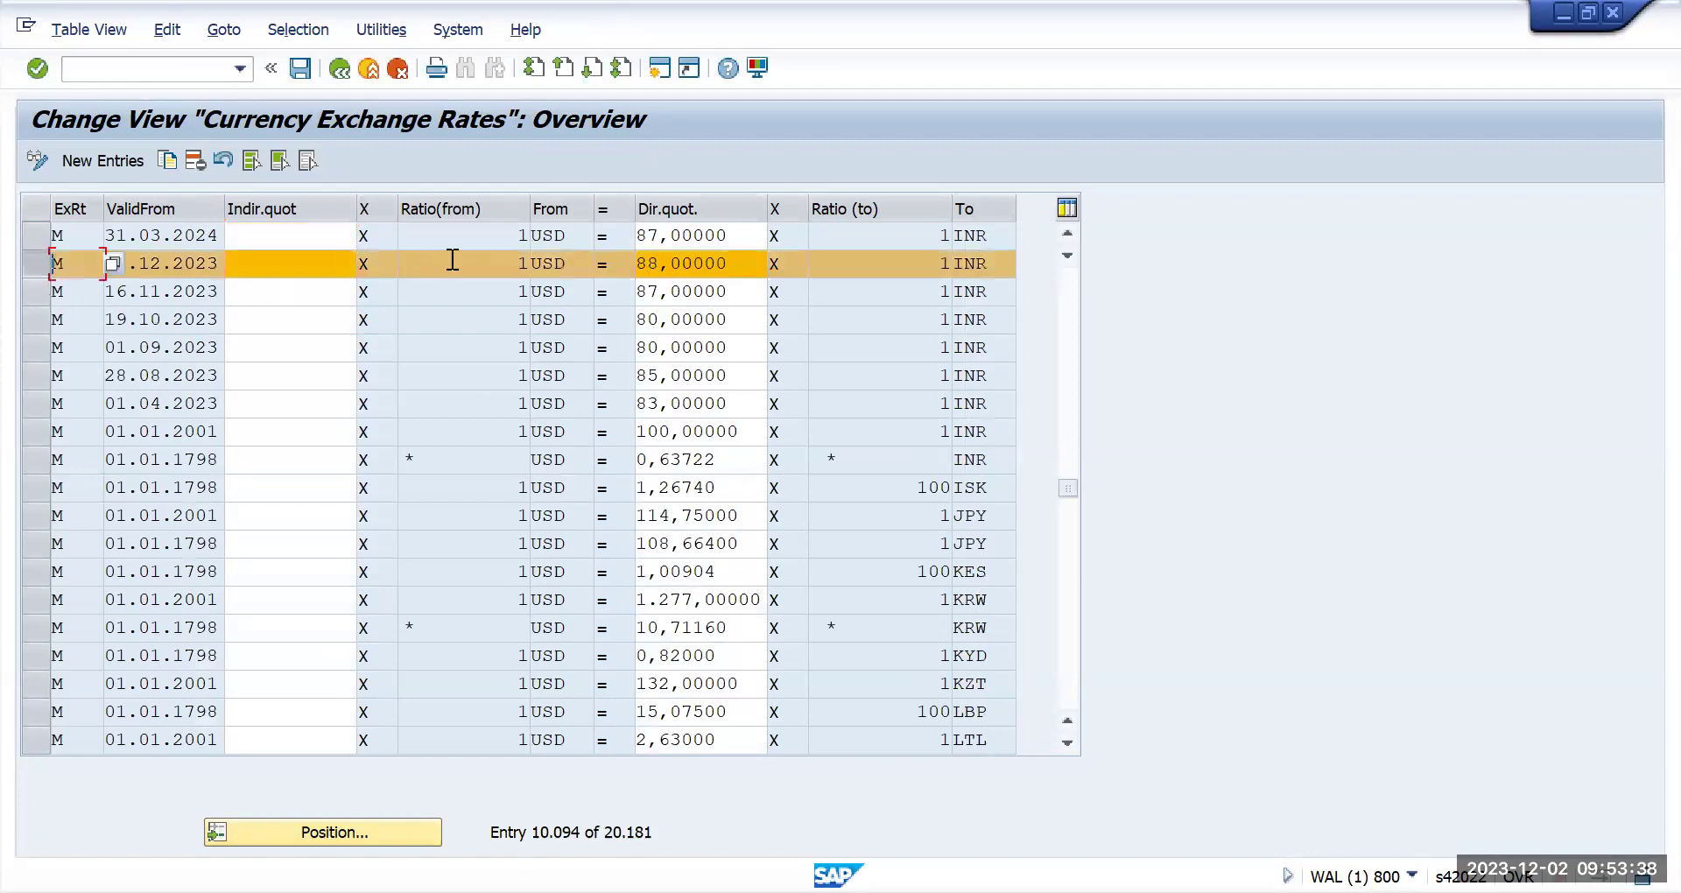
left_click(513, 272)
Step: Leave the exchange rate table and open vendor invoice entry with transaction FB60
left_click(154, 70)
type("/n")
key("Return")
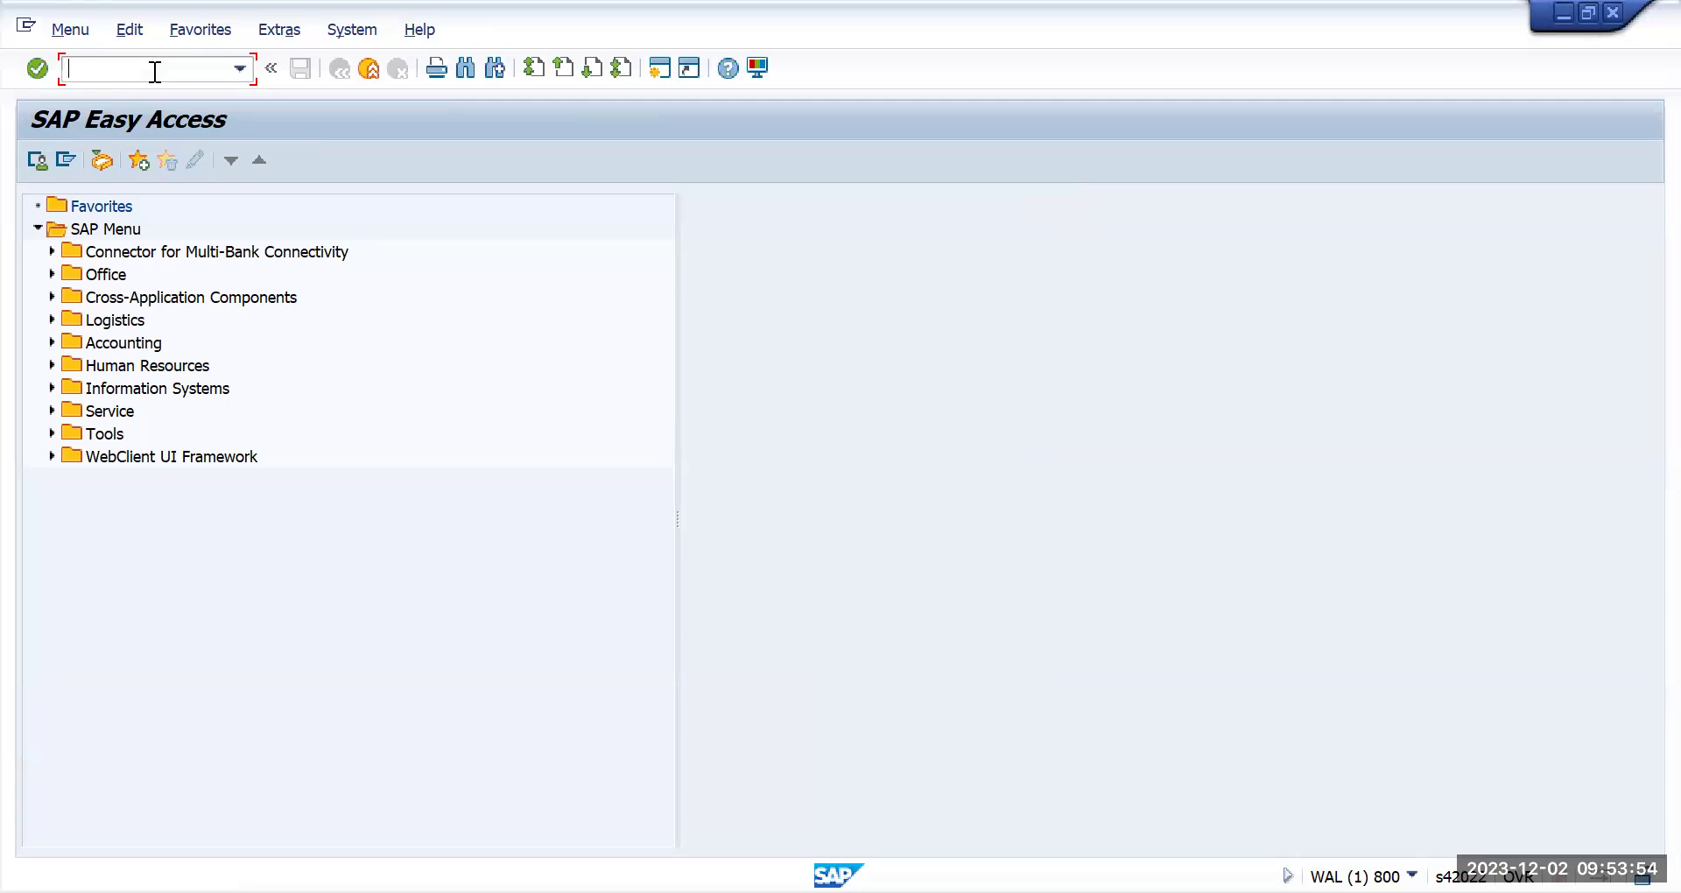
type("fb60")
key("Return")
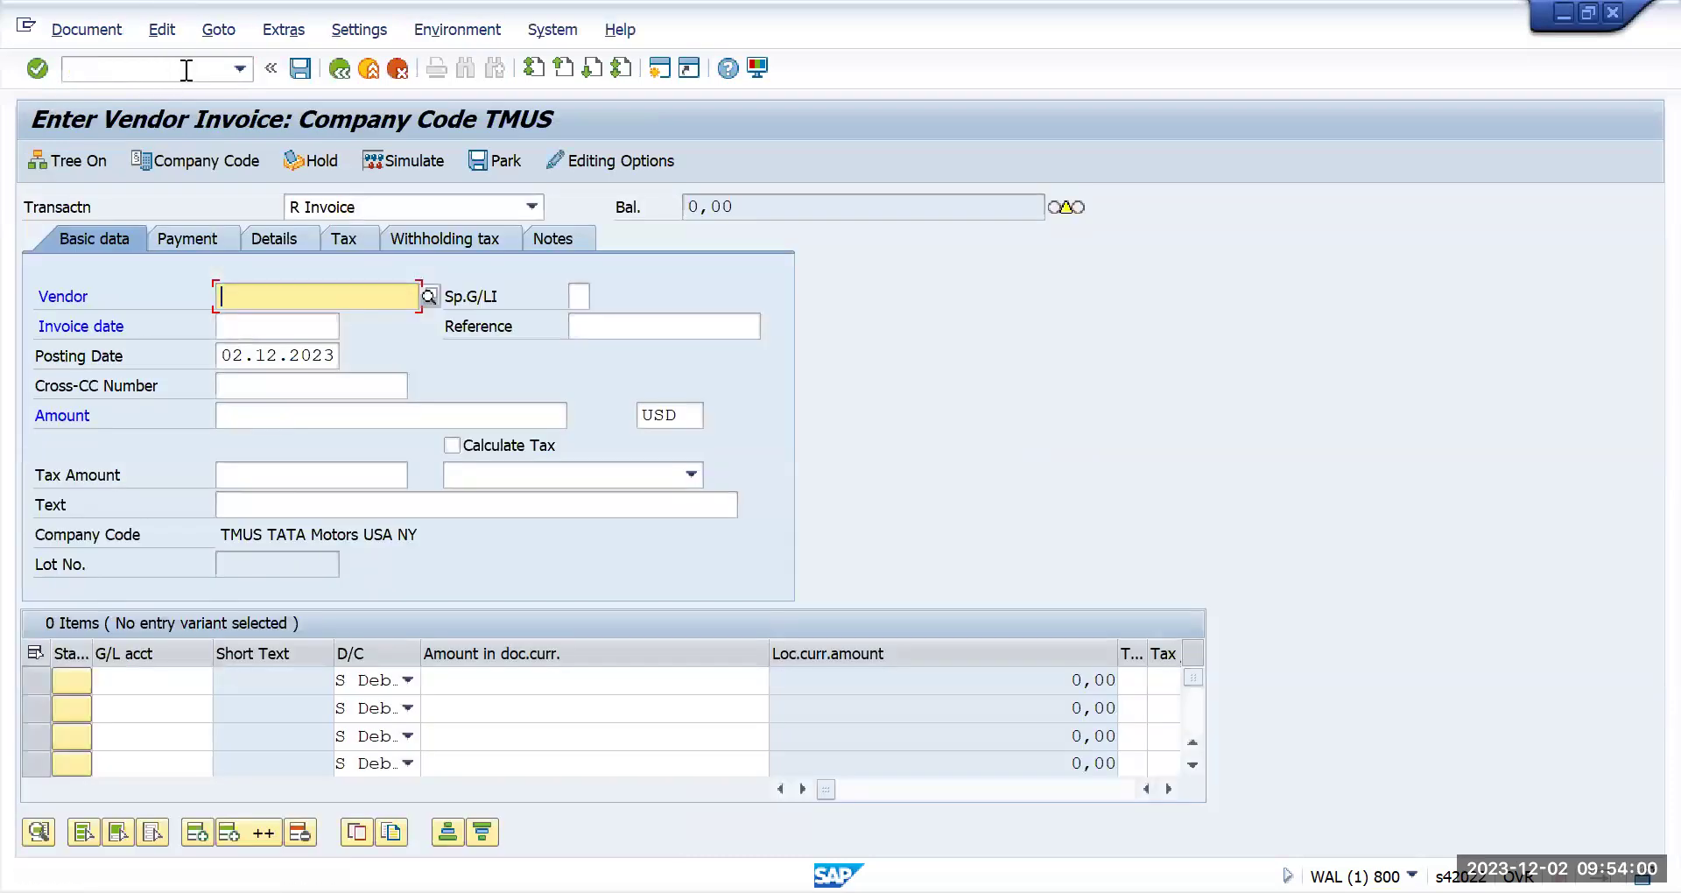
Step: Copy the posting date 02.12.2023 into the invoice date
left_click_drag(219, 355, 340, 357)
key("ctrl+c")
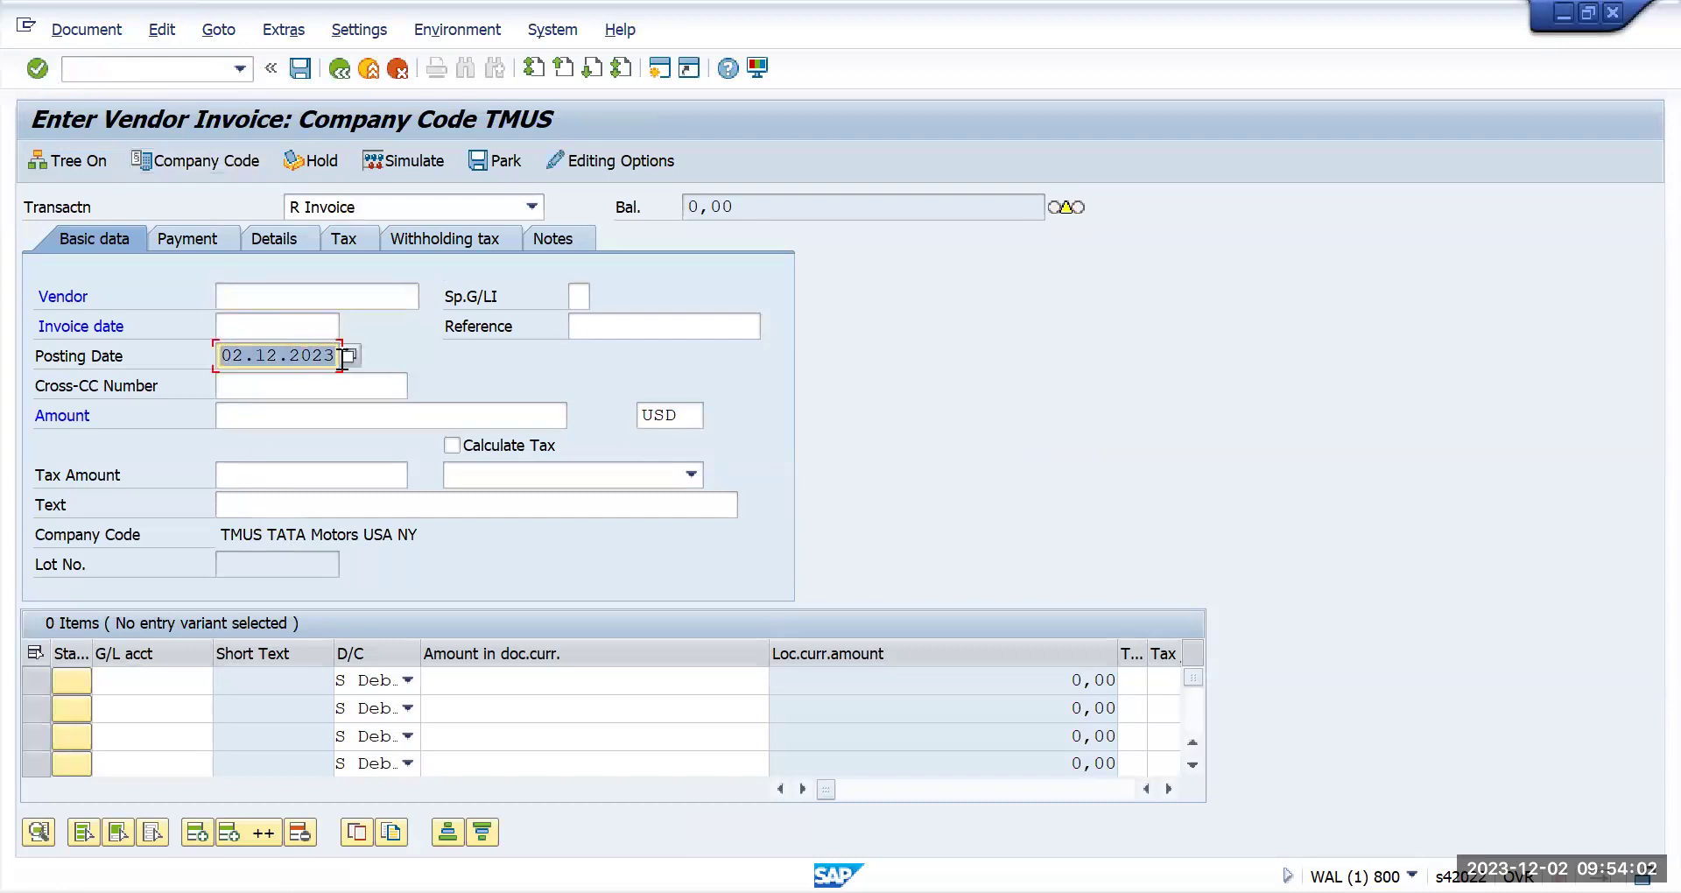
left_click(267, 325)
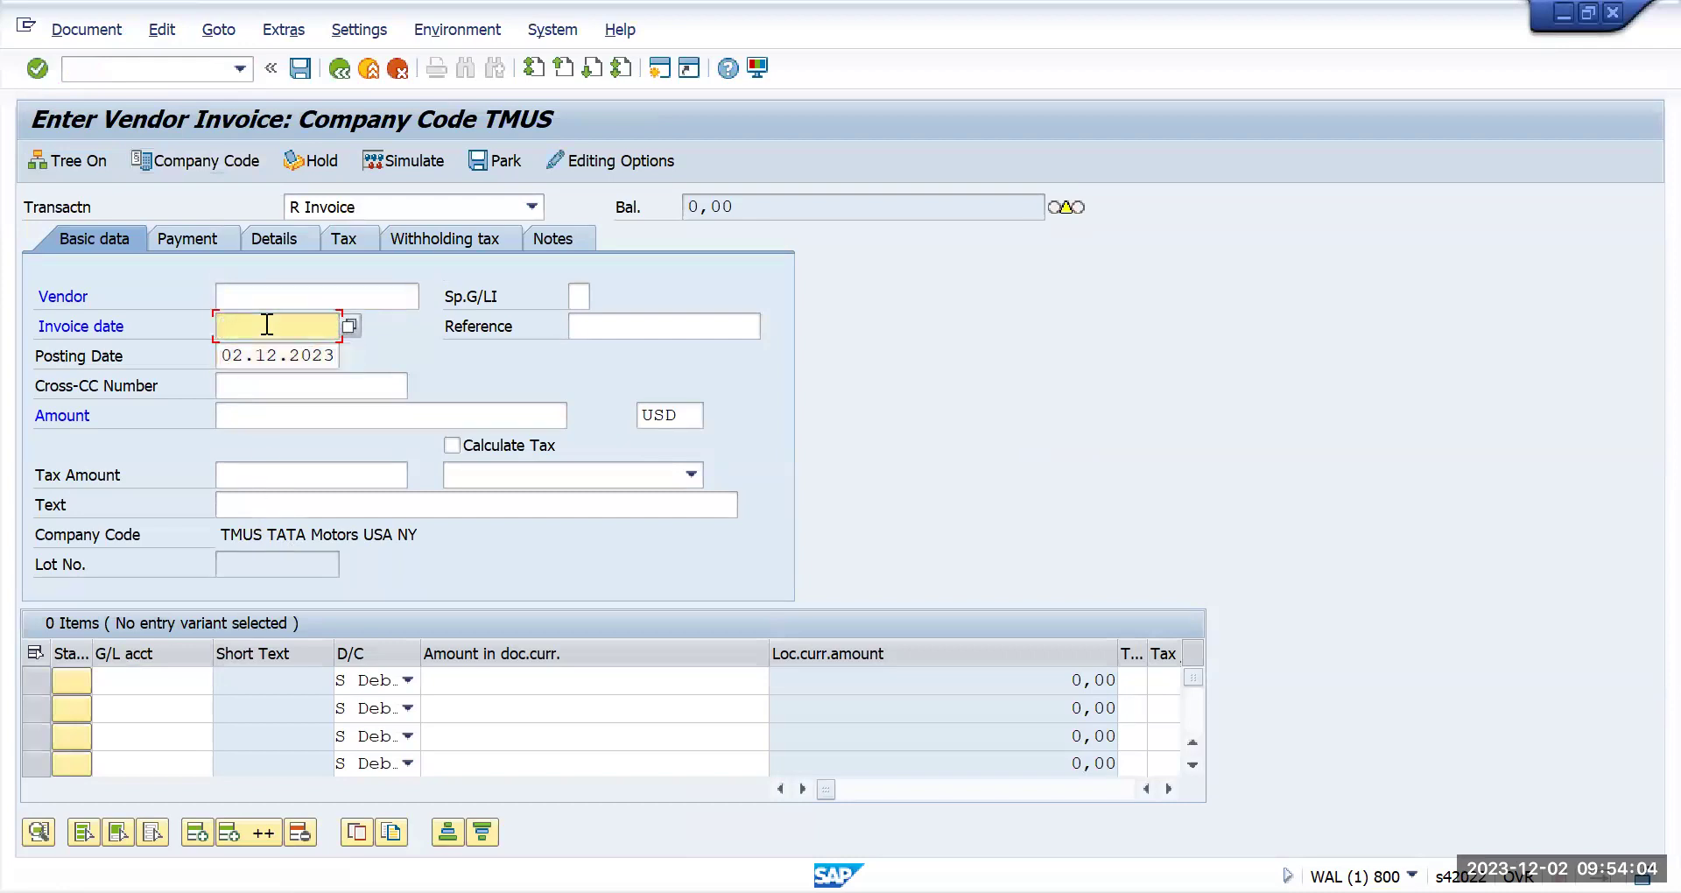
key("ctrl+v")
Step: Choose the previously used vendor account and set the invoice reference to "foreign curr"
left_click(265, 292)
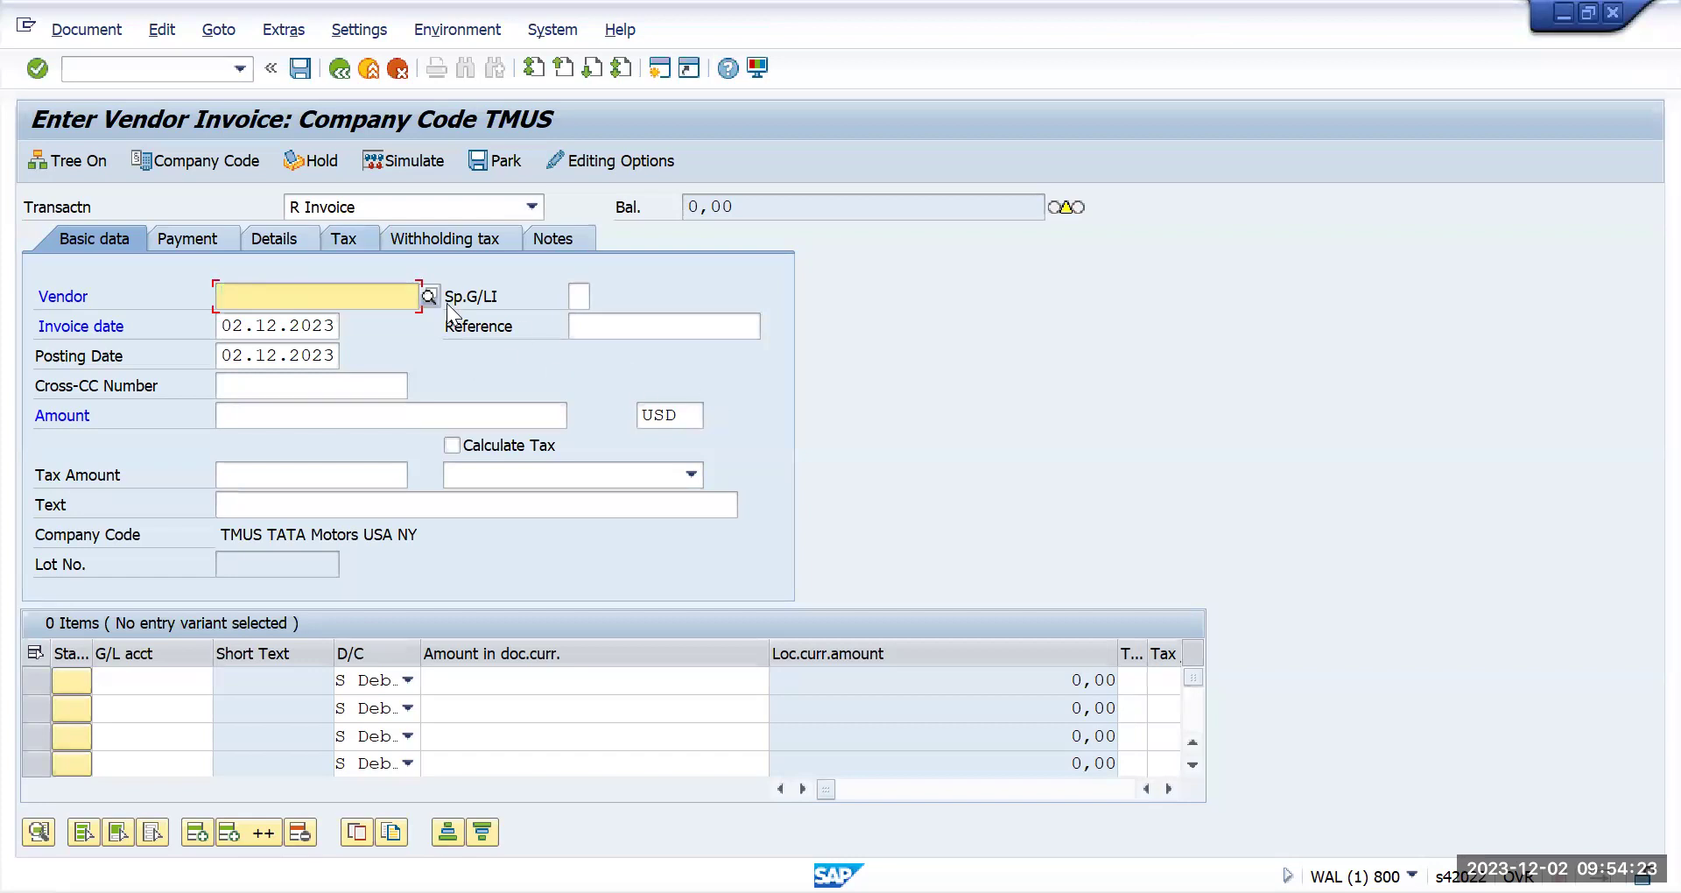
left_click(357, 287)
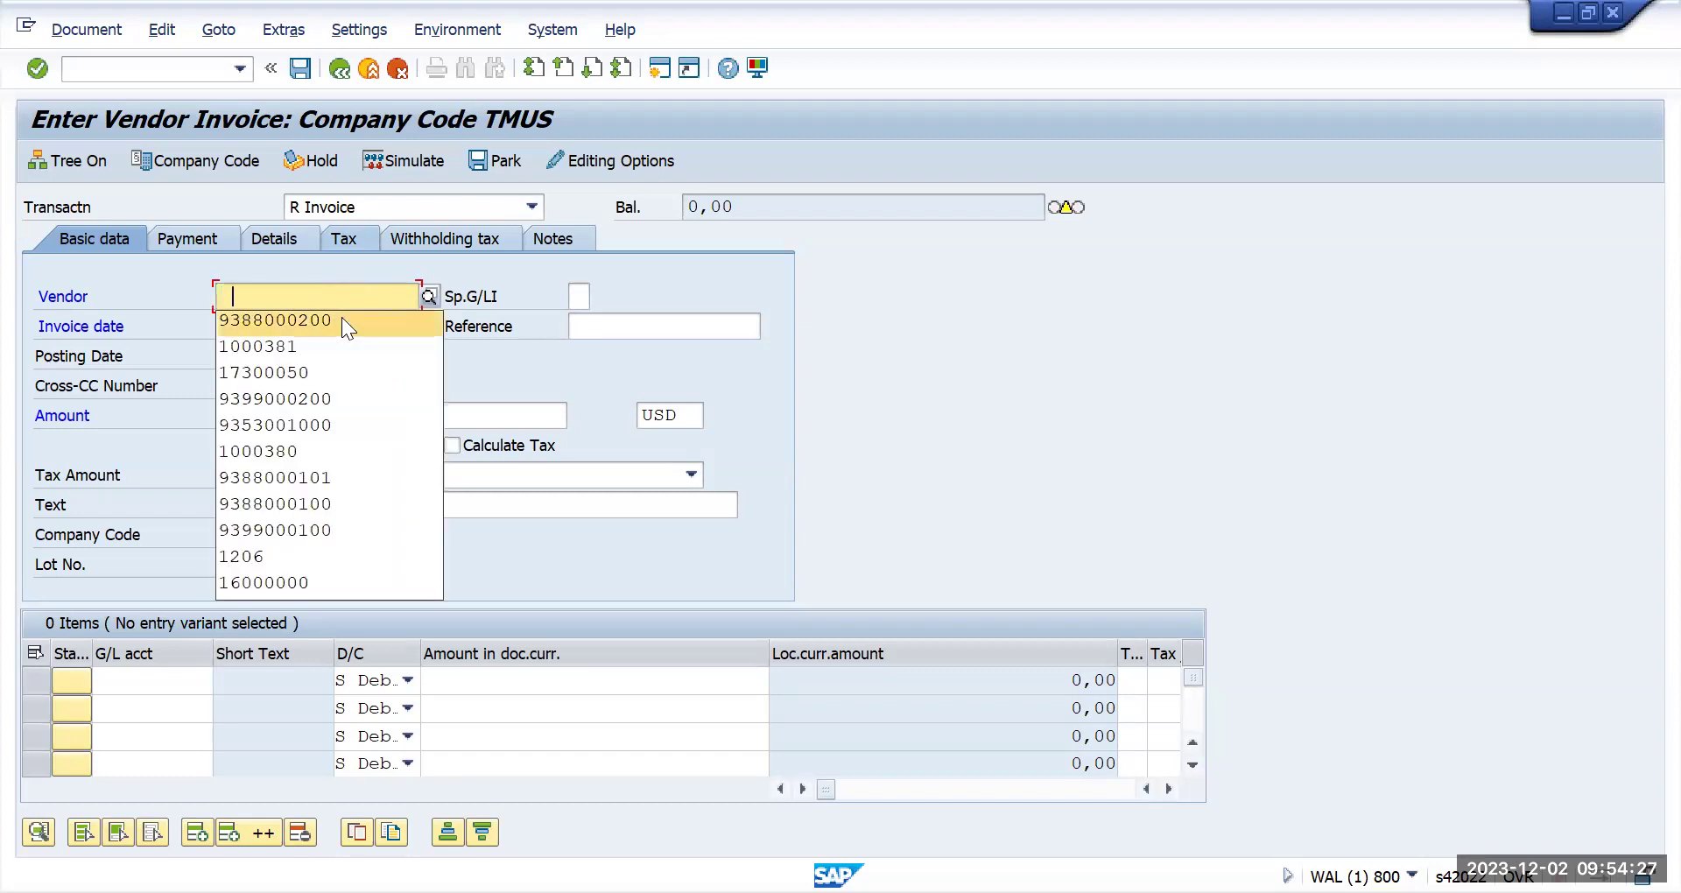
left_click(341, 316)
left_click(607, 328)
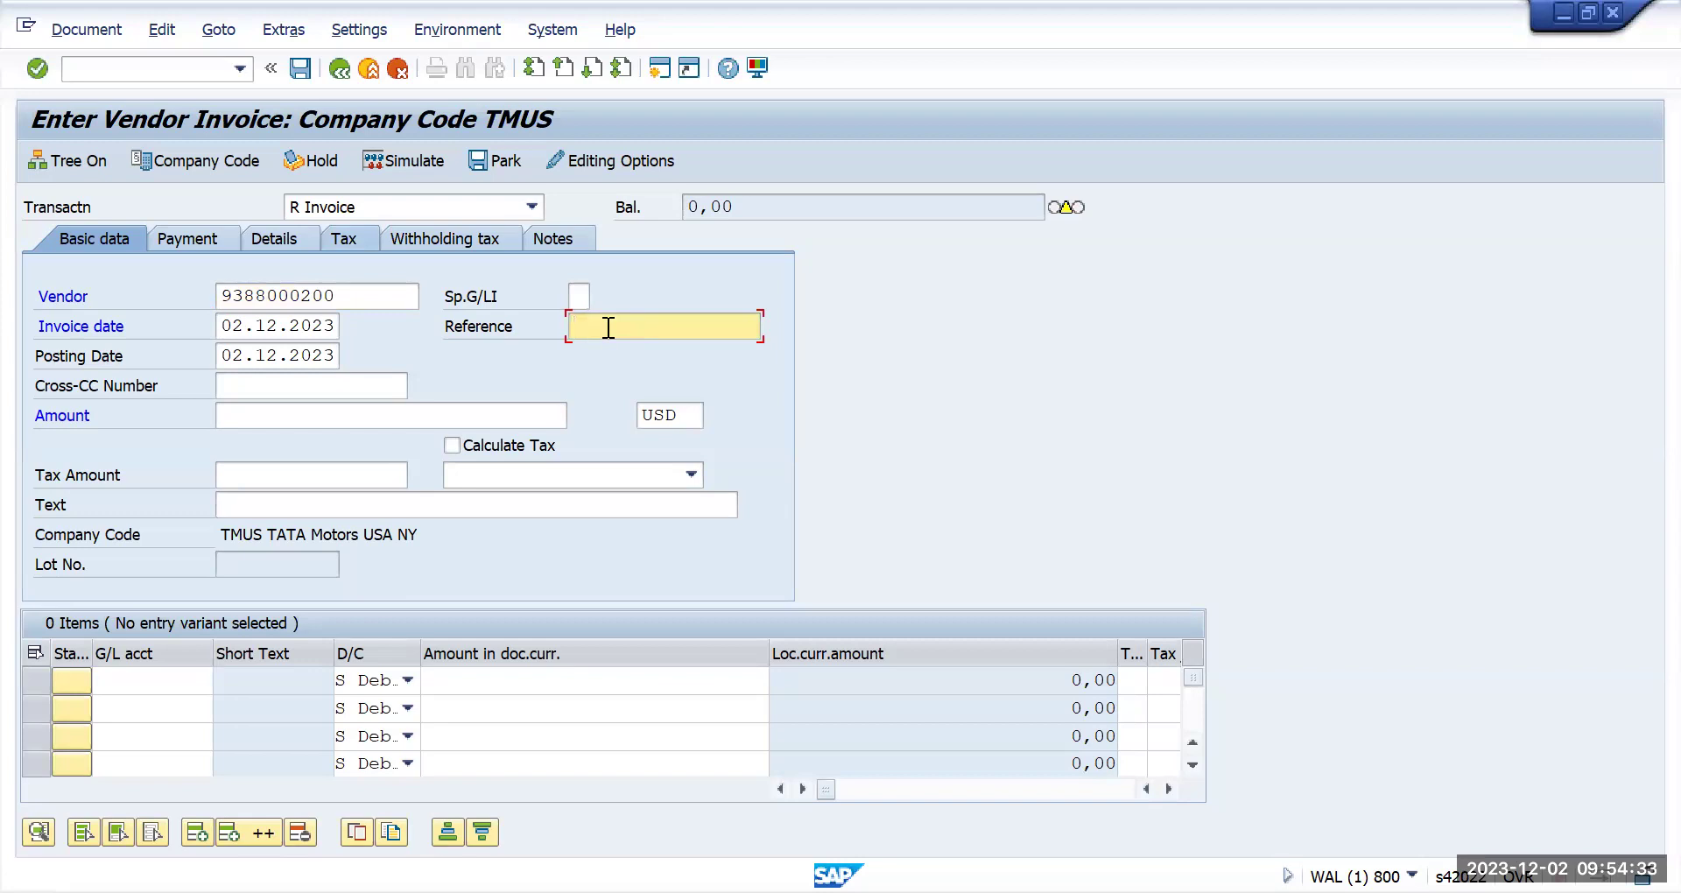
type("foreign curr")
Step: Set the invoice amount to 100 and change its currency to EUR, European Euro
left_click(372, 417)
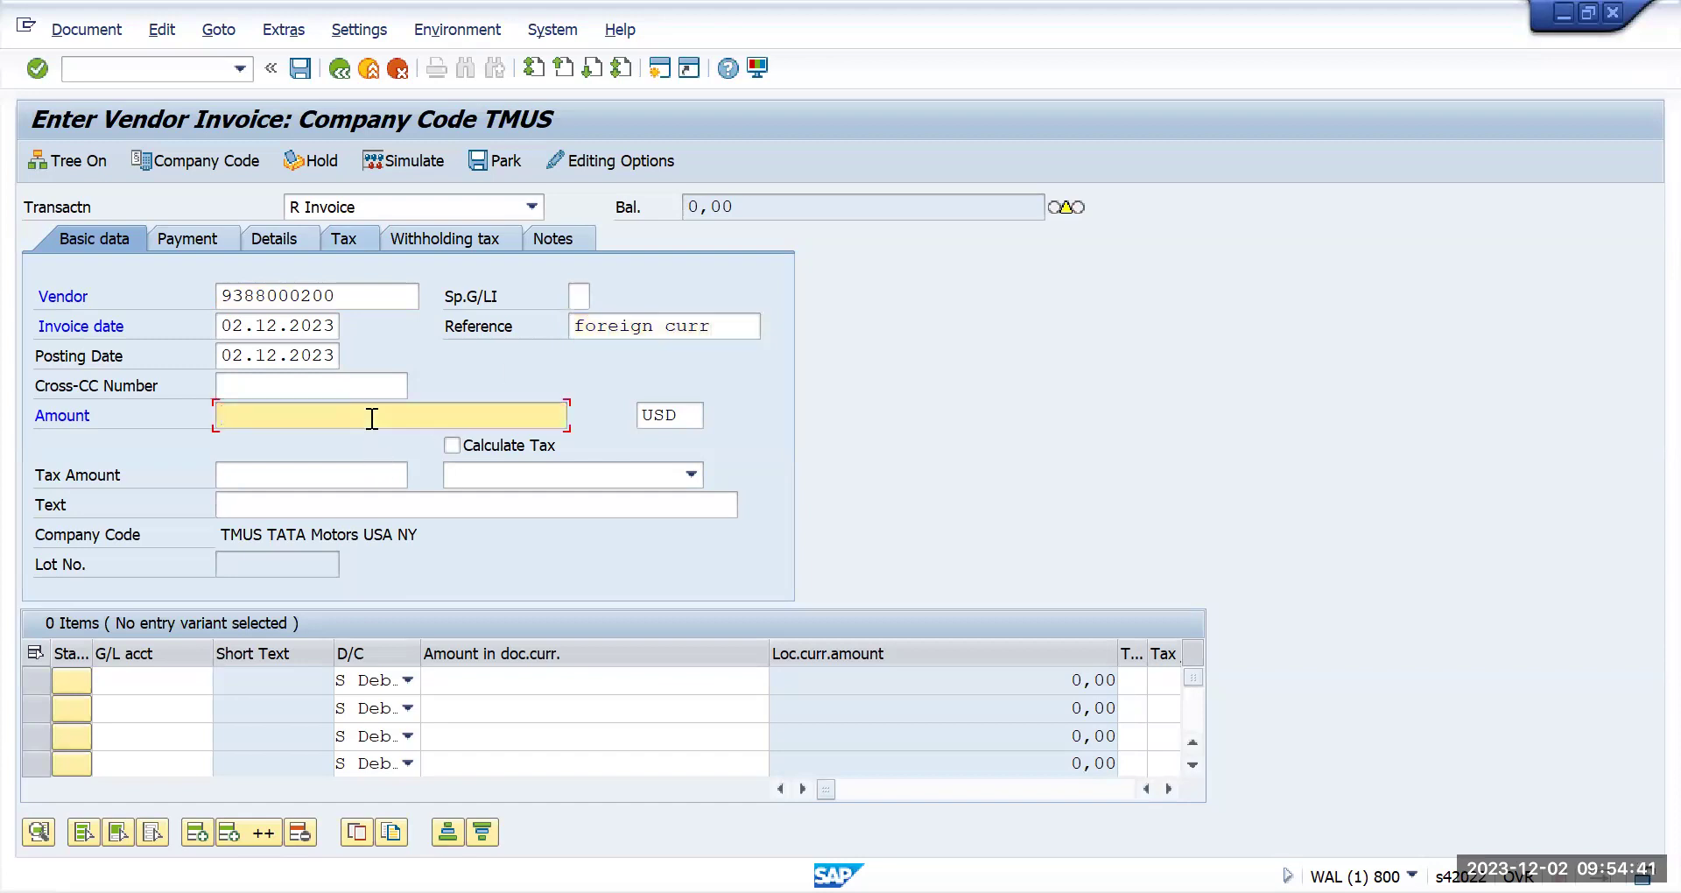
type("100")
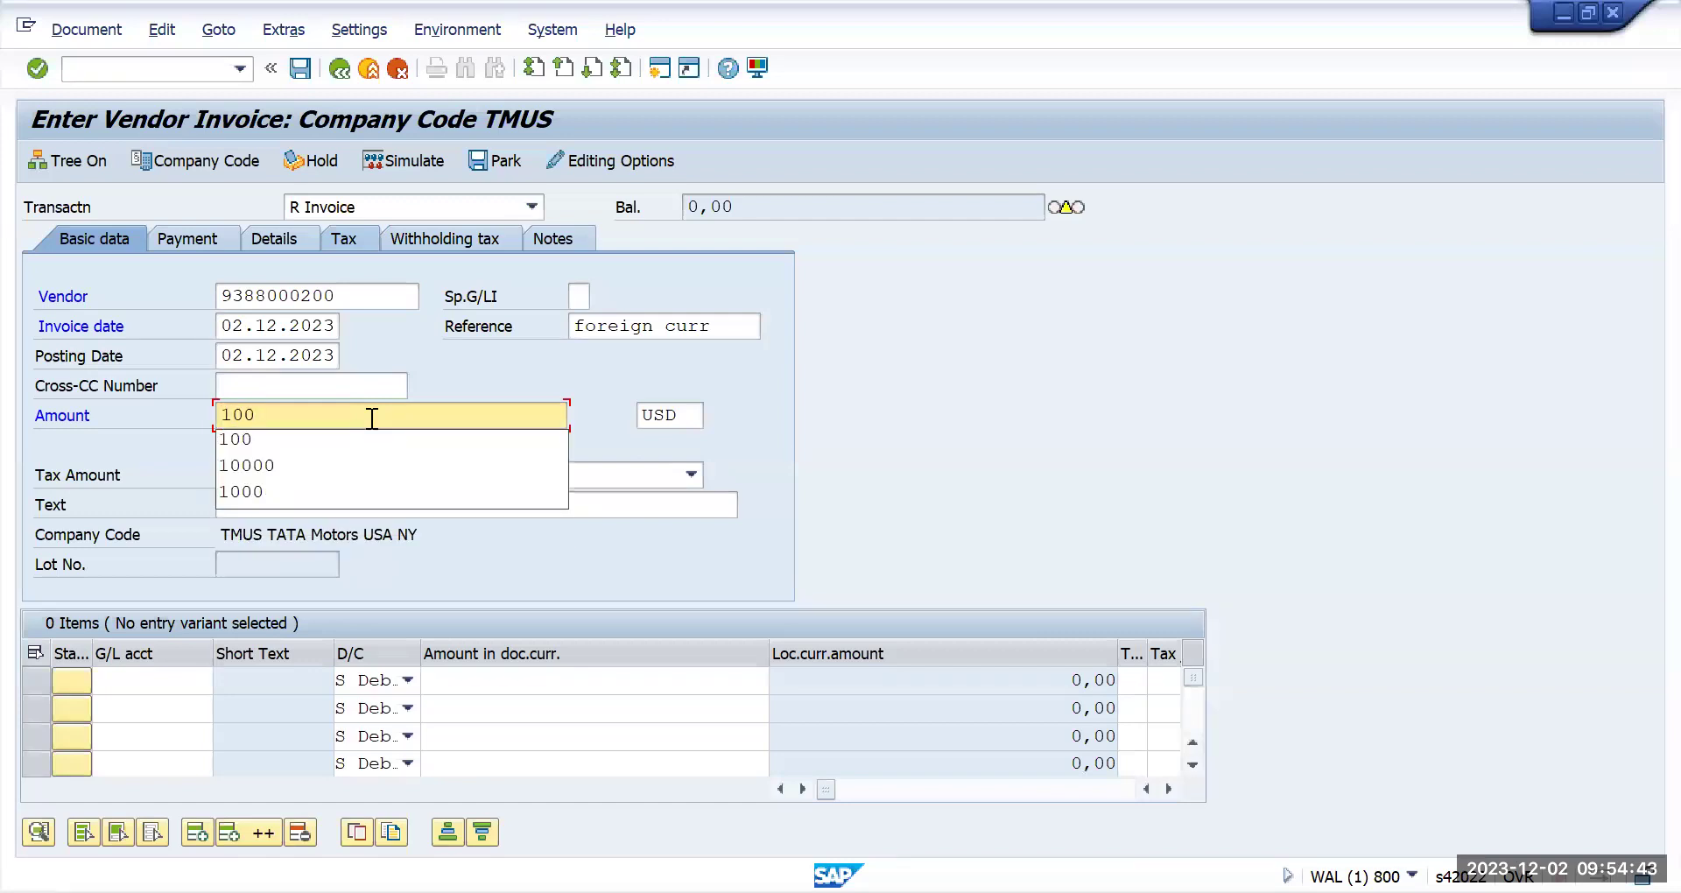
key("Tab")
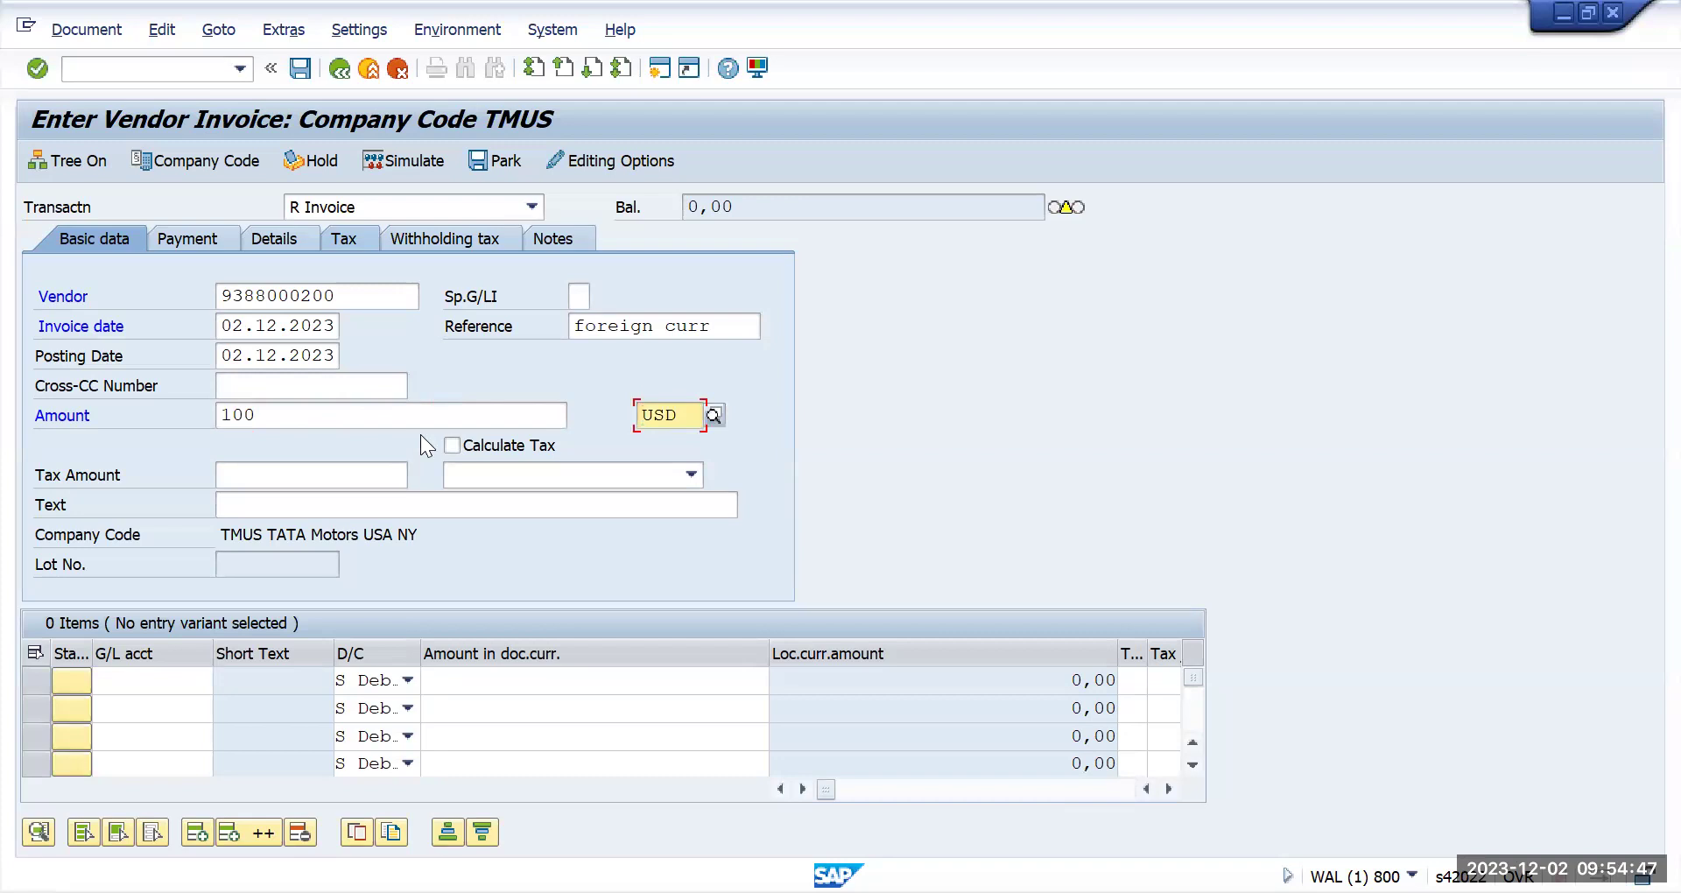
key("Delete")
key("Delete")
key("Delete")
type("EUR")
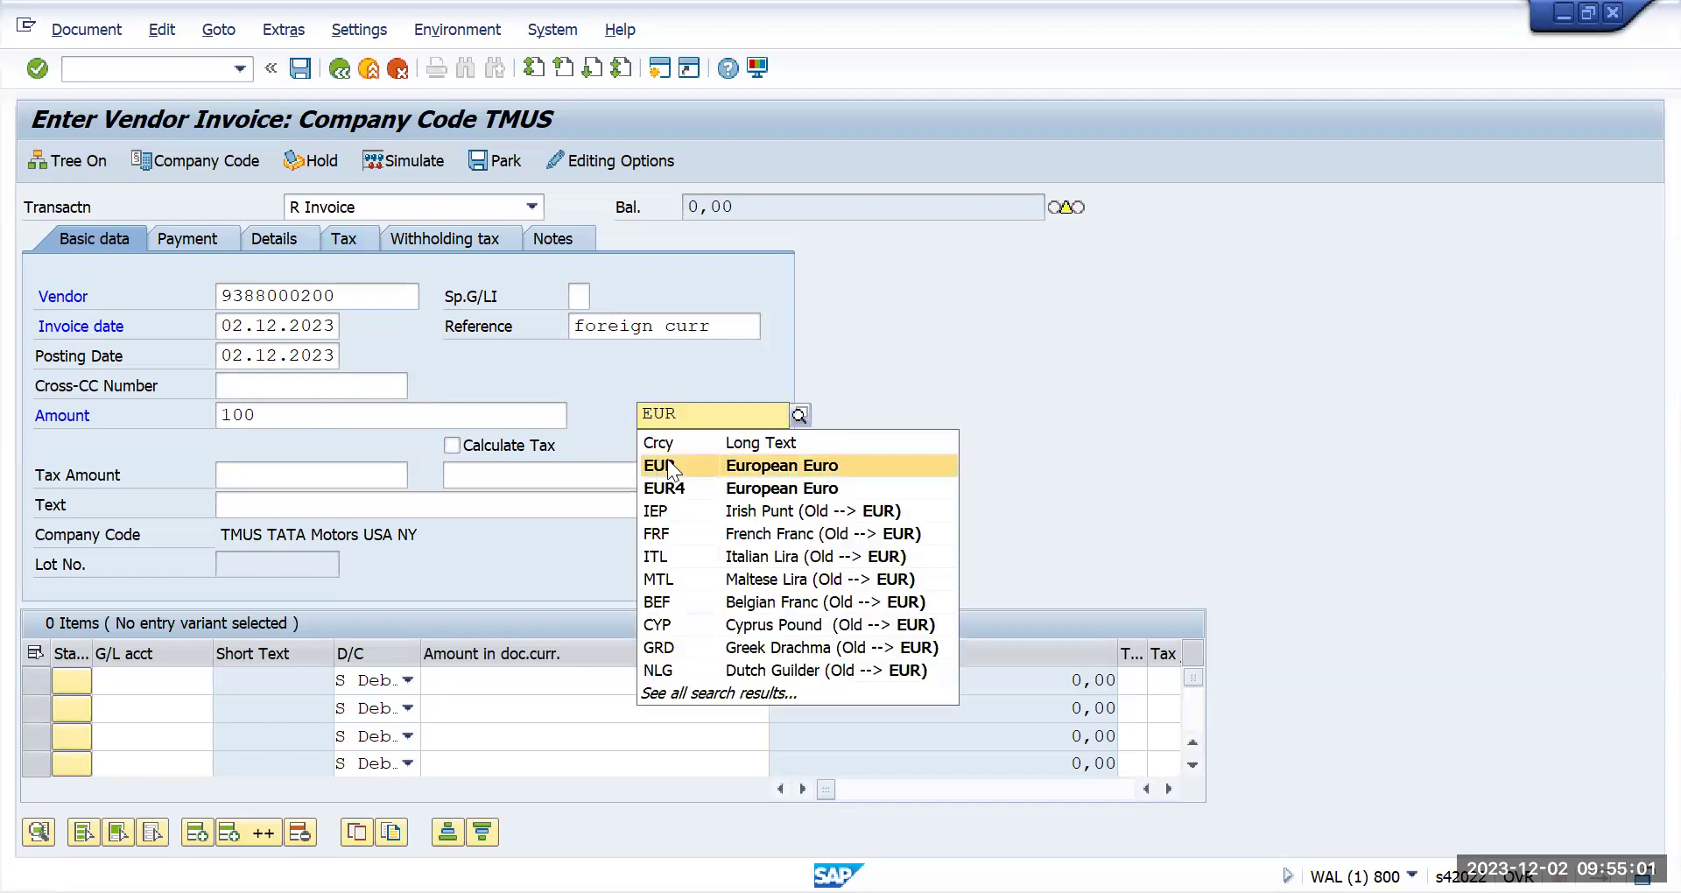
left_click(668, 464)
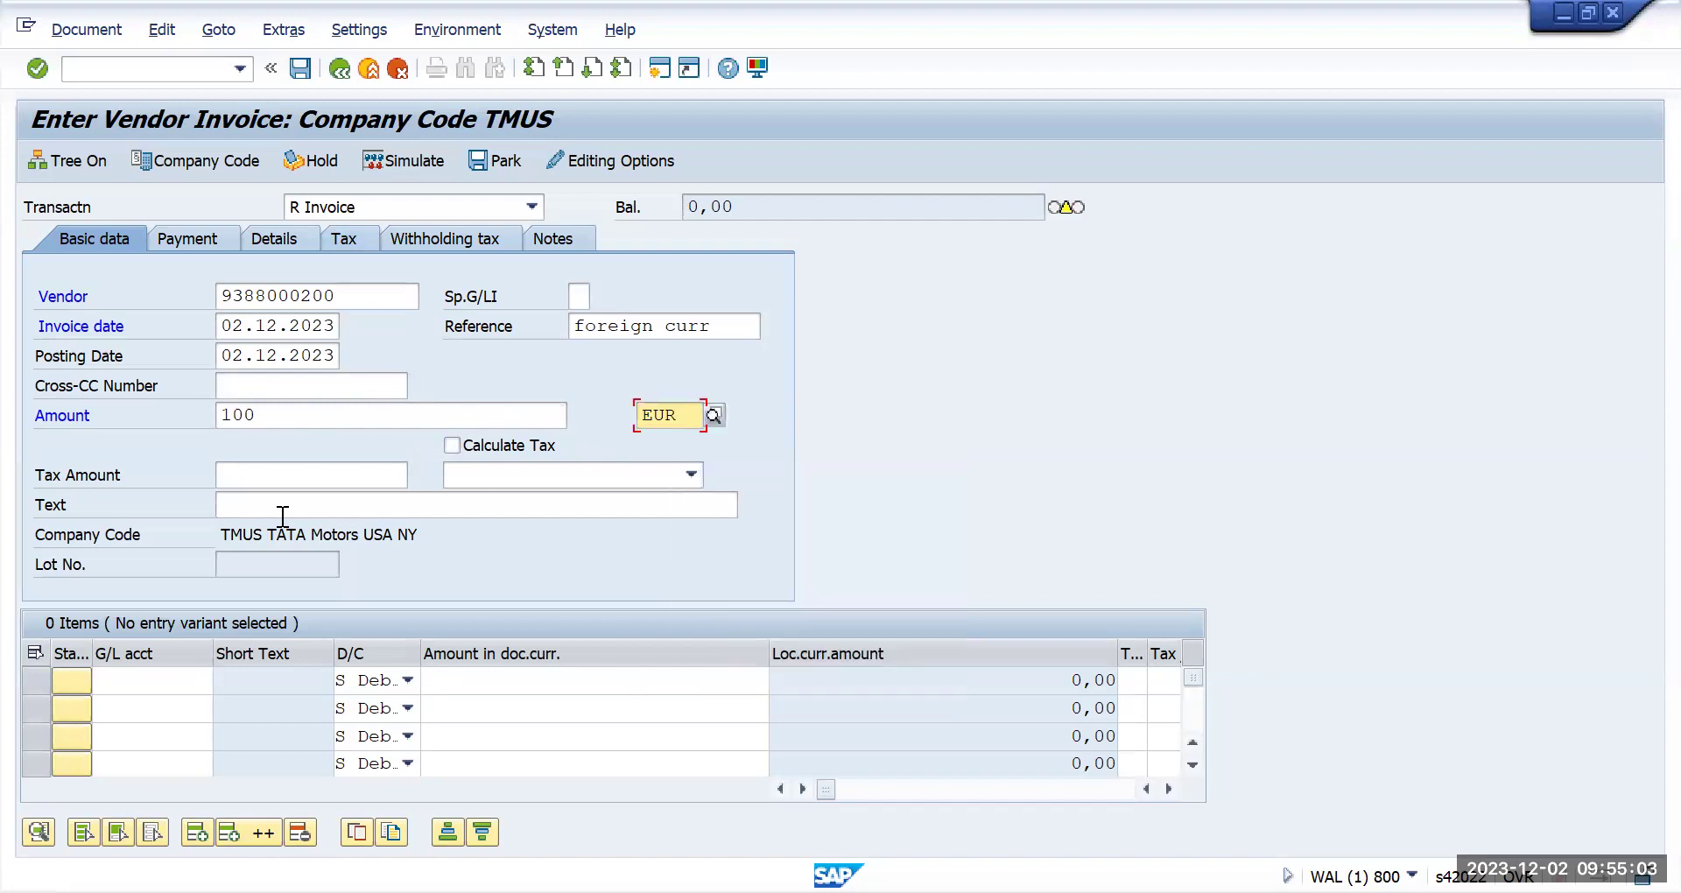
Step: Enter the G/L account number in the first invoice line item and select the invoice currency value in the basic data
left_click(169, 689)
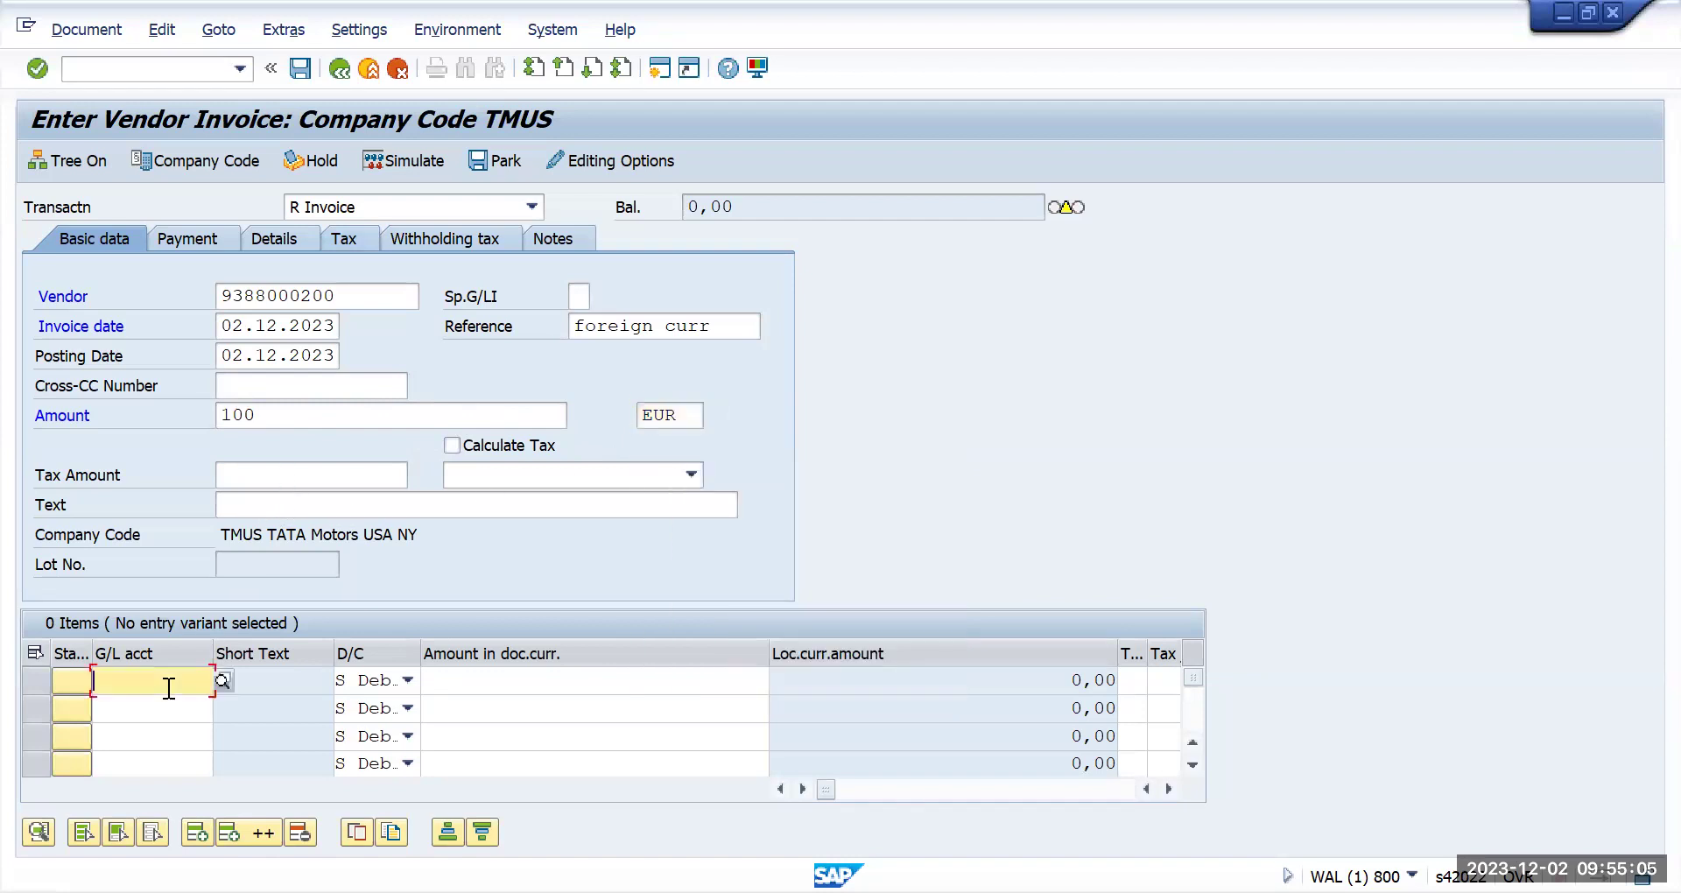
key("Tab")
left_click(169, 689)
key("Down")
key("Tab")
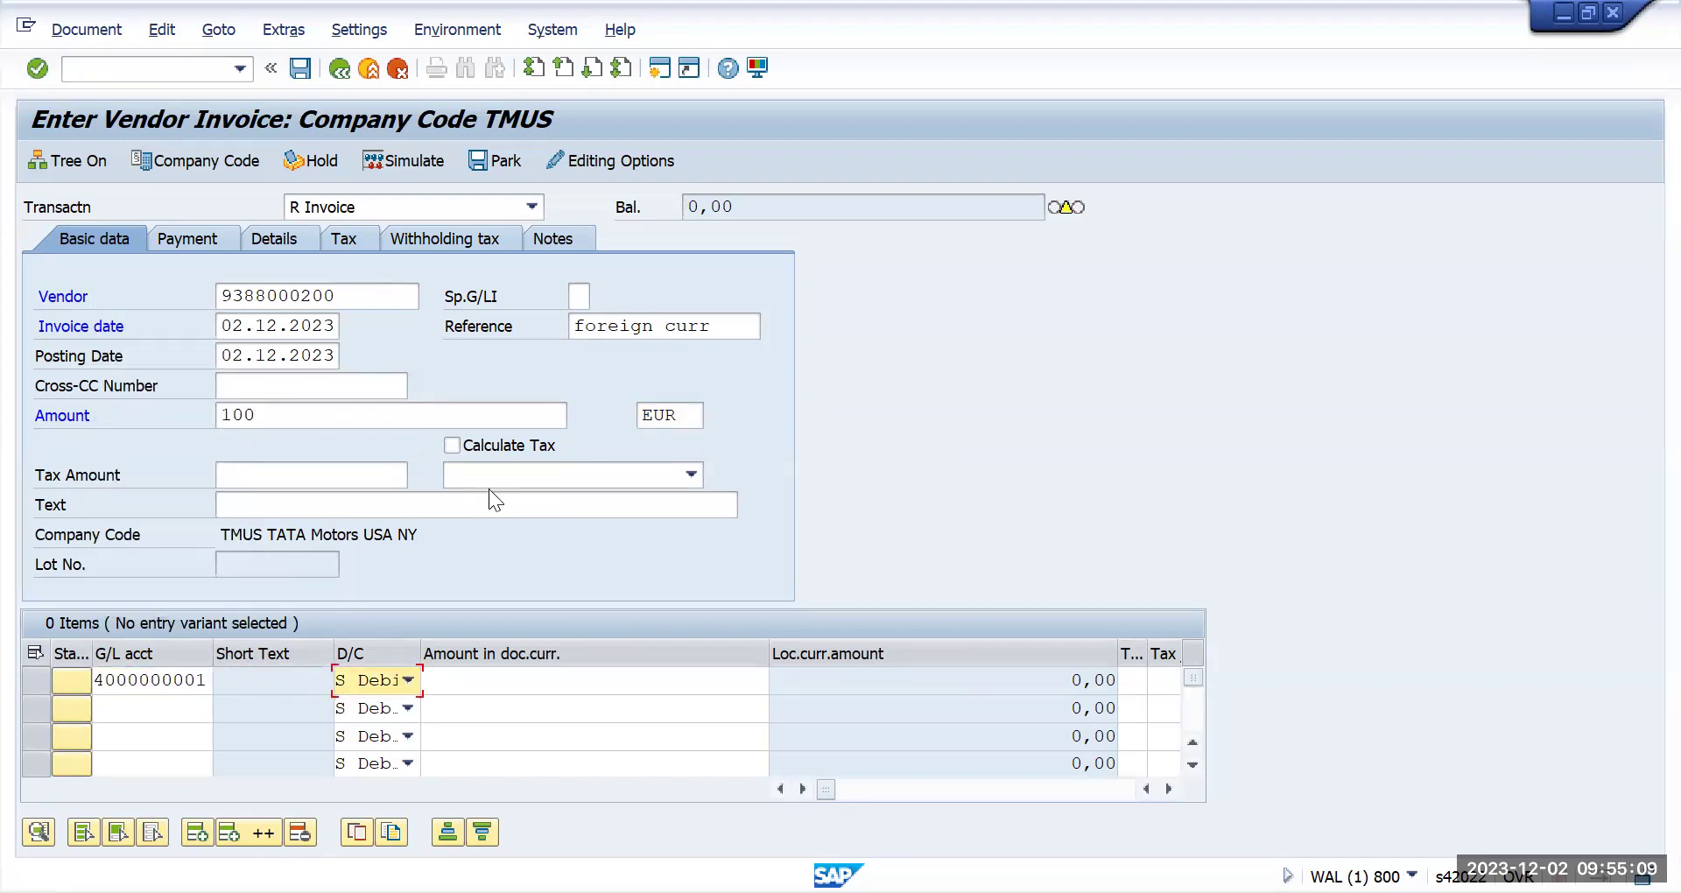
double_click(683, 418)
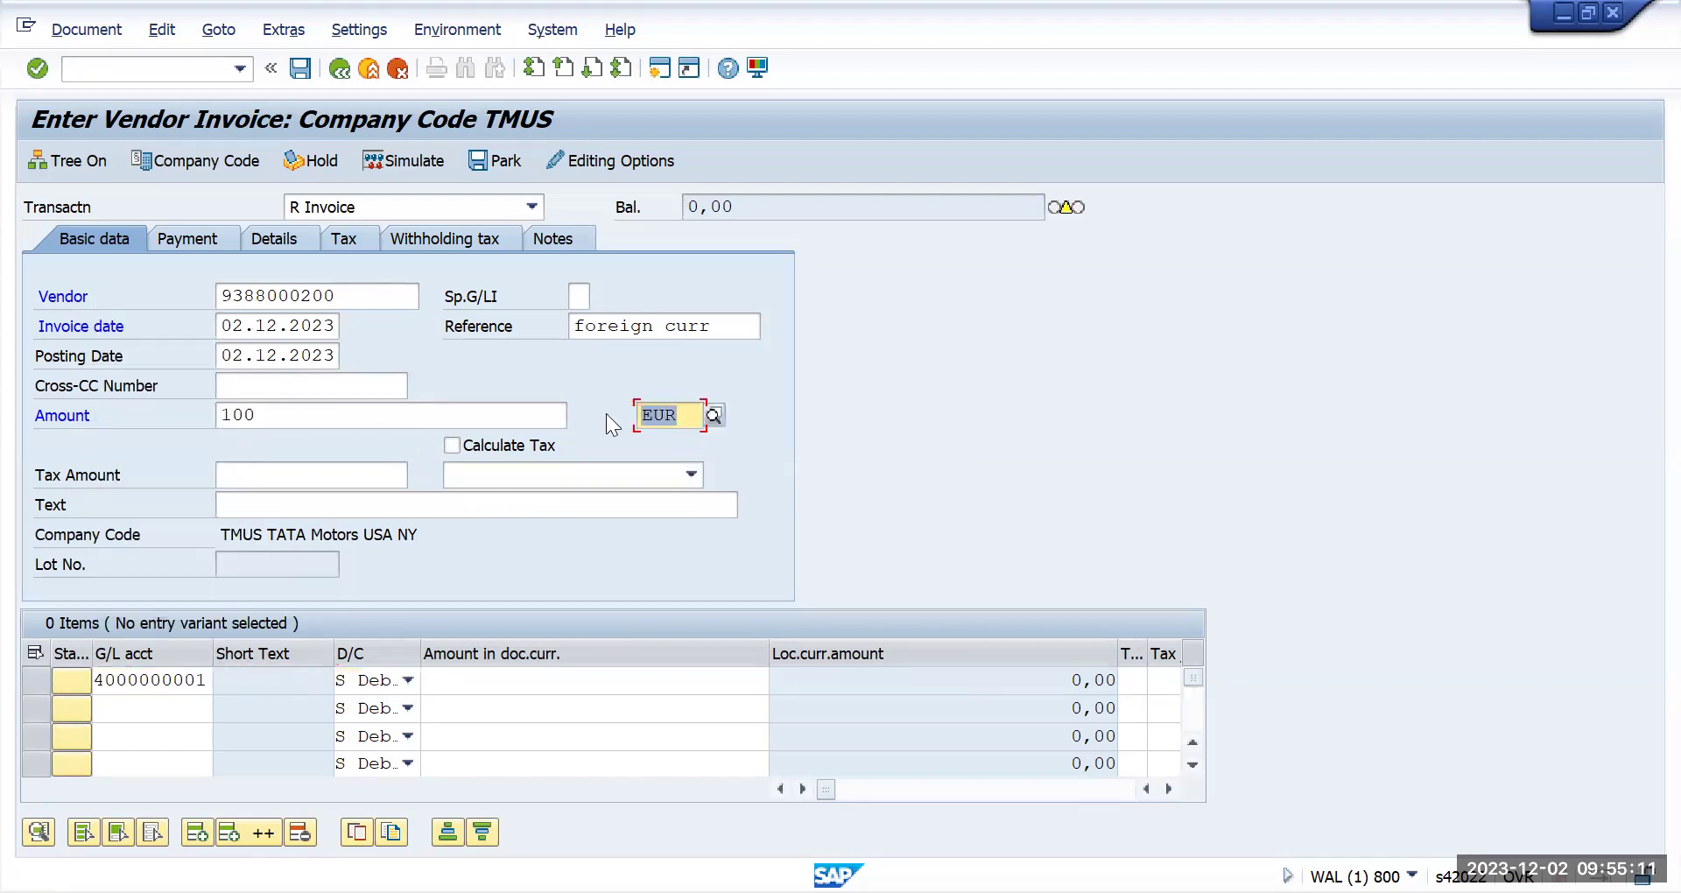
Step: Set the first line item's amount in document currency to 100
left_click(542, 676)
left_click(538, 677)
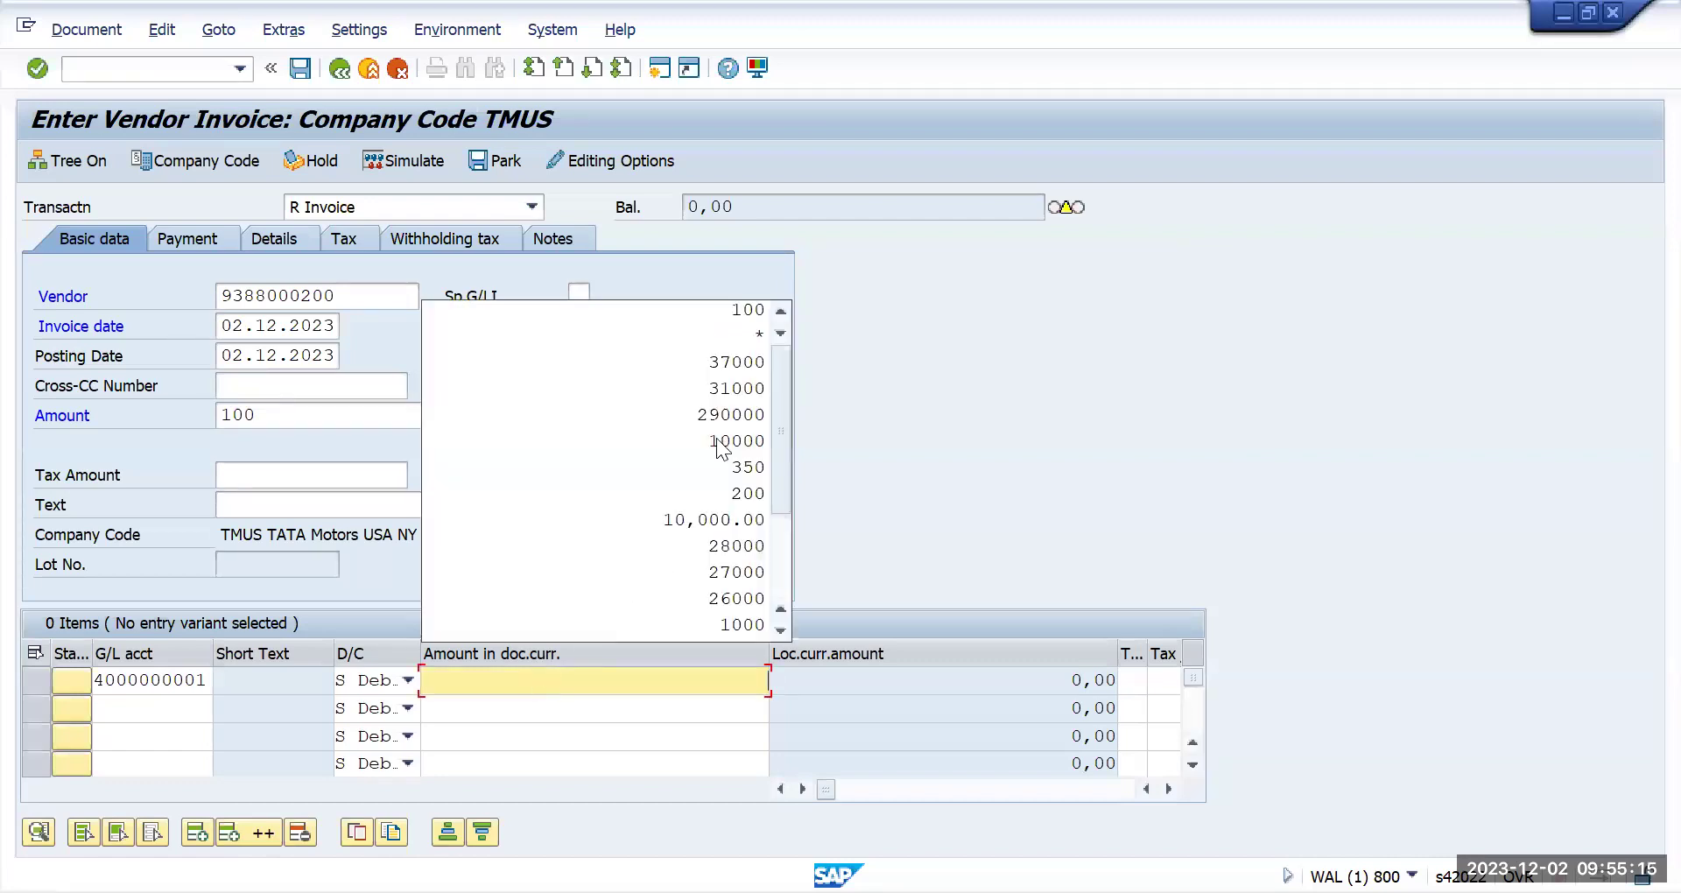
left_click(718, 318)
Step: Assign cost center USRENT to the first line item
key("Tab")
key("Tab")
key("Tab")
key("Tab")
key("Tab")
key("Tab")
key("Tab")
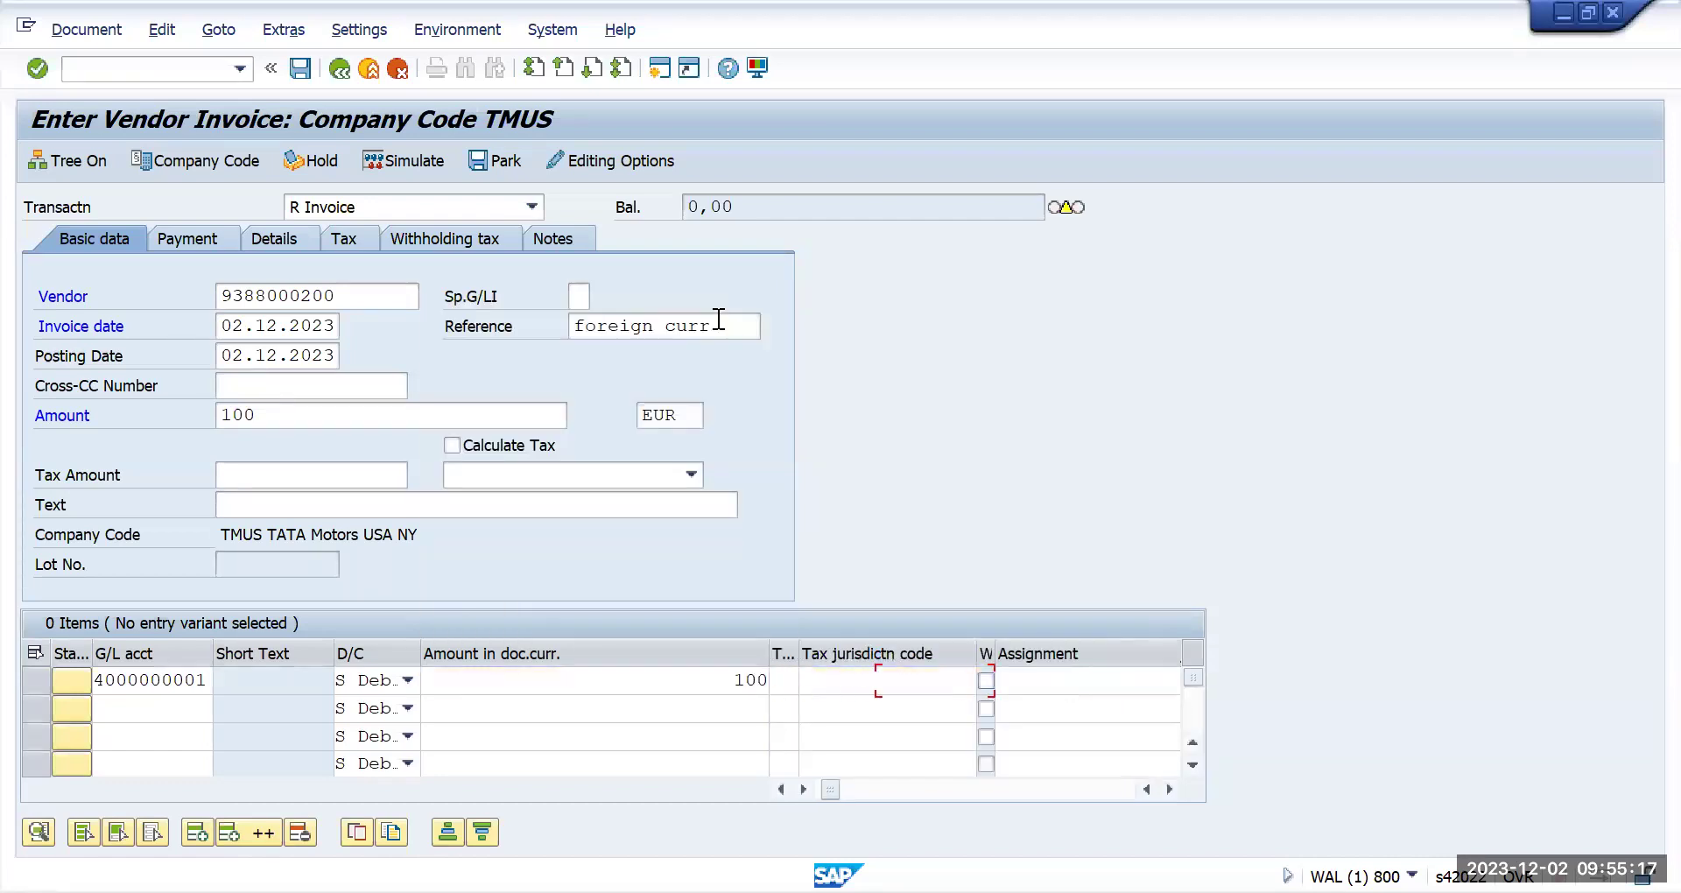
key("Tab")
key("Tab")
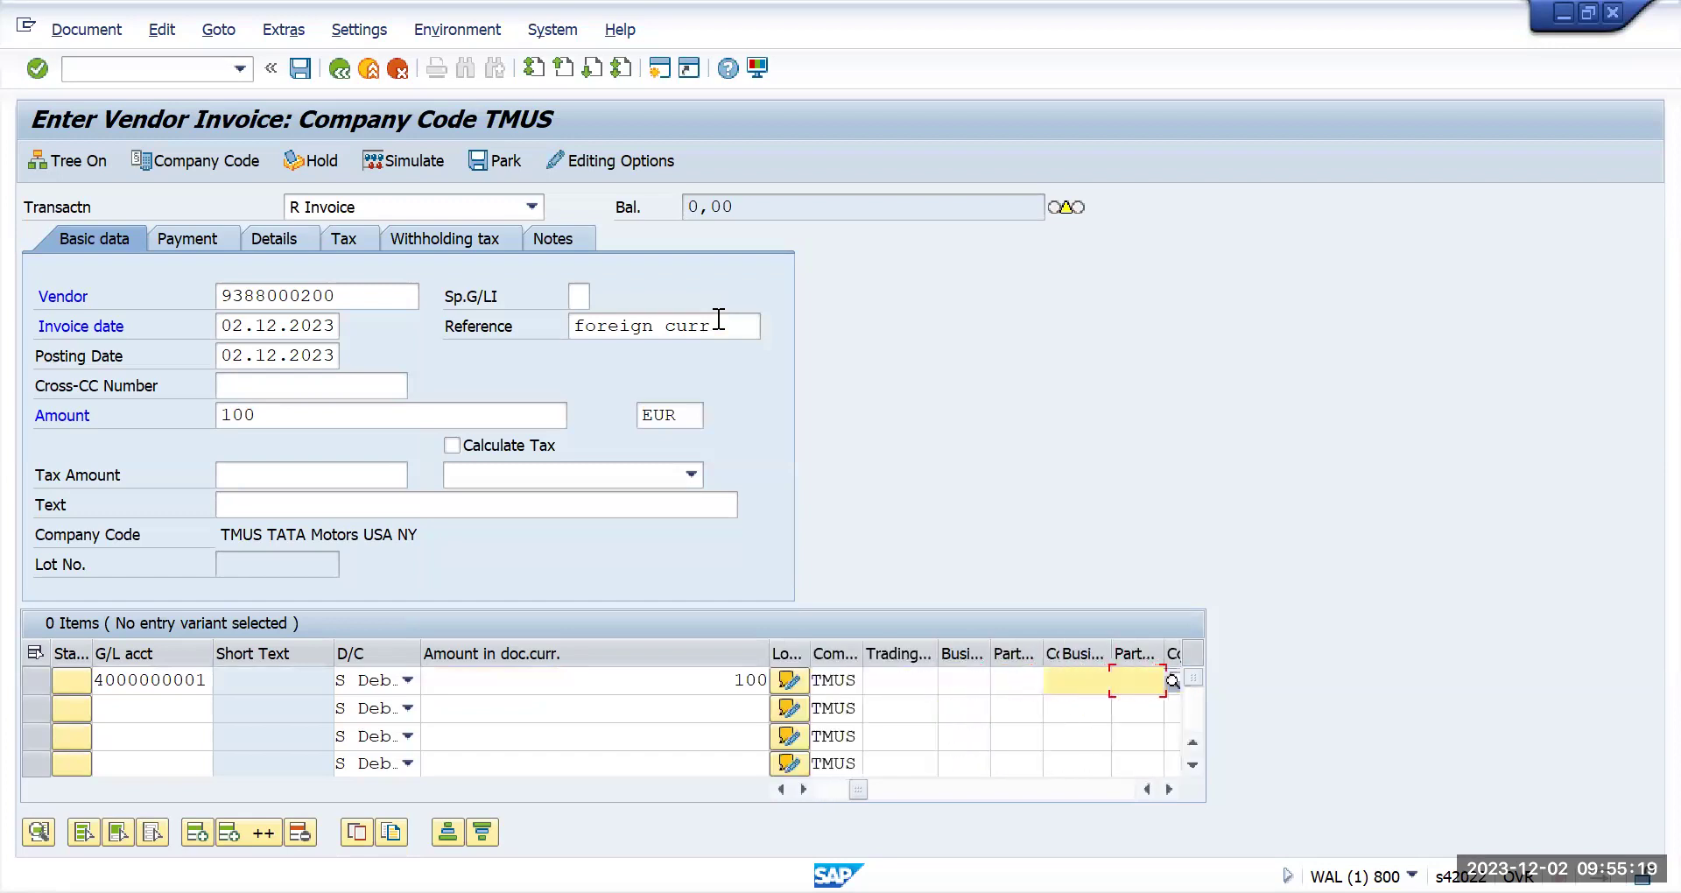
key("BackSpace")
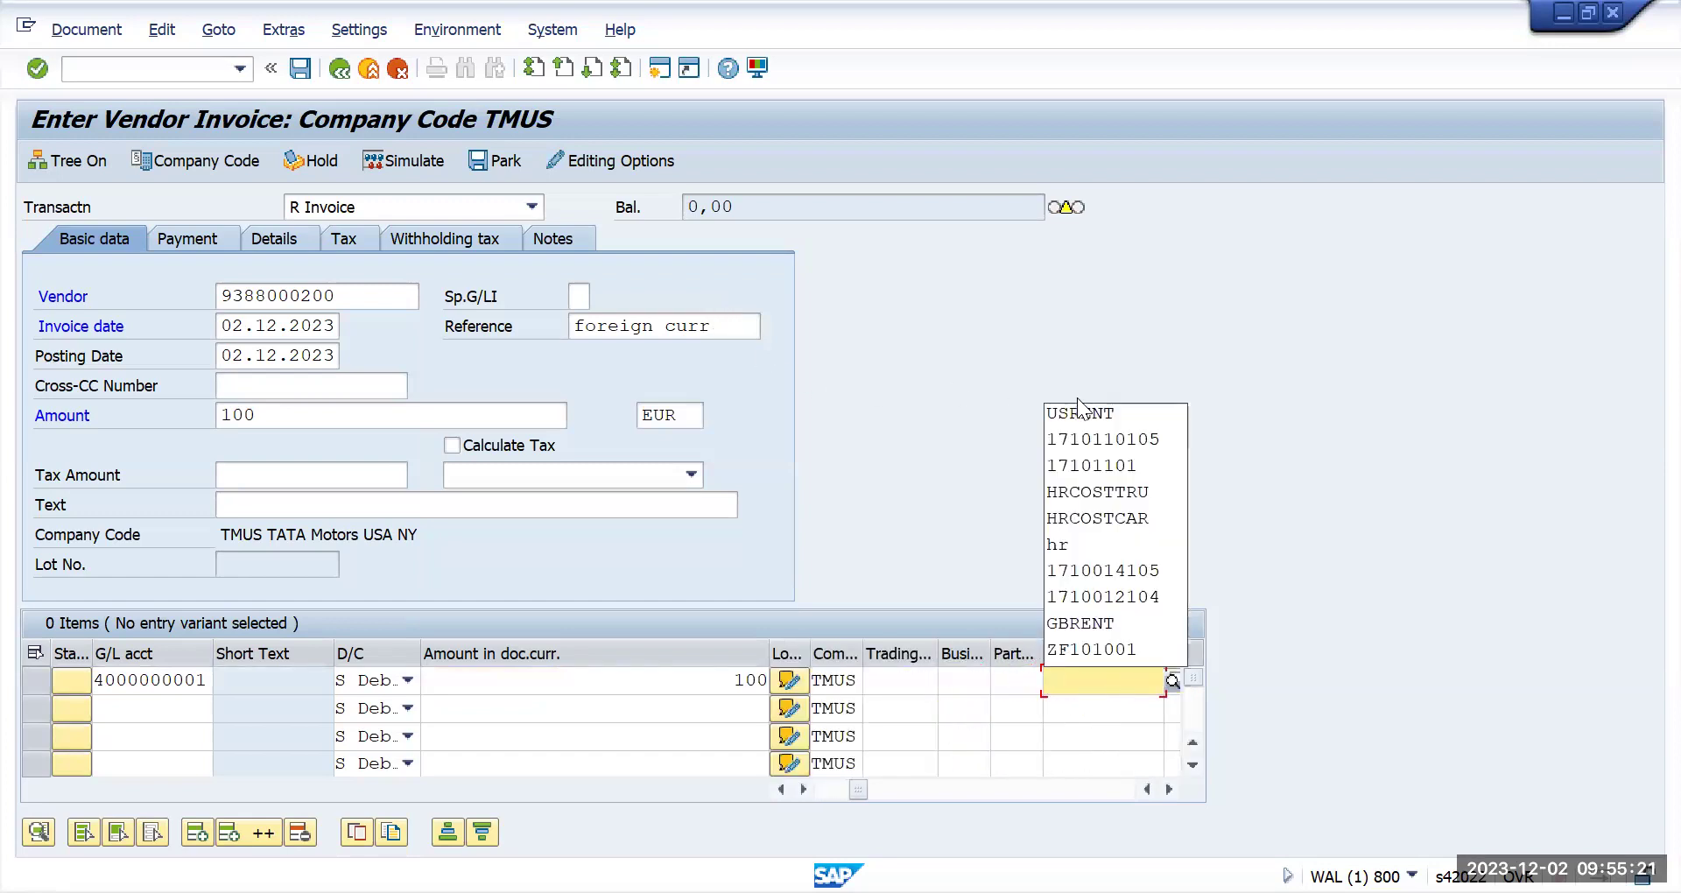
left_click(1079, 412)
key("Return")
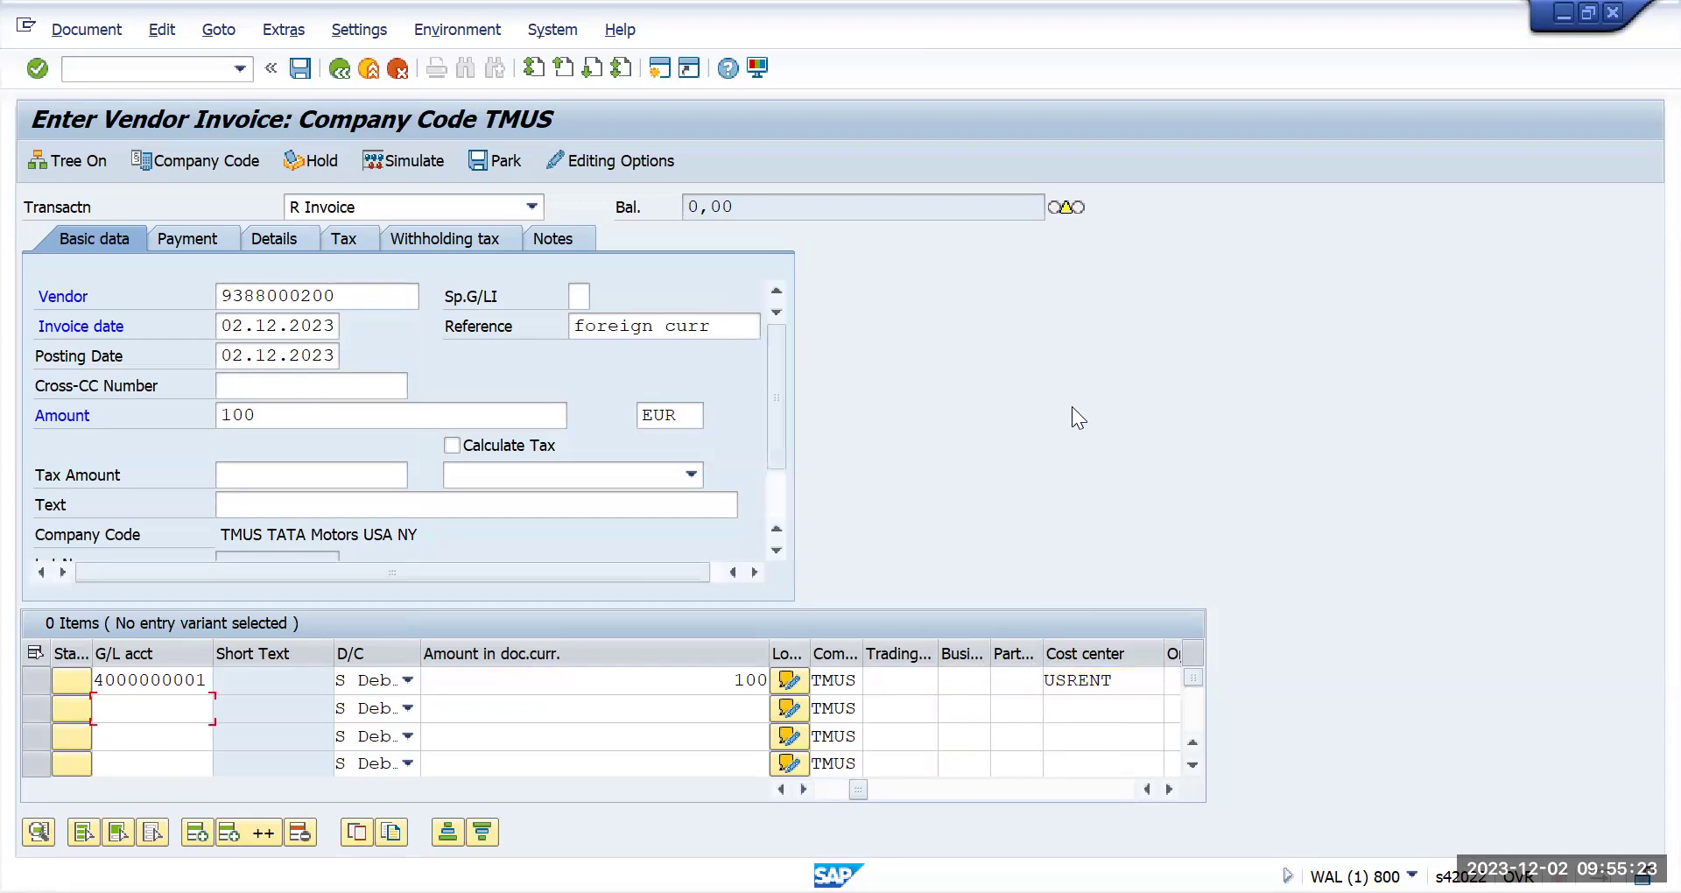
Step: Post the EUR vendor invoice and display the posted document
left_click(300, 68)
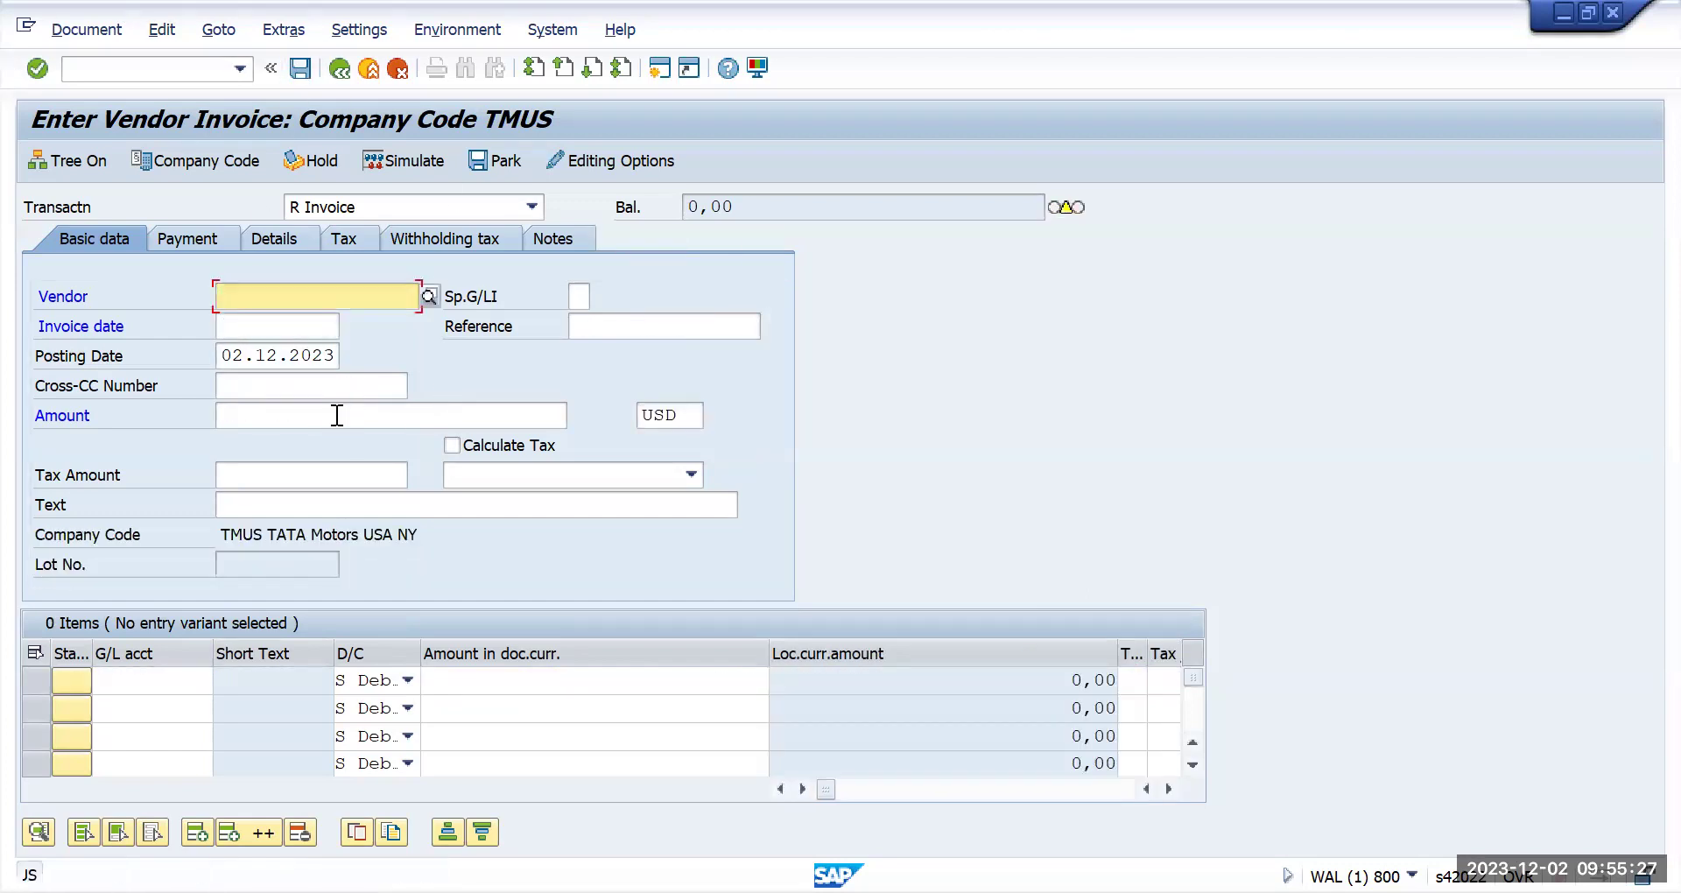
left_click(66, 31)
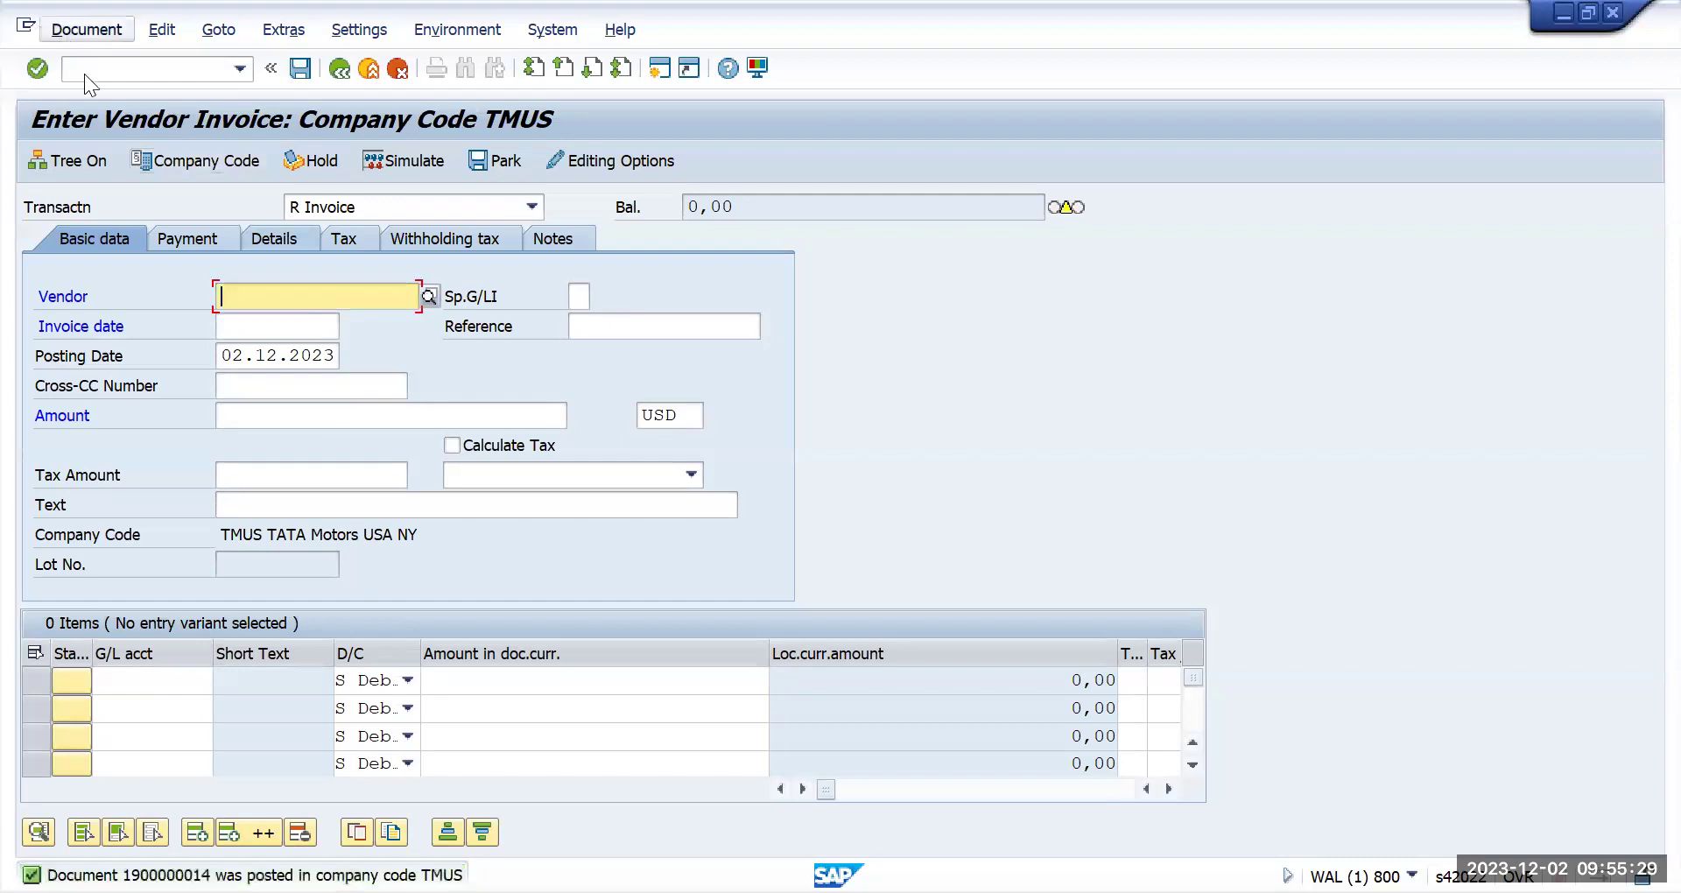
left_click(89, 88)
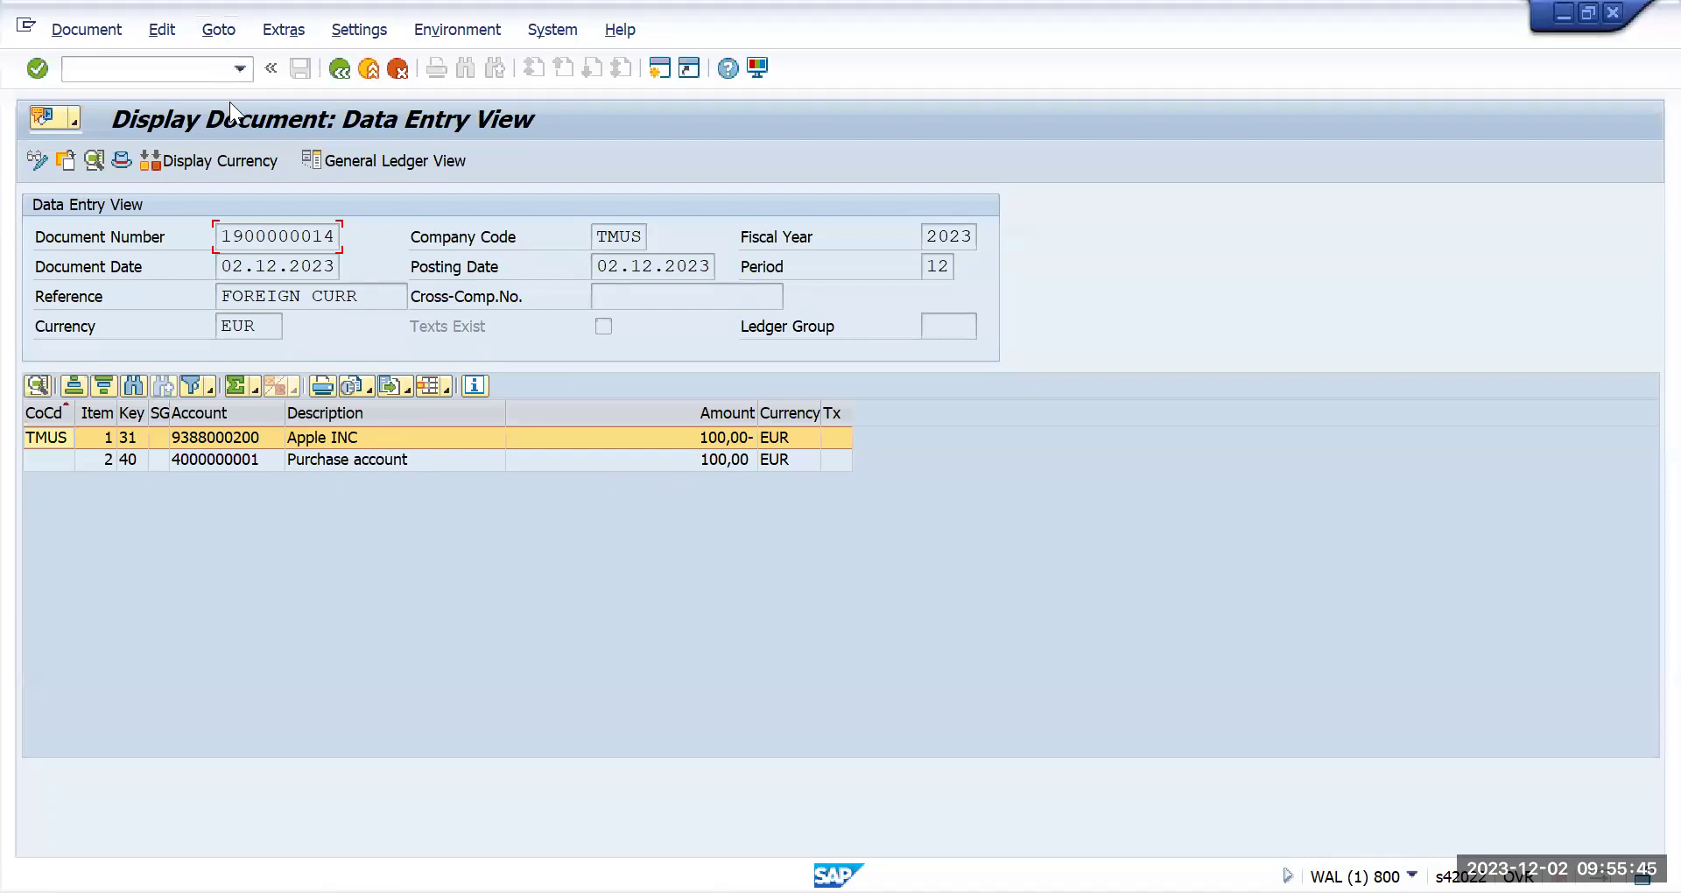
Step: Switch the displayed document's amounts to local currency
left_click(238, 156)
left_click(403, 486)
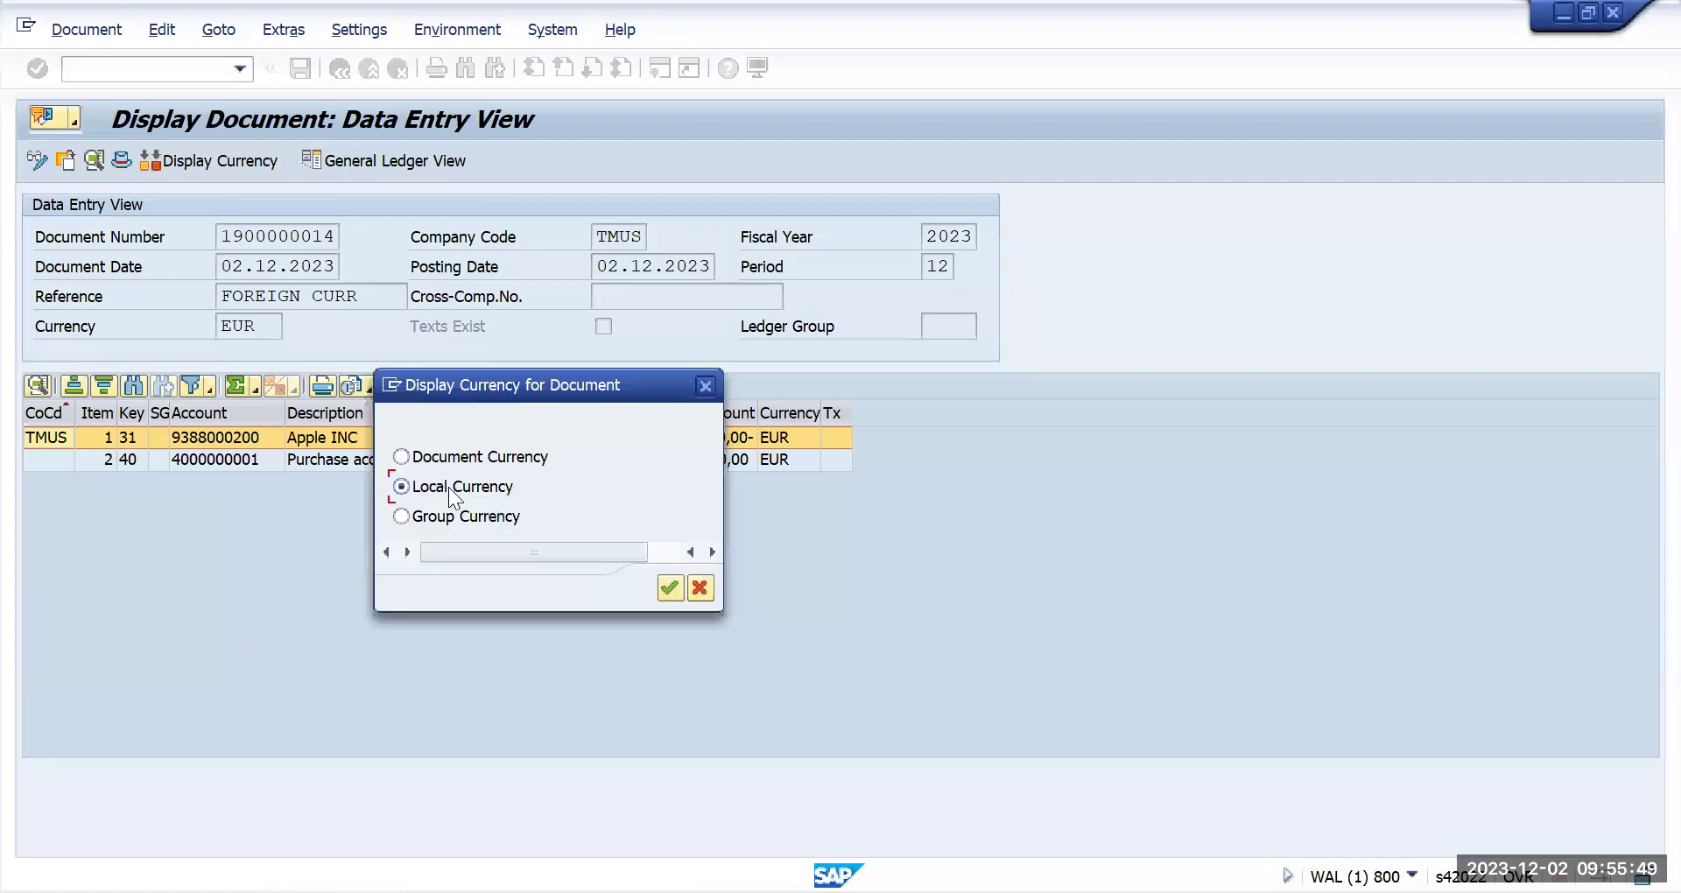
left_click(670, 588)
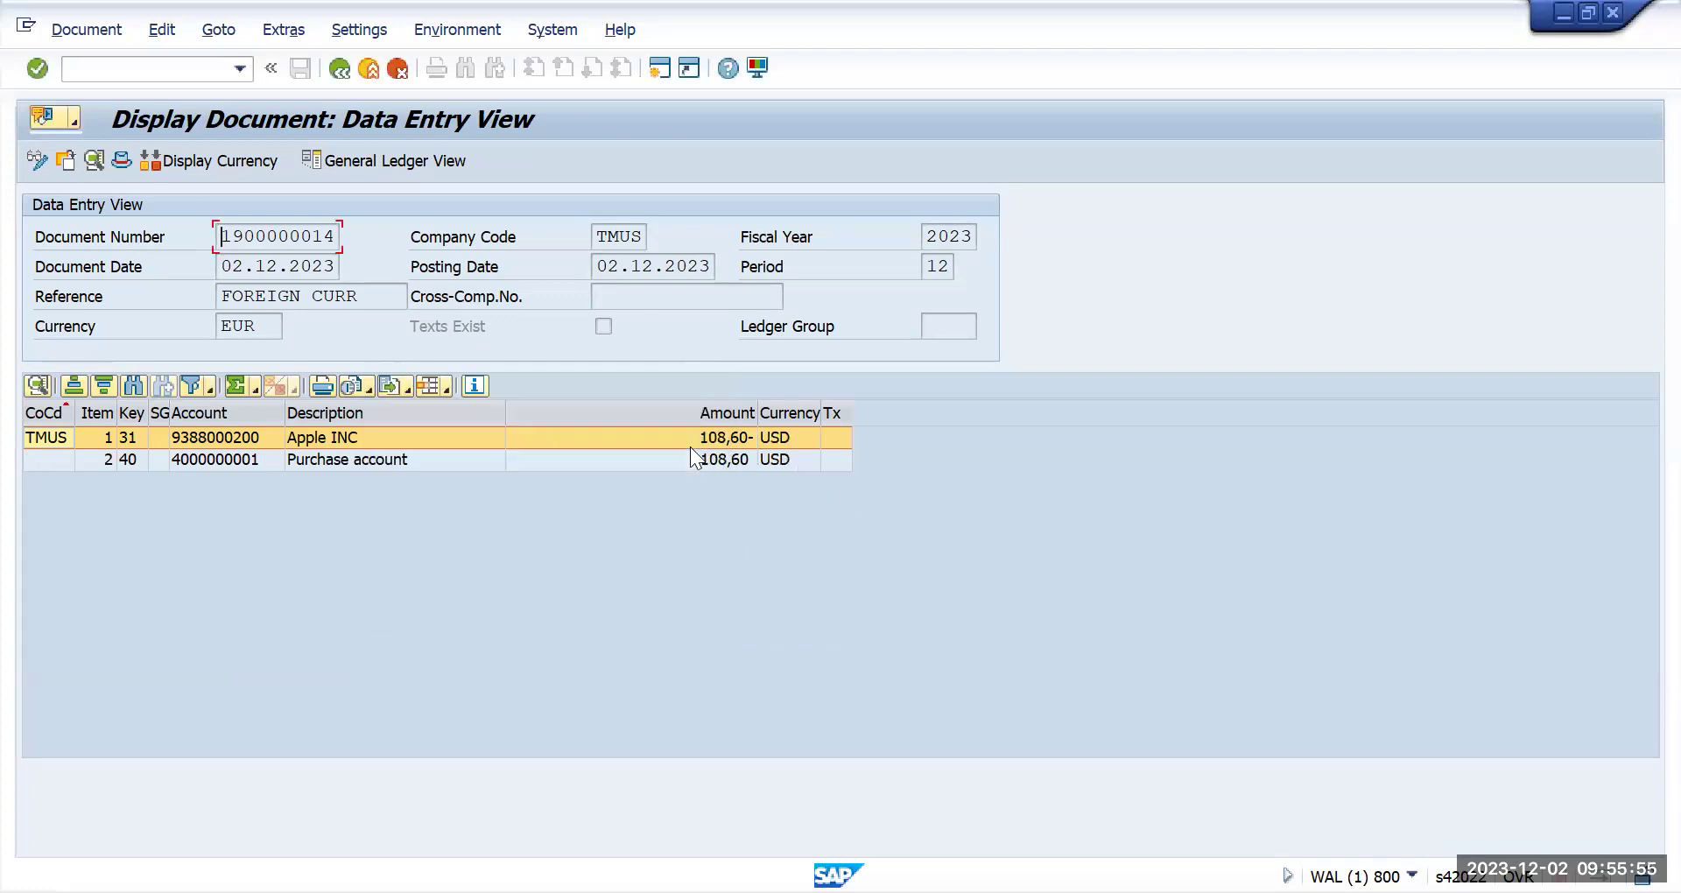
Step: Switch the displayed document's amounts to group currency
left_click(211, 166)
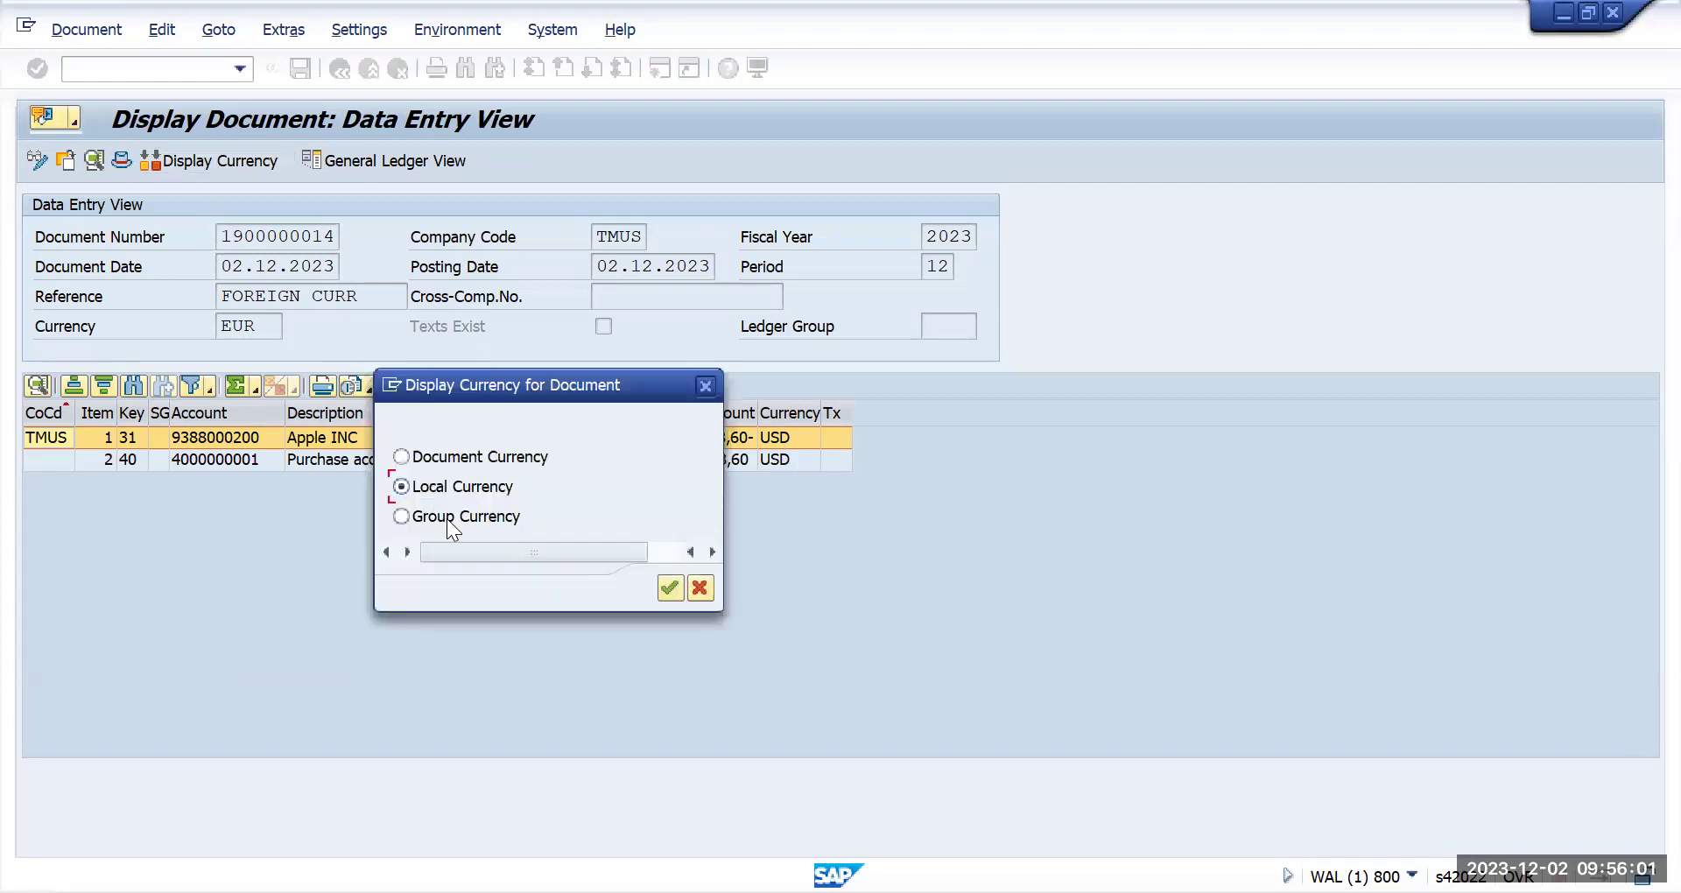
left_click(448, 515)
left_click(670, 588)
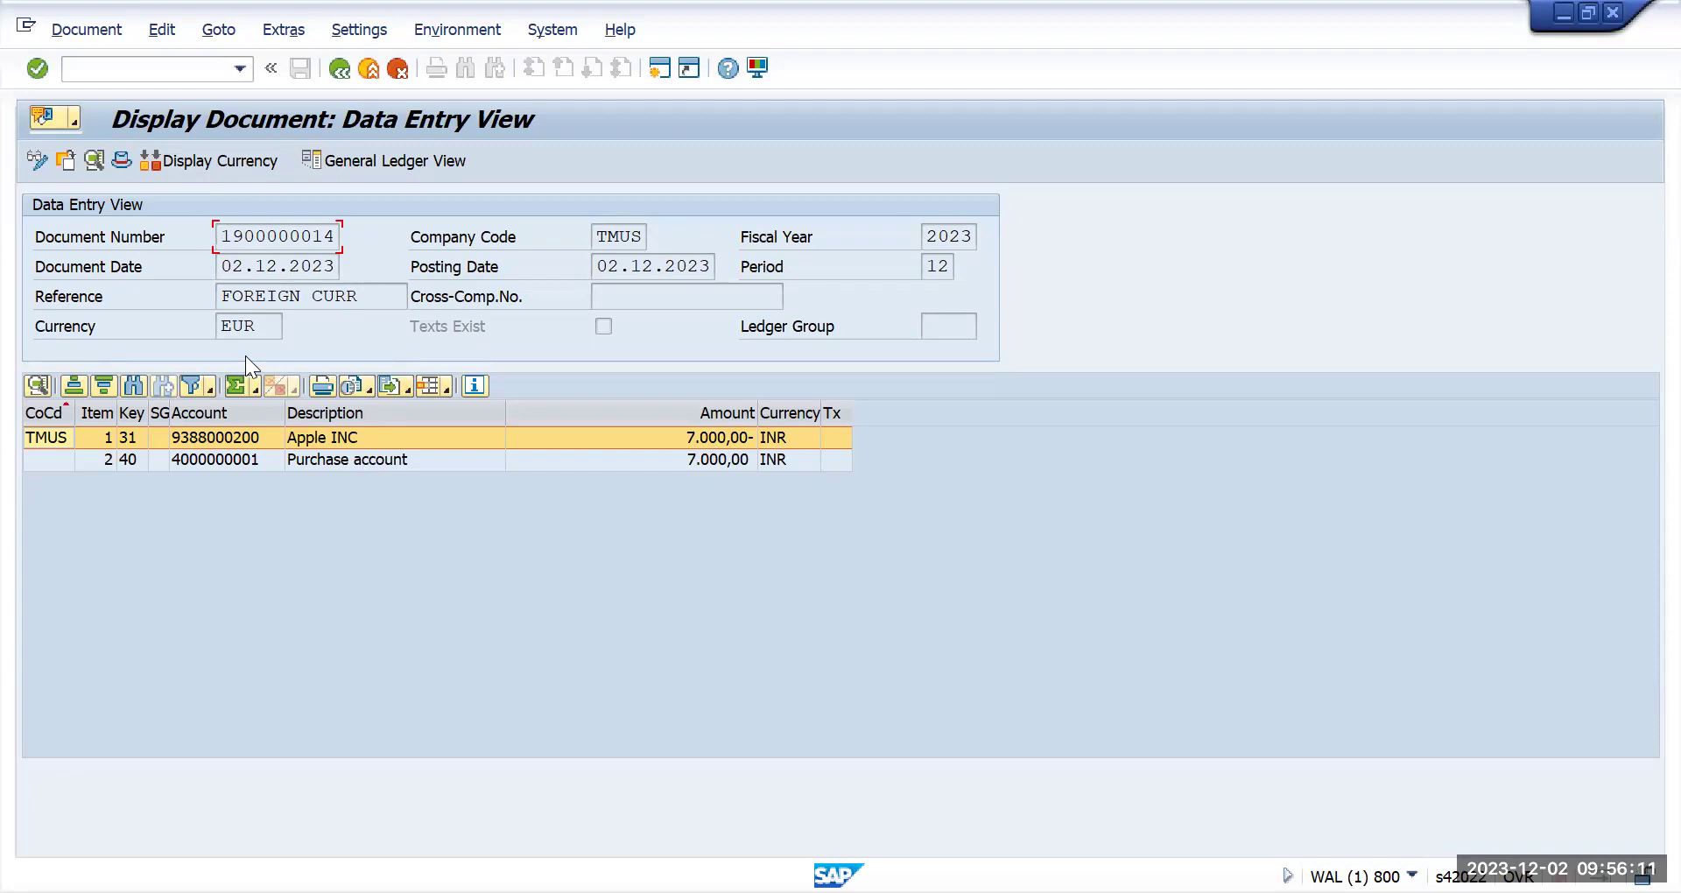
Step: Leave the document and open the currency exchange rates table with transaction OB08
left_click(132, 64)
type("/nob08")
key("Return")
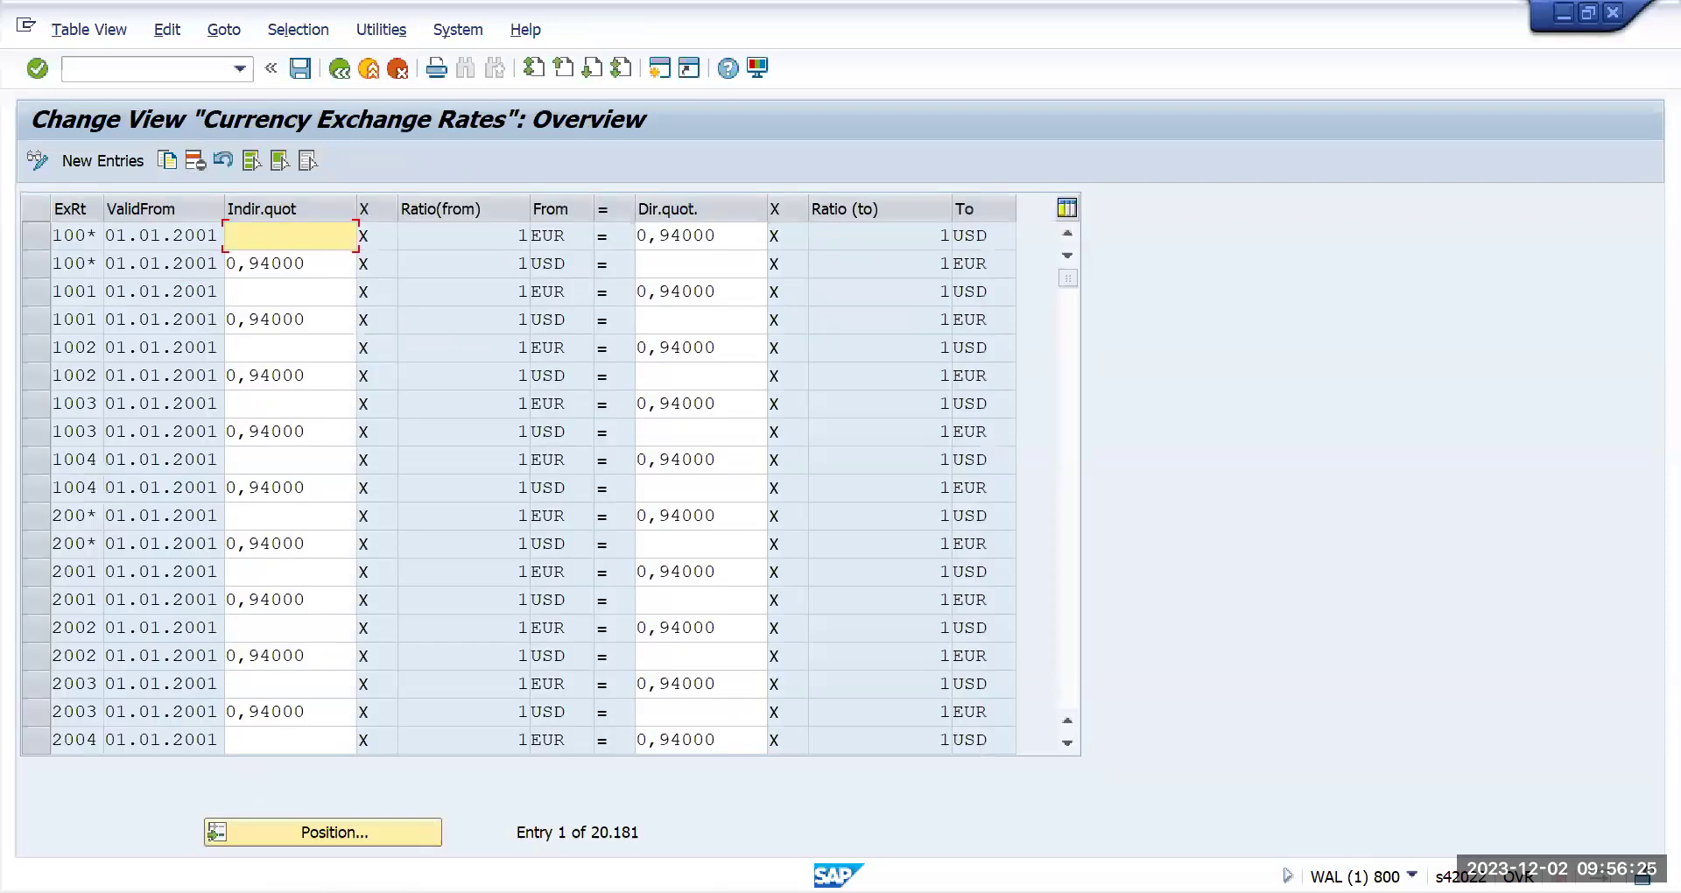
Step: Position the exchange rate list at rate type M, from currency EUR to currency INR
left_click(338, 833)
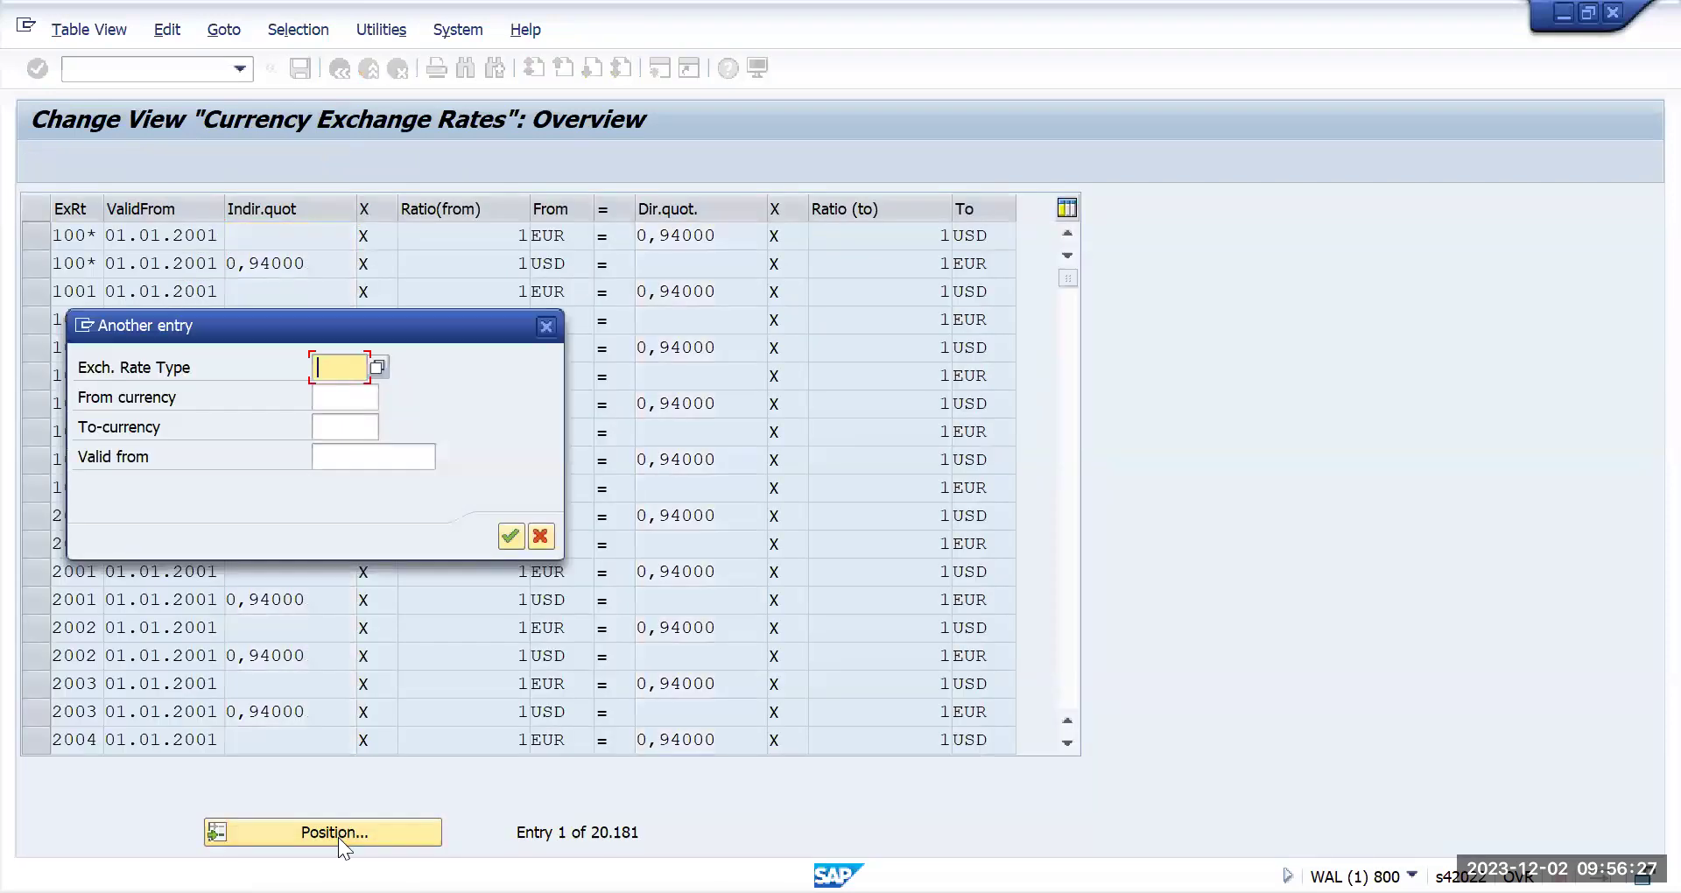
type("m")
key("Tab")
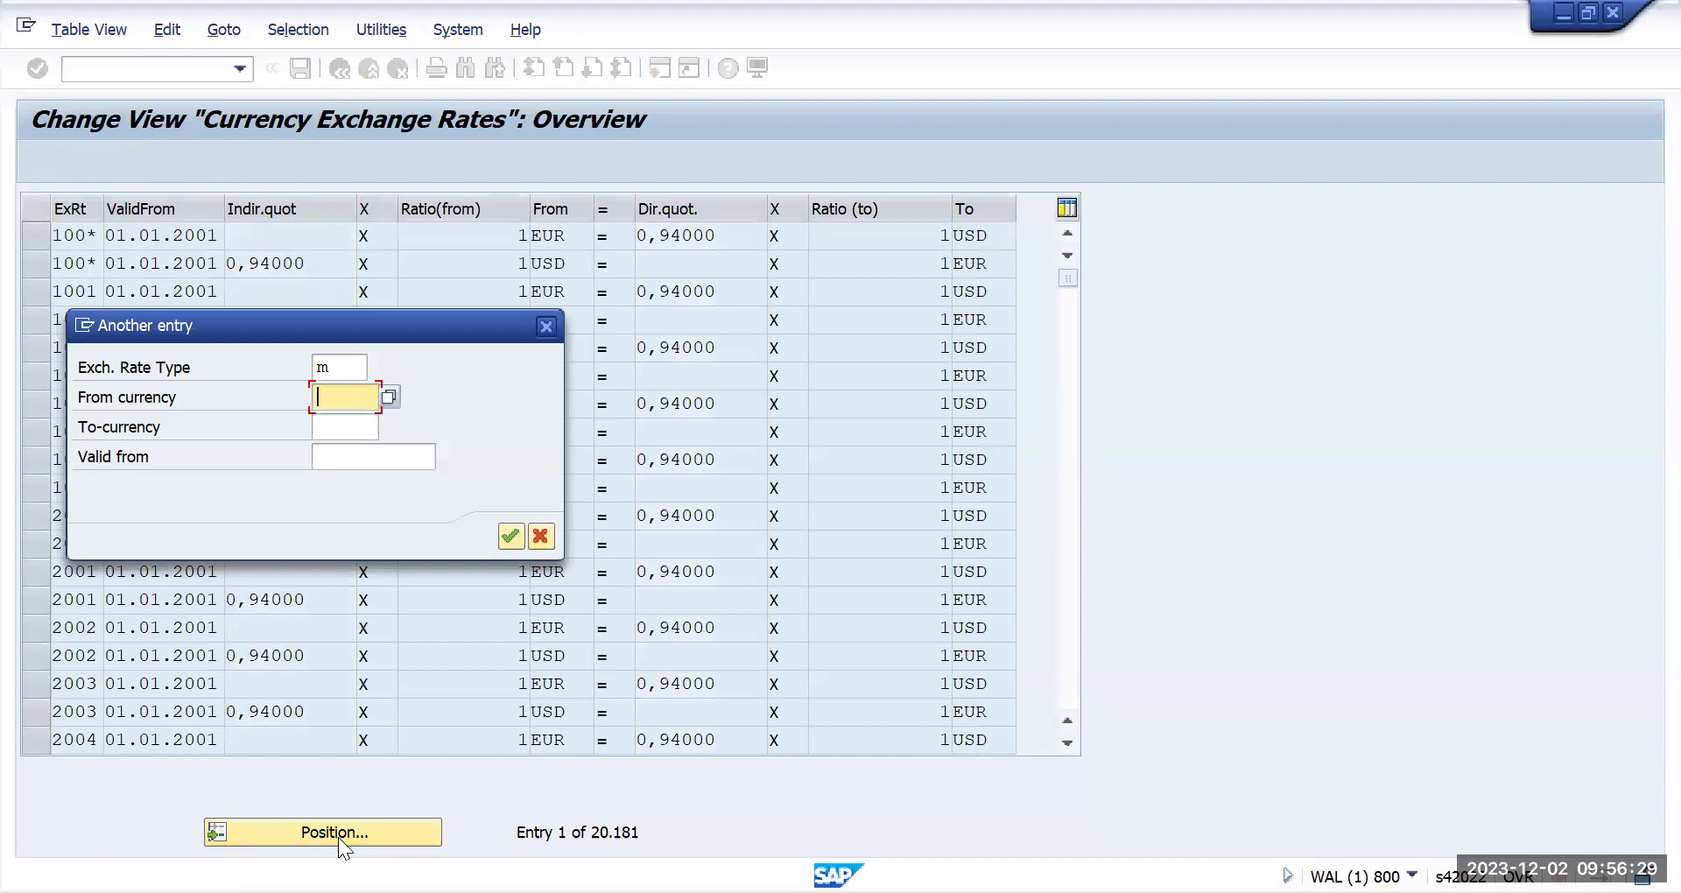
type("eur")
key("Tab")
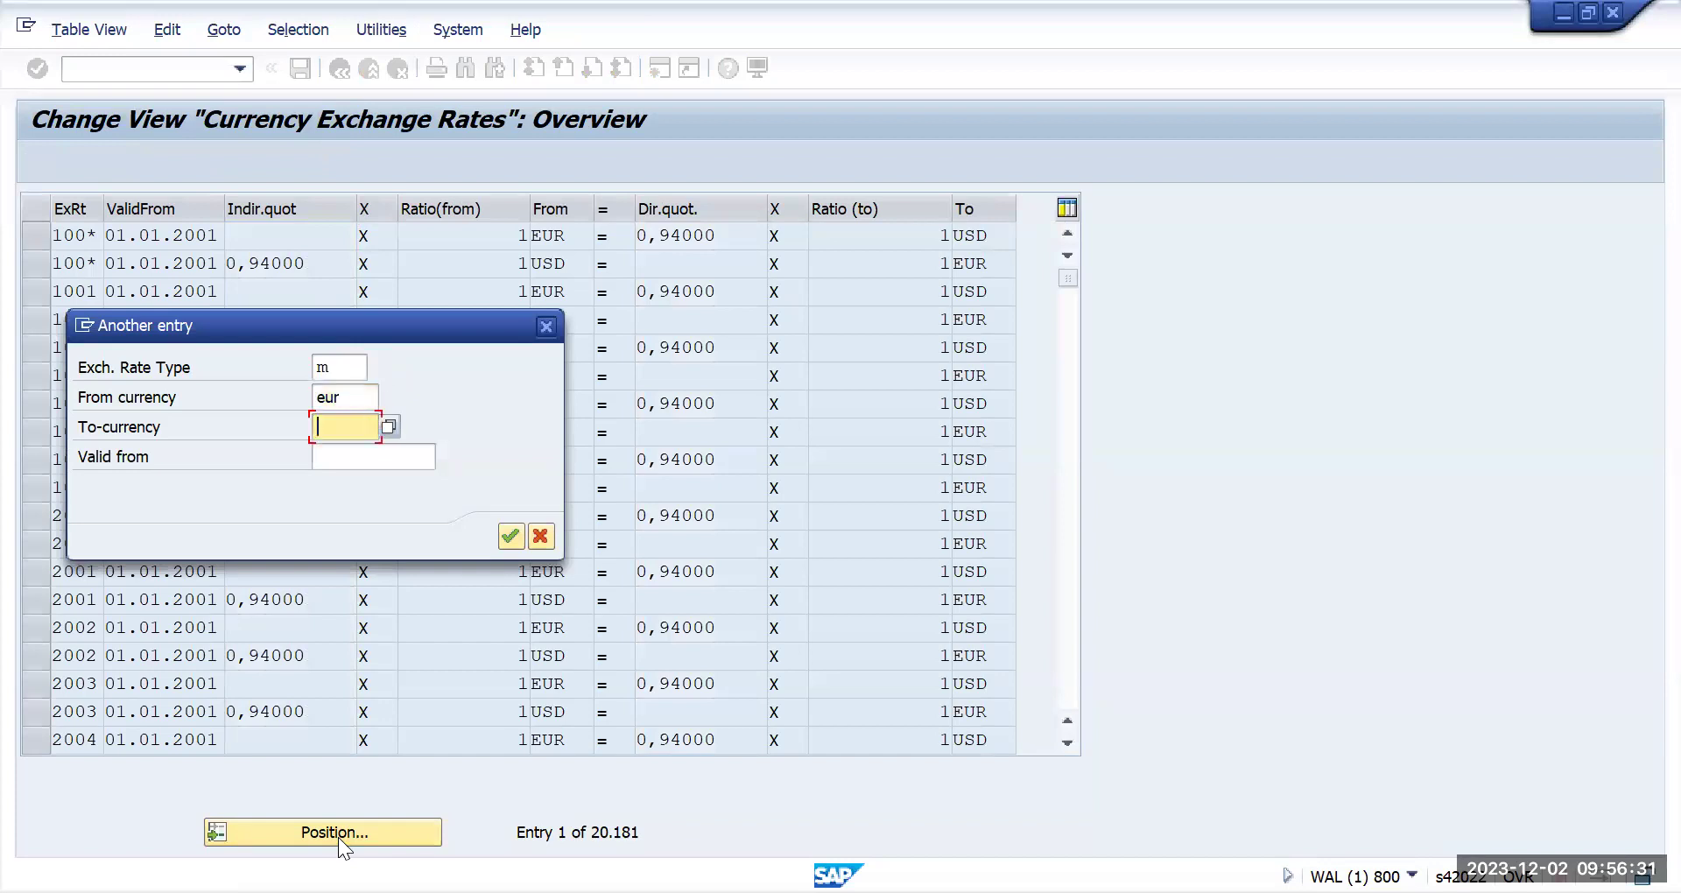
type("inr")
key("Return")
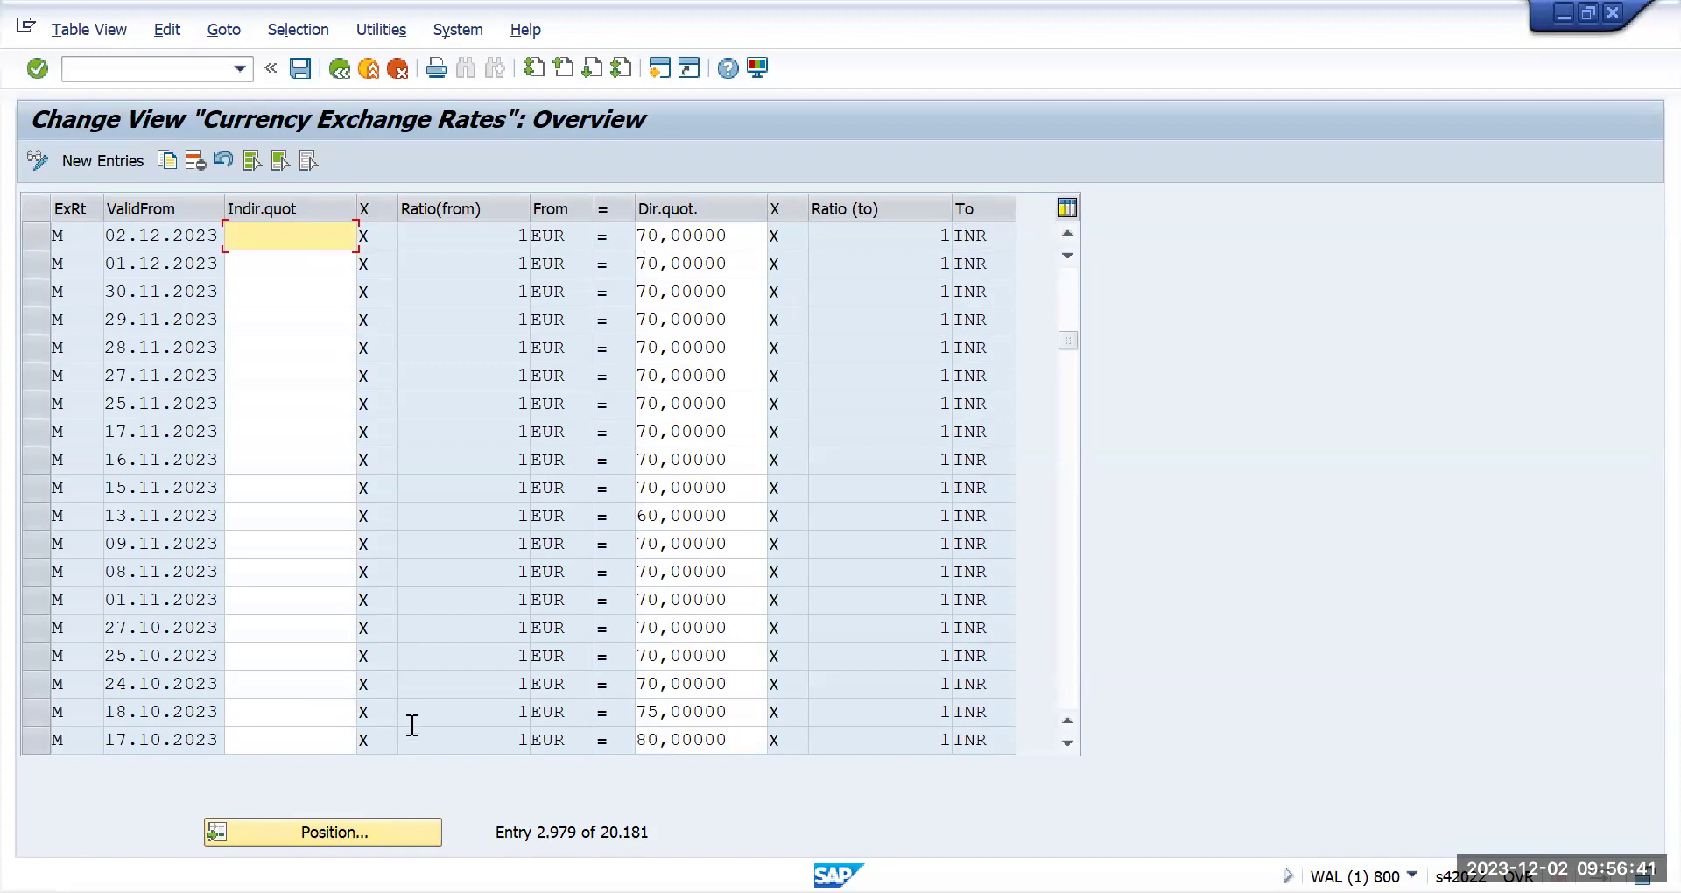
Step: Position the exchange rate list at rate type 1, from EUR to USD, and select the first entry's from-ratio
left_click(346, 830)
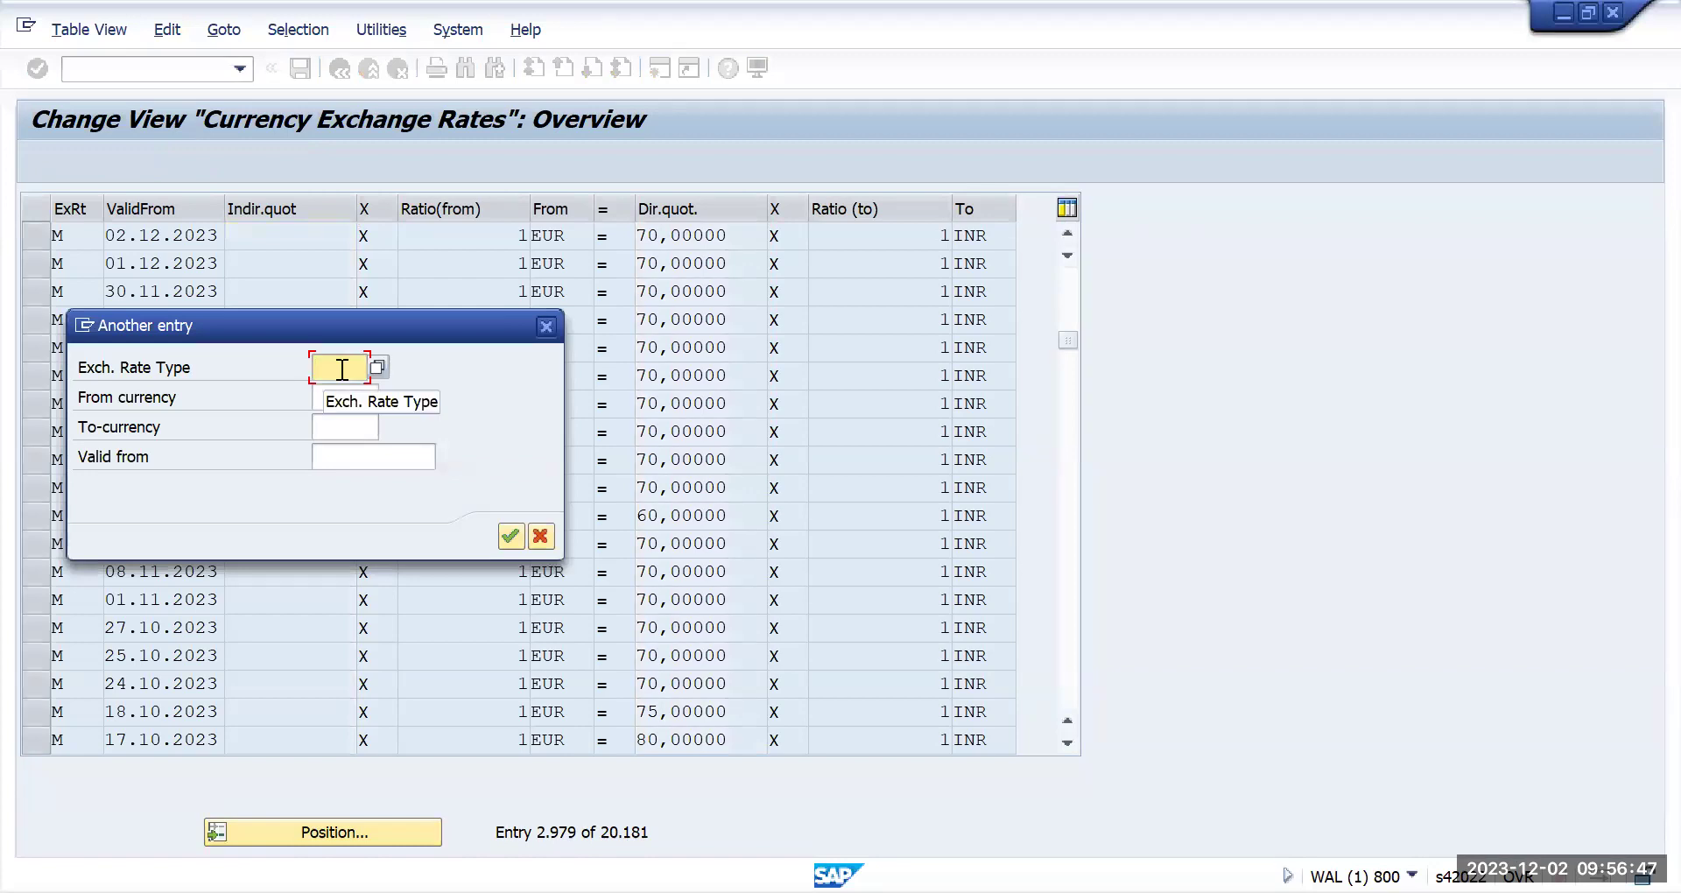
type("1")
key("Tab")
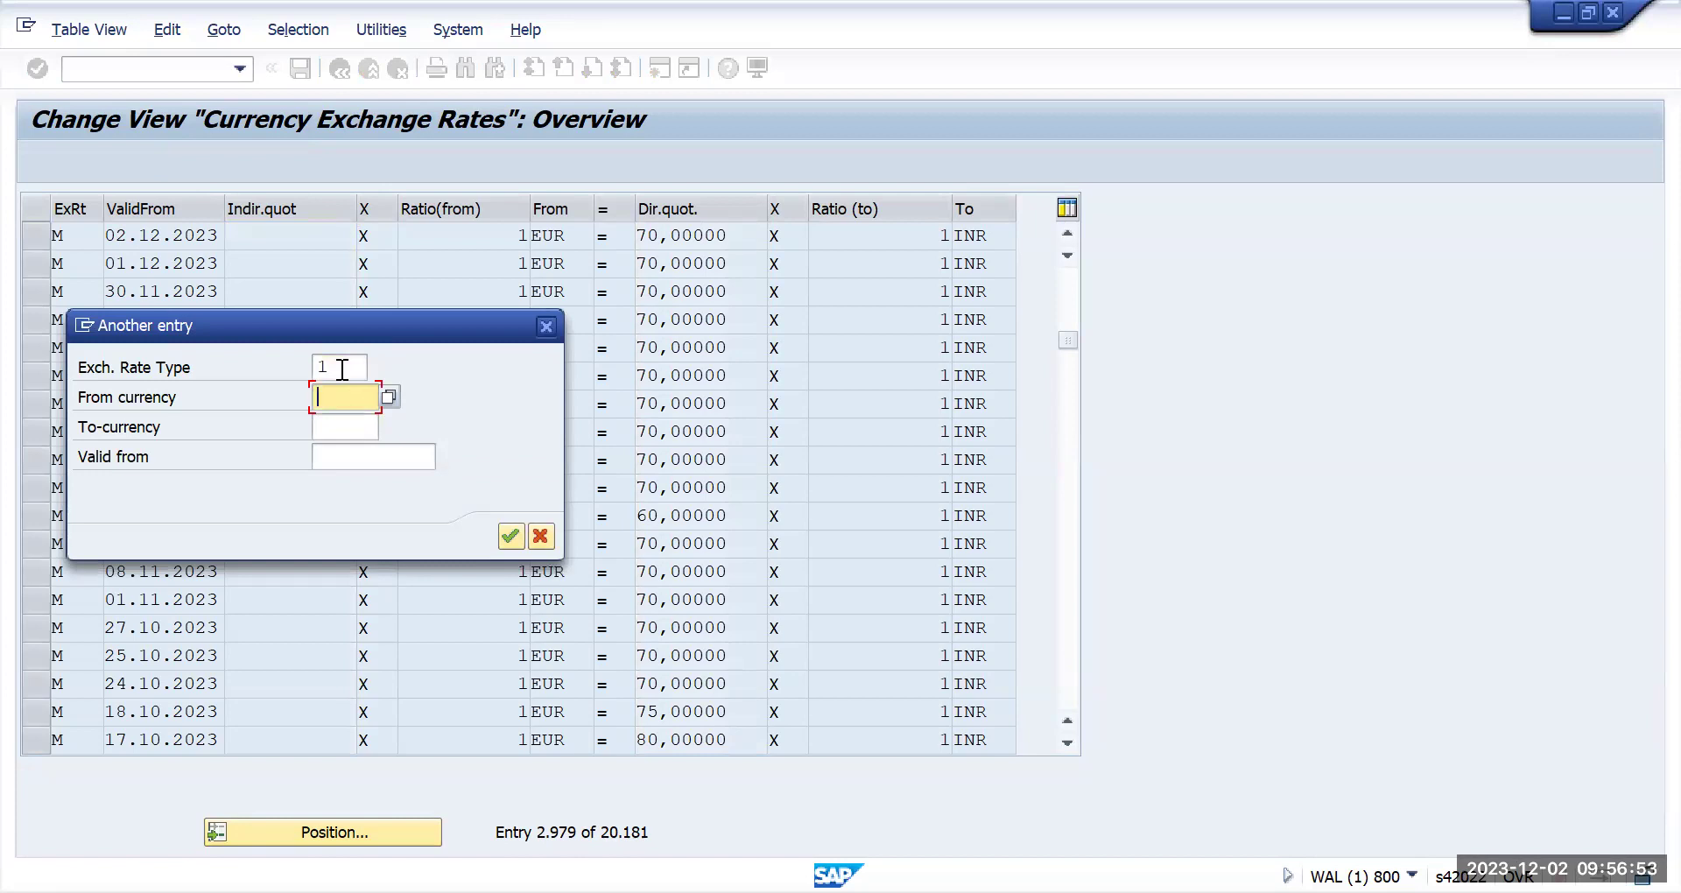
type("u")
key("BackSpace")
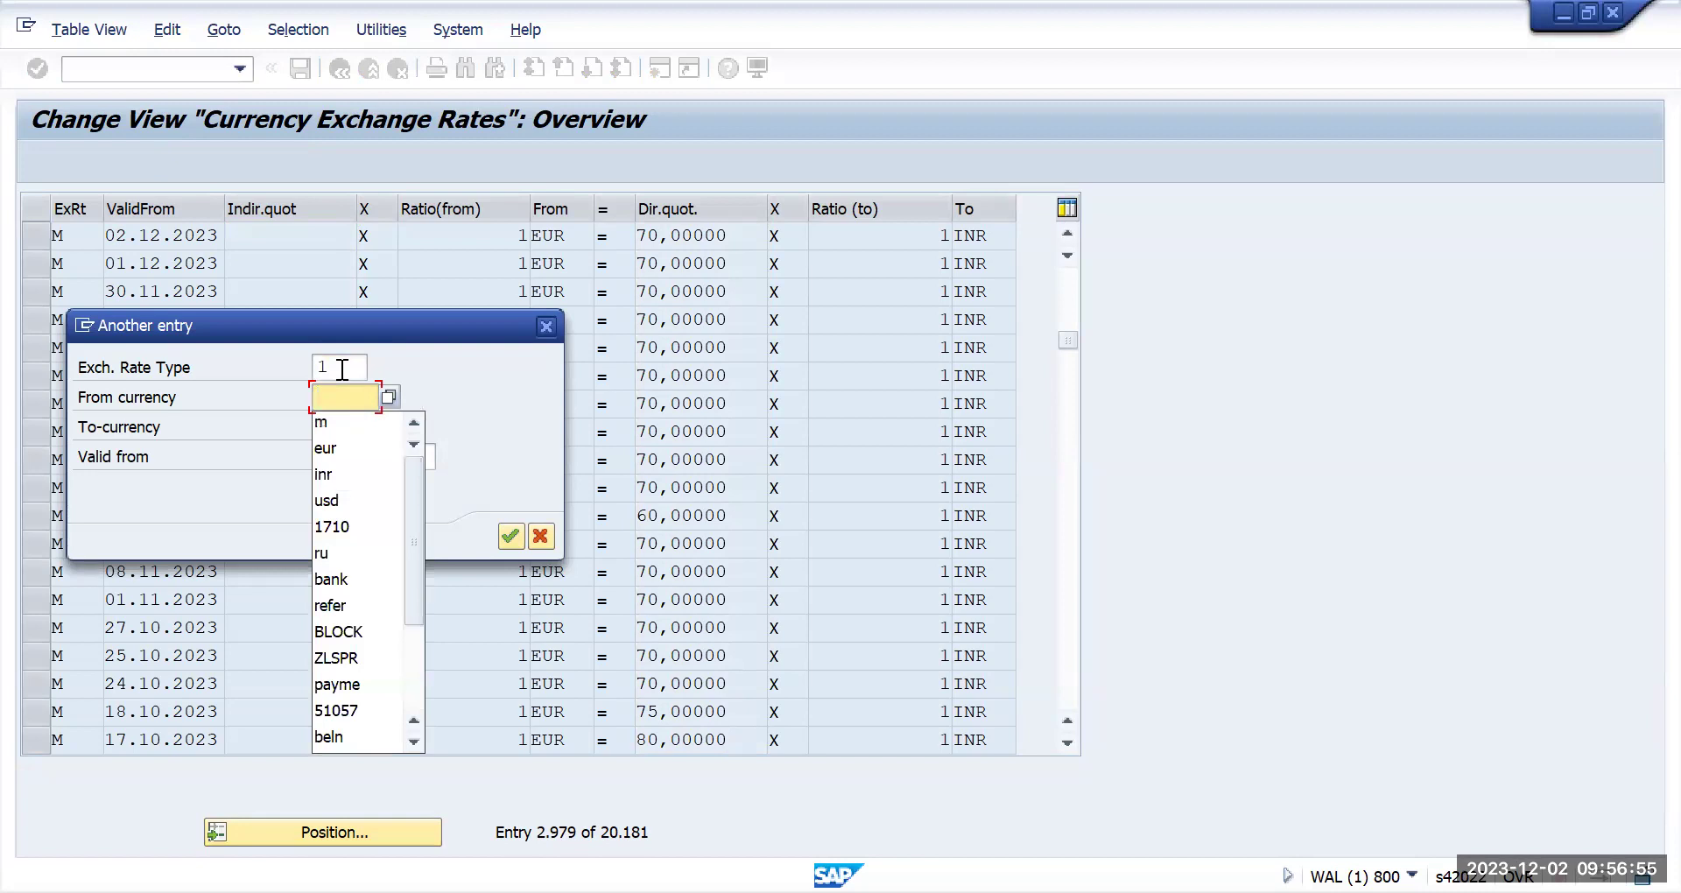
type("eur")
key("Tab")
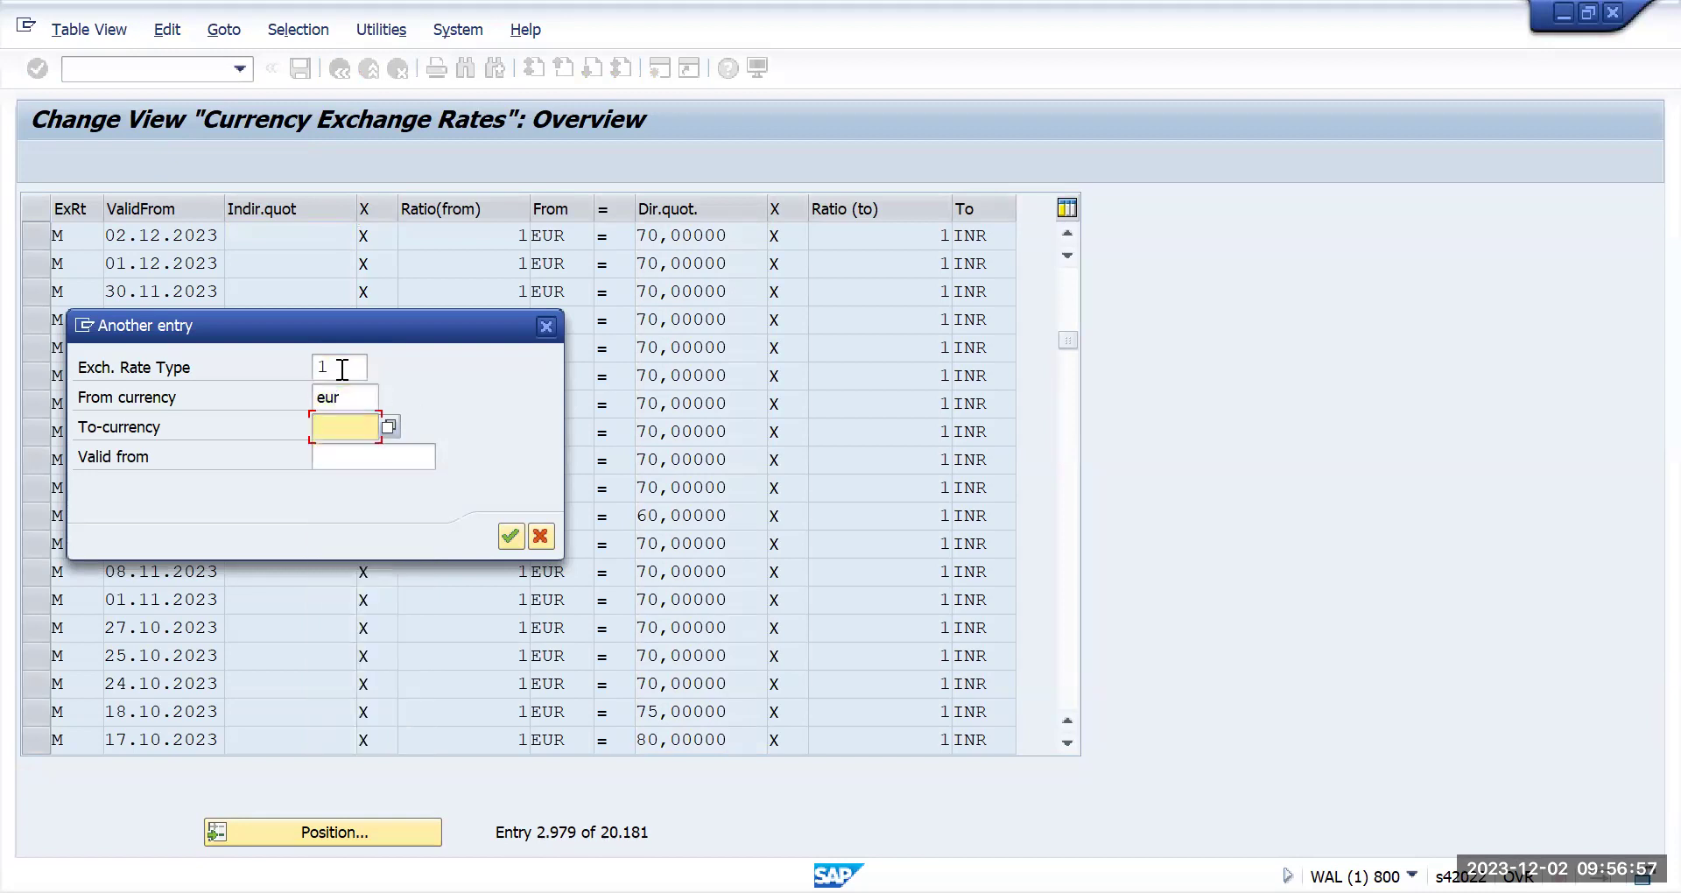
type("usd")
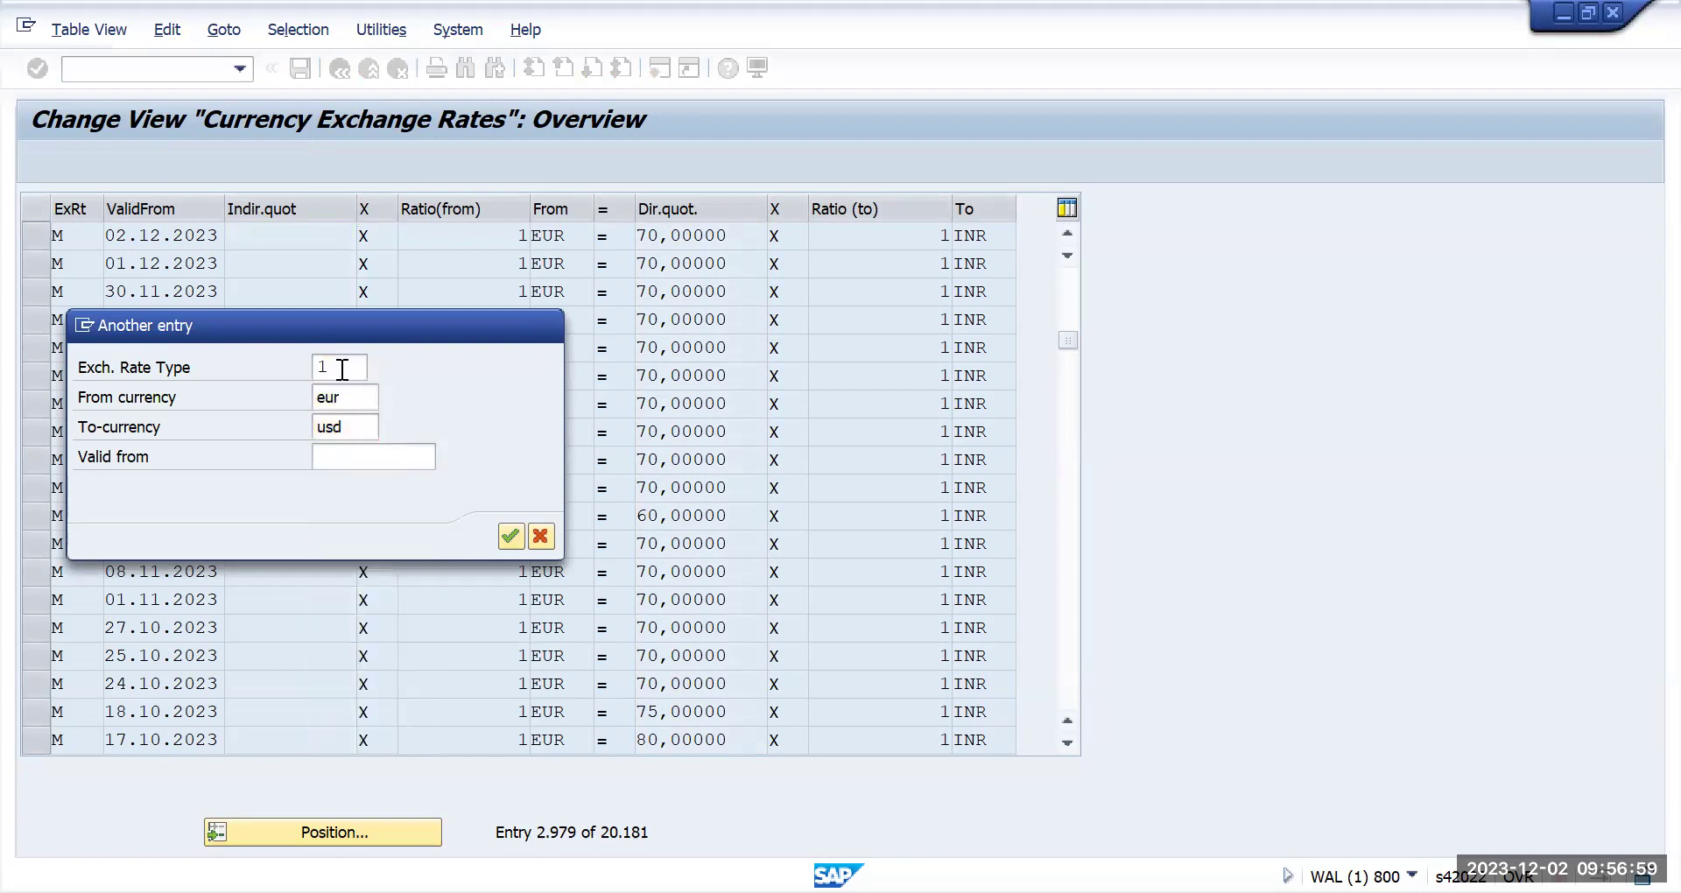
key("Return")
left_click(505, 238)
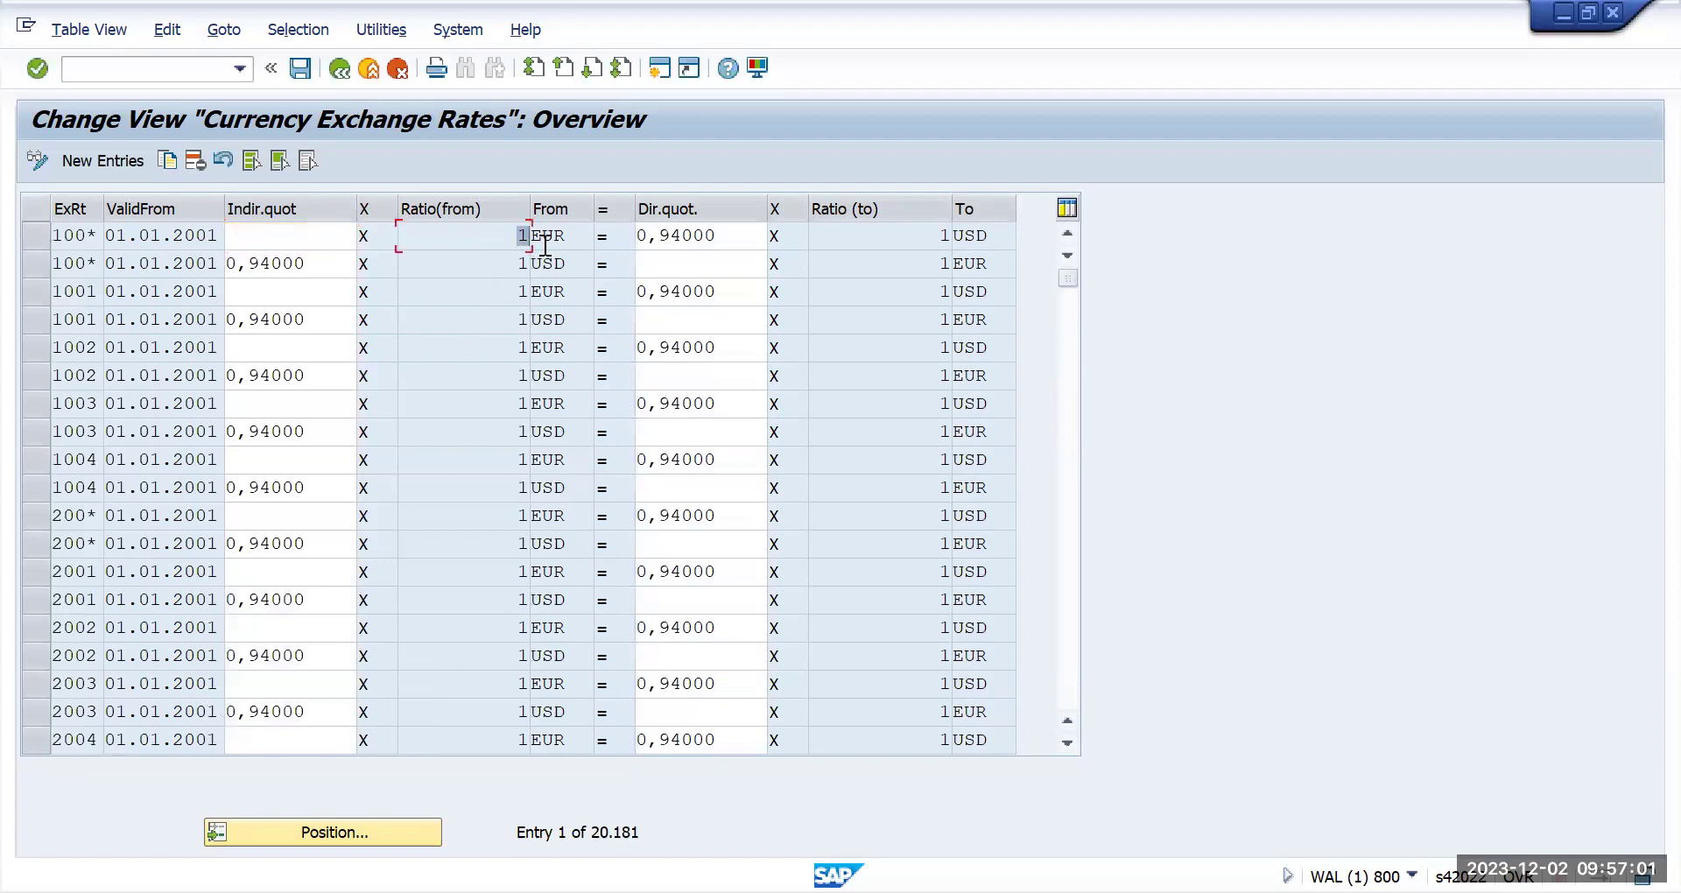